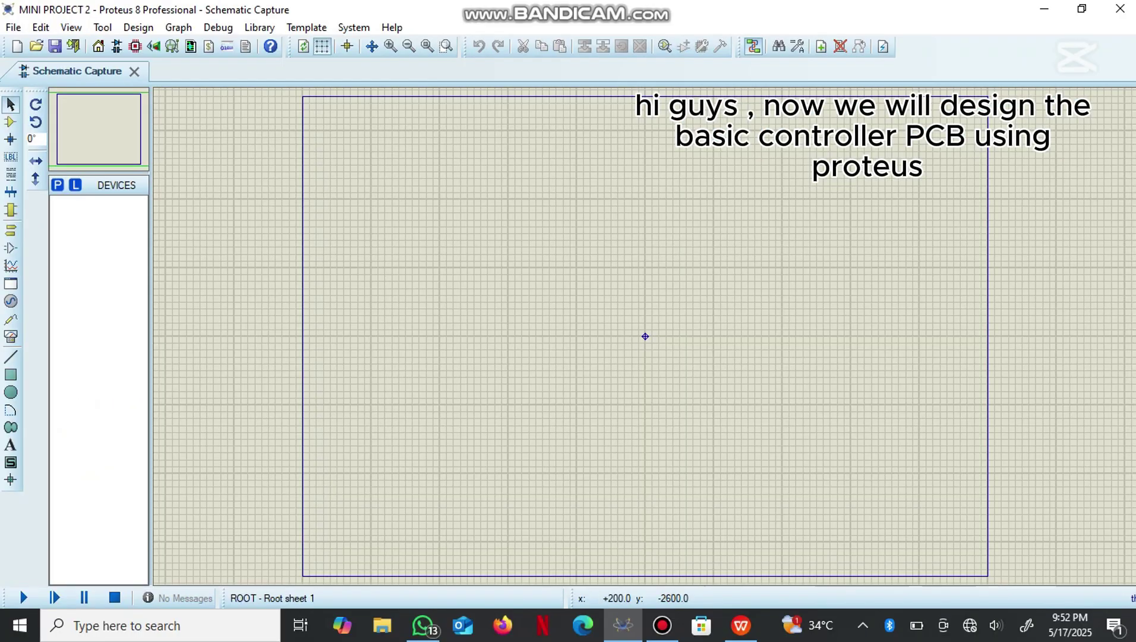
# Step: Open the device picker for adding library parts to the schematic's device list
pyautogui.click(57, 185)
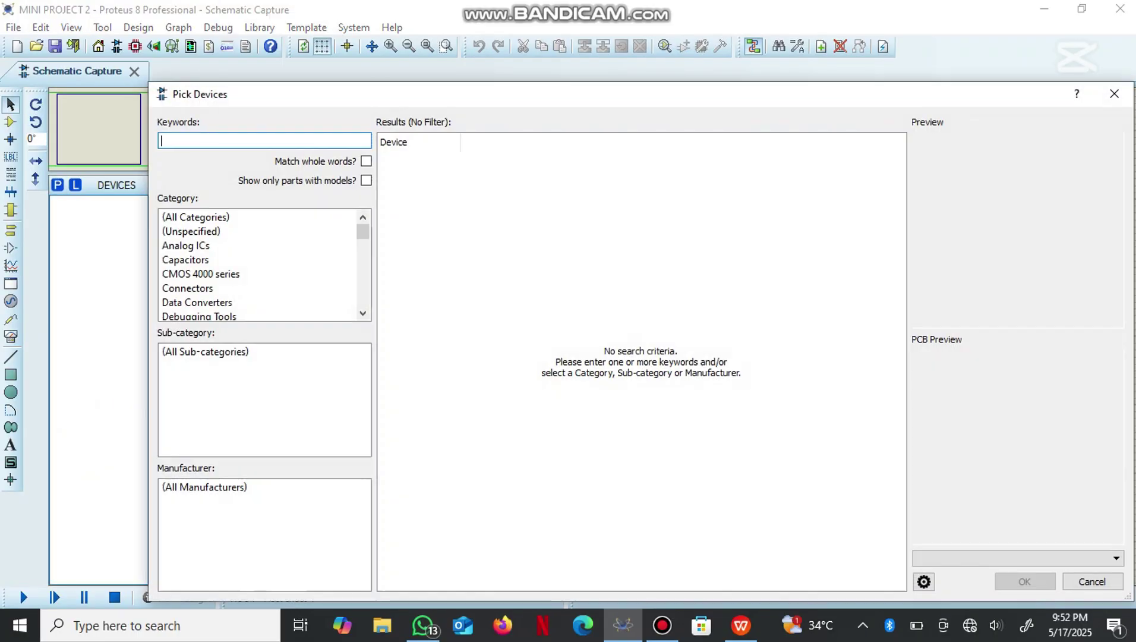
pyautogui.write('AV')
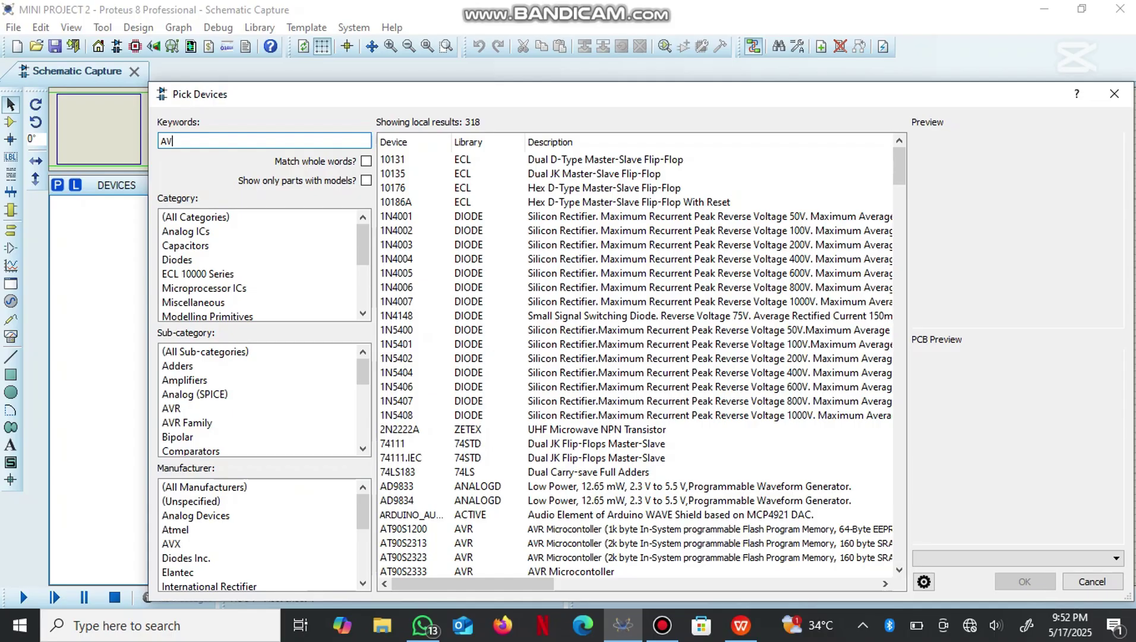
pyautogui.write('0805')
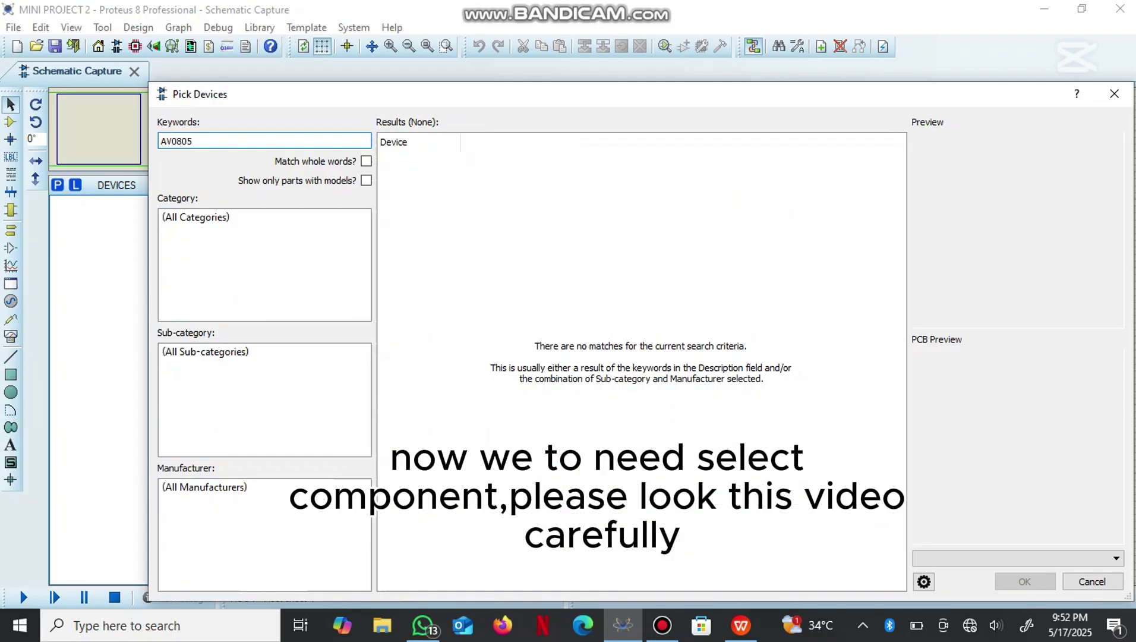
pyautogui.write('X7R10N')
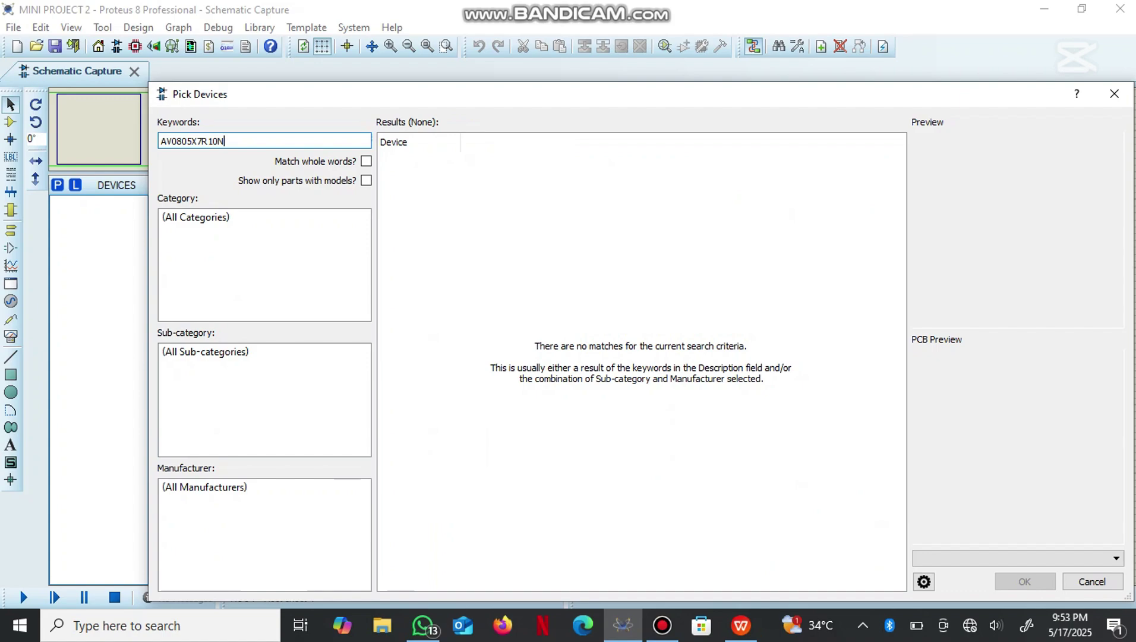
pyautogui.press('BackSpace')
pyautogui.press('BackSpace')
pyautogui.press('BackSpace')
pyautogui.press('BackSpace')
pyautogui.press('BackSpace')
pyautogui.press('BackSpace')
pyautogui.press('BackSpace')
pyautogui.press('BackSpace')
pyautogui.press('BackSpace')
pyautogui.press('BackSpace')
pyautogui.press('BackSpace')
pyautogui.press('BackSpace')
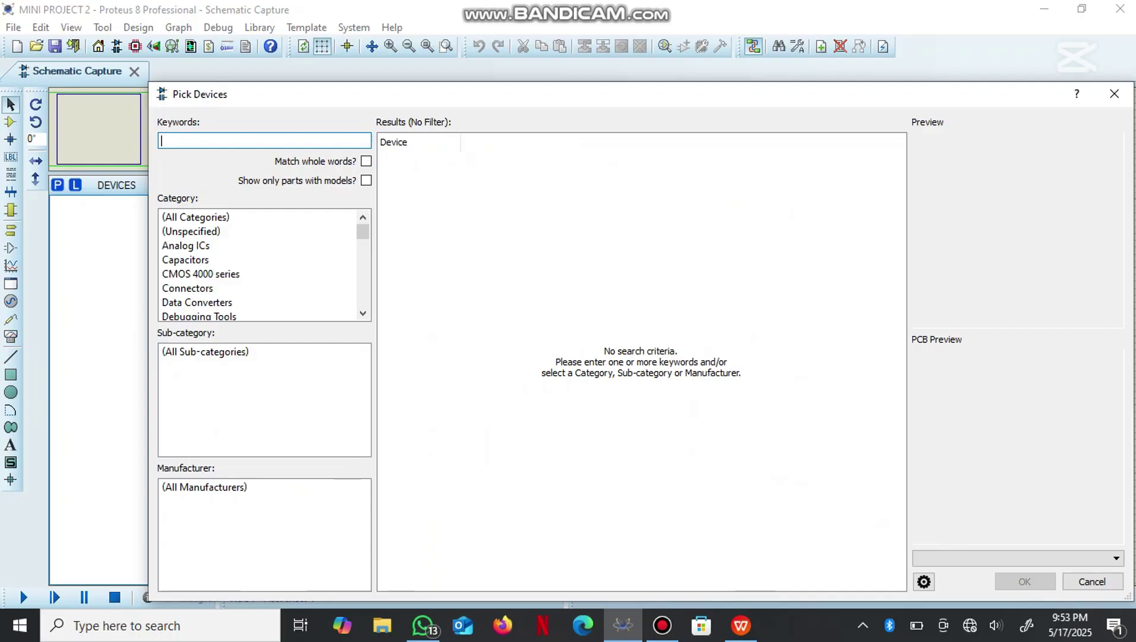
# Step: Find the generic electrolytic capacitor CAP-ELEC in the library and add it to the device list
pyautogui.write('CA')
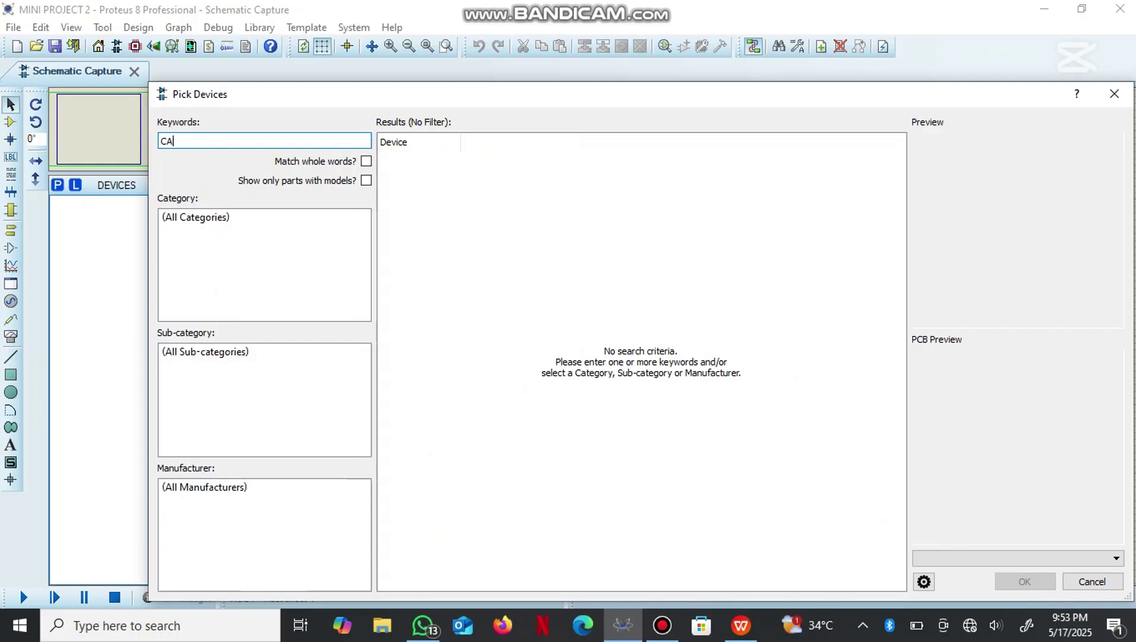
pyautogui.write('P')
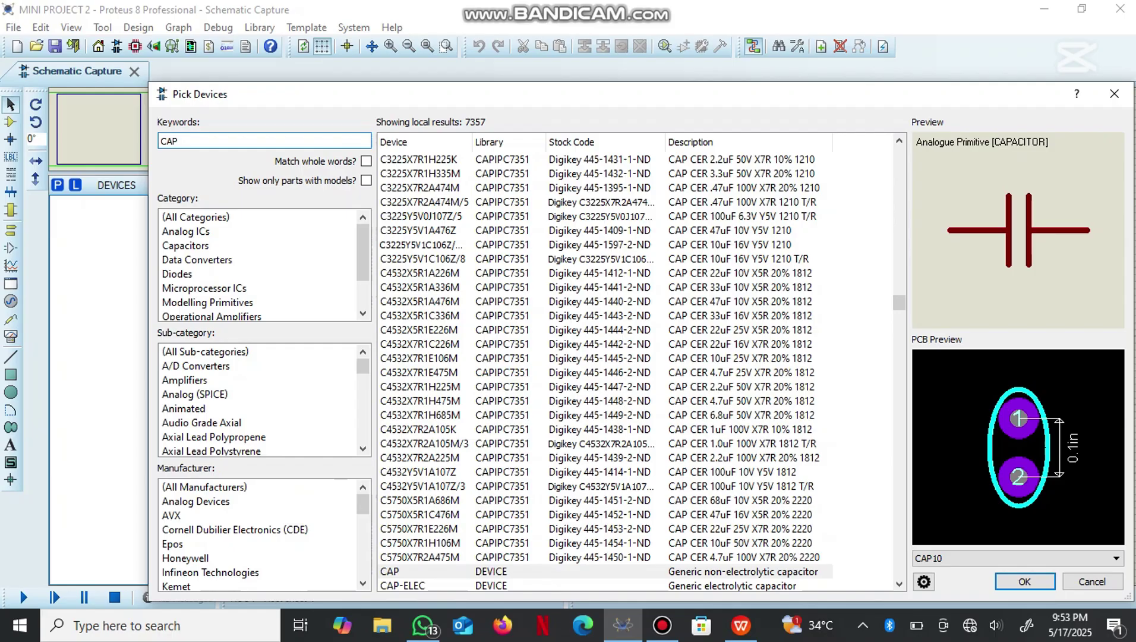
pyautogui.write('-ELEC')
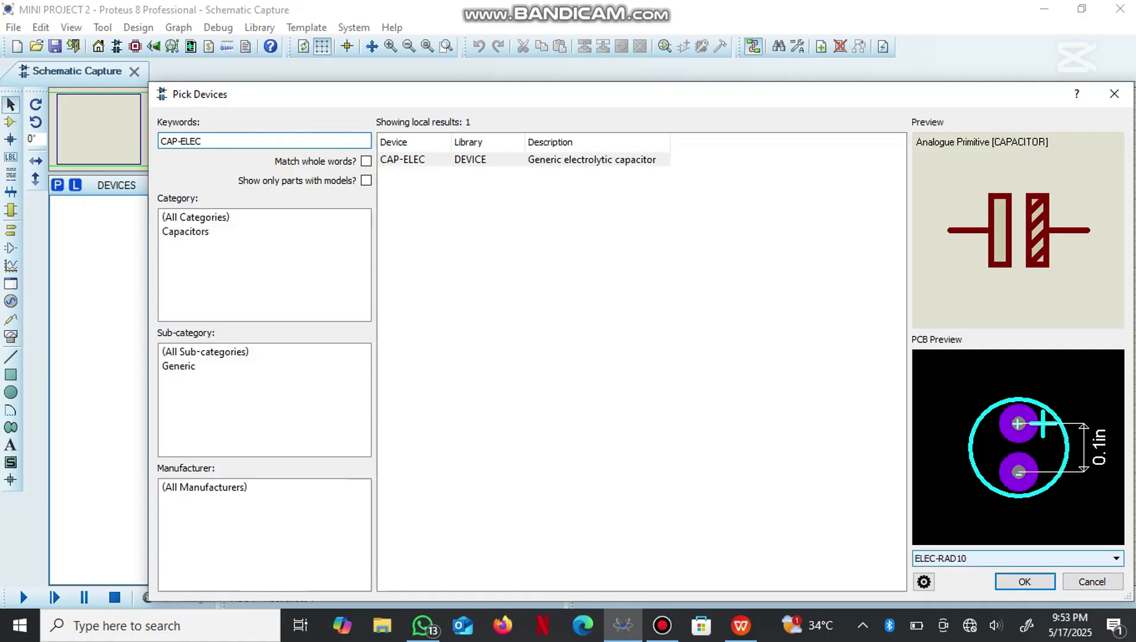
pyautogui.click(1016, 558)
pyautogui.click(579, 159)
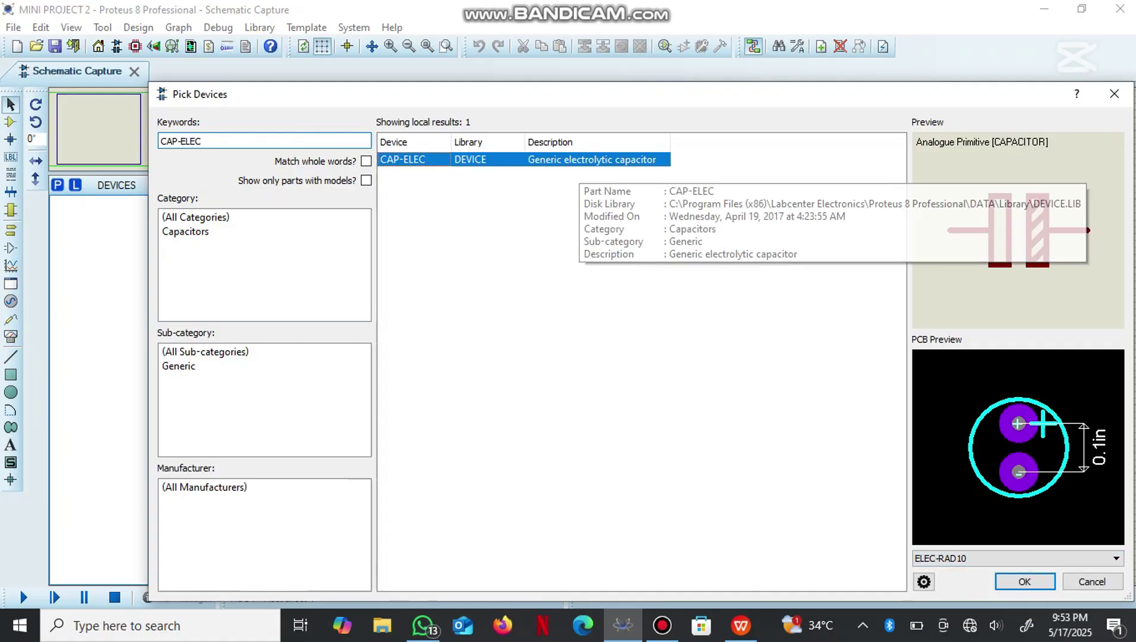
pyautogui.doubleClick(579, 159)
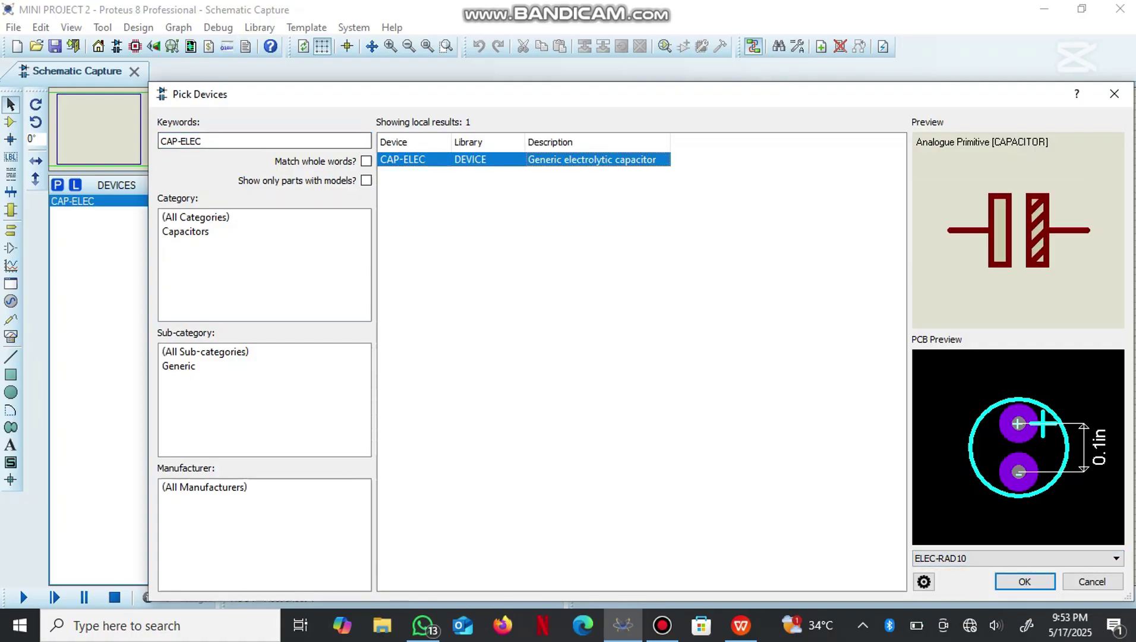
# Step: Replace the search keyword with AVX0805X7R10N and add that 10nF ceramic chip capacitor to the device list
pyautogui.click(203, 141)
pyautogui.press('BackSpace')
pyautogui.press('BackSpace')
pyautogui.press('BackSpace')
pyautogui.press('BackSpace')
pyautogui.press('BackSpace')
pyautogui.press('BackSpace')
pyautogui.press('BackSpace')
pyautogui.press('BackSpace')
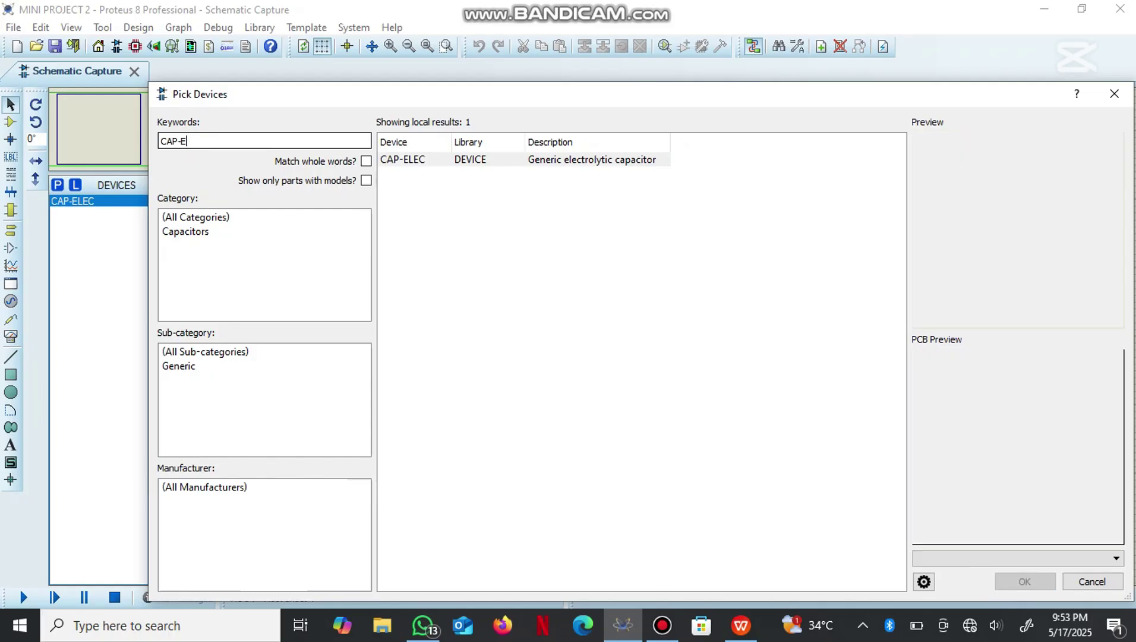
pyautogui.write('AV')
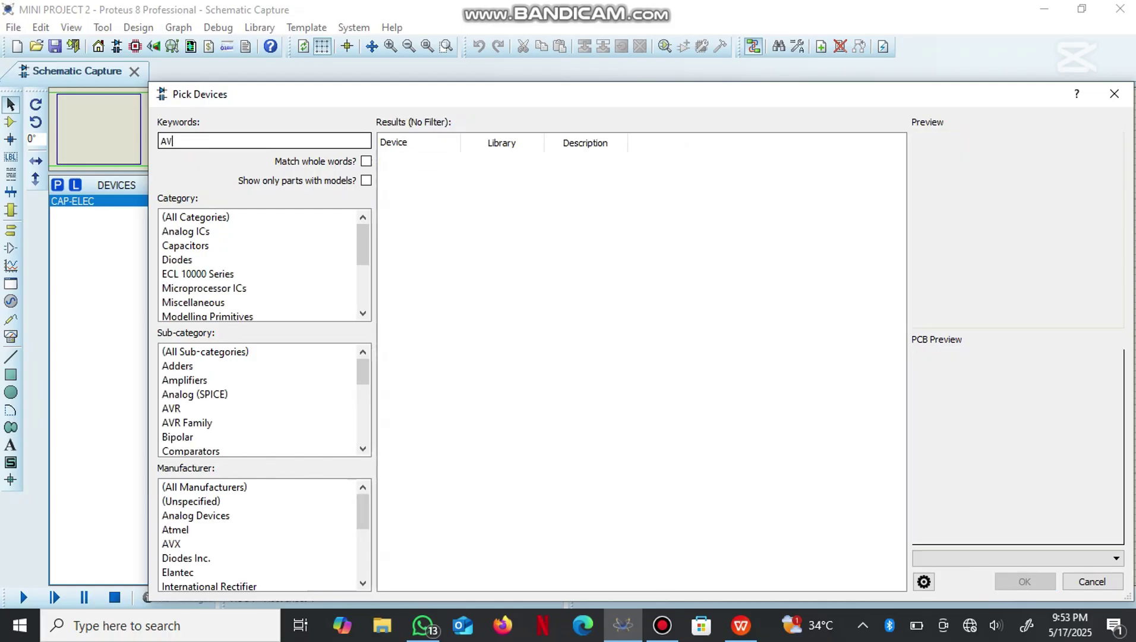
pyautogui.write('X')
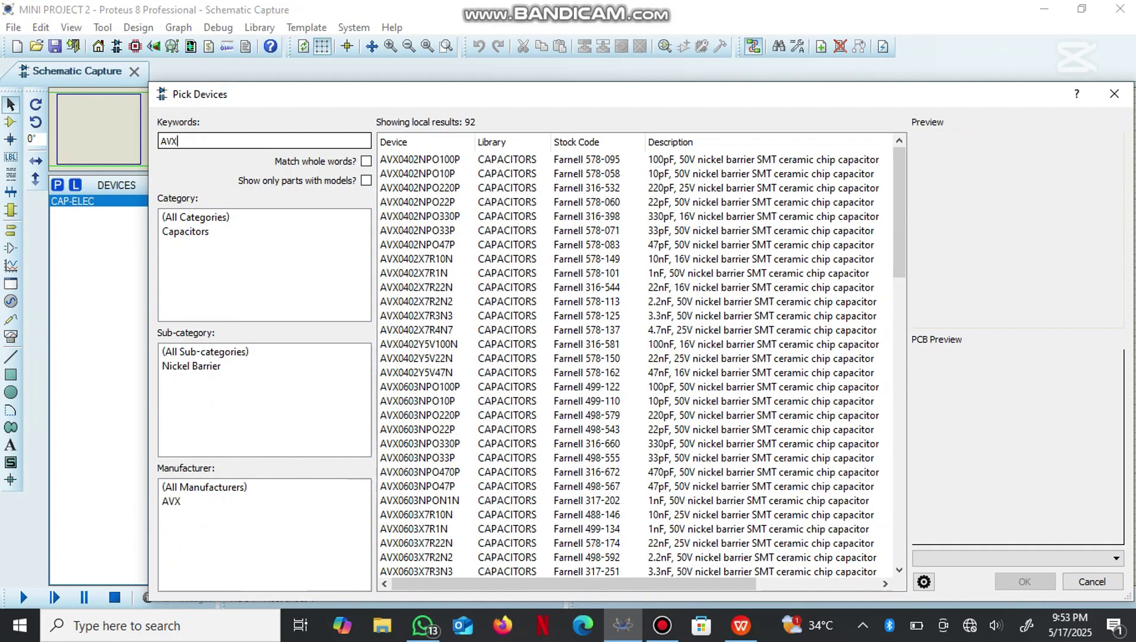
pyautogui.write('0805')
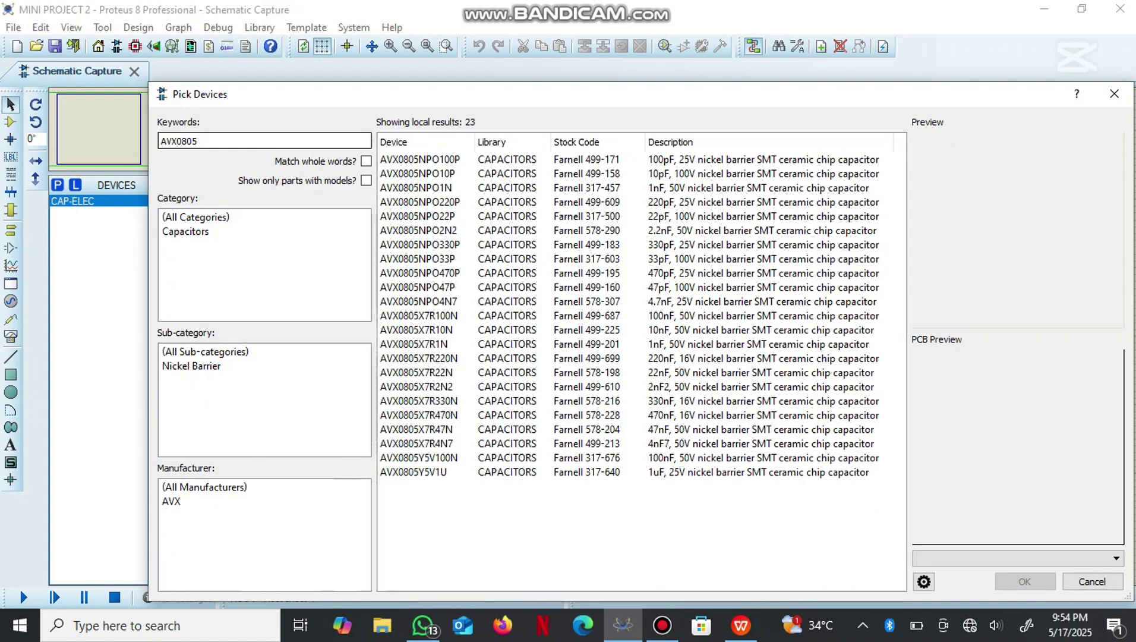
pyautogui.write('X')
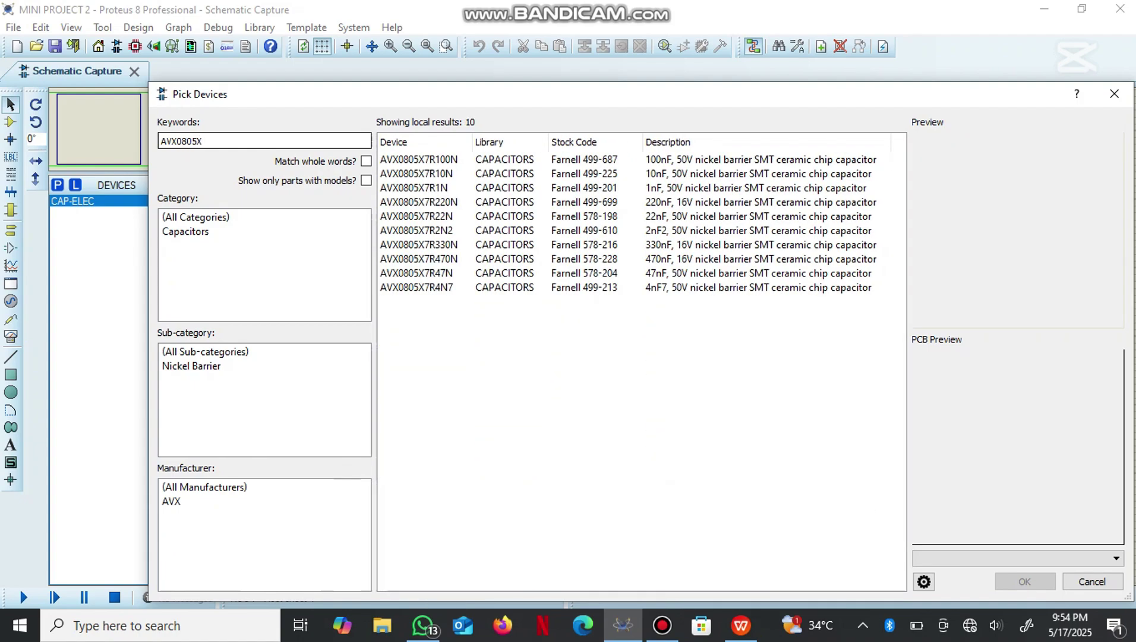
pyautogui.write('7R10N')
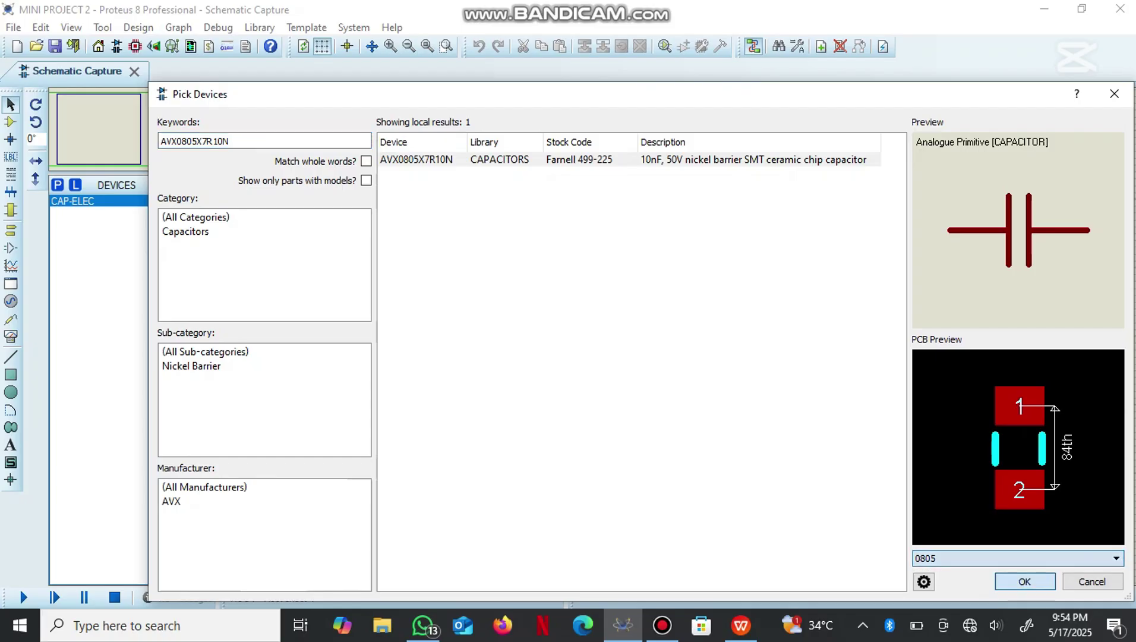
pyautogui.press('Return')
# Step: Search the device library for AVX0805Y5V100N and add that 100nF ceramic chip capacitor to the device list
pyautogui.press('p')
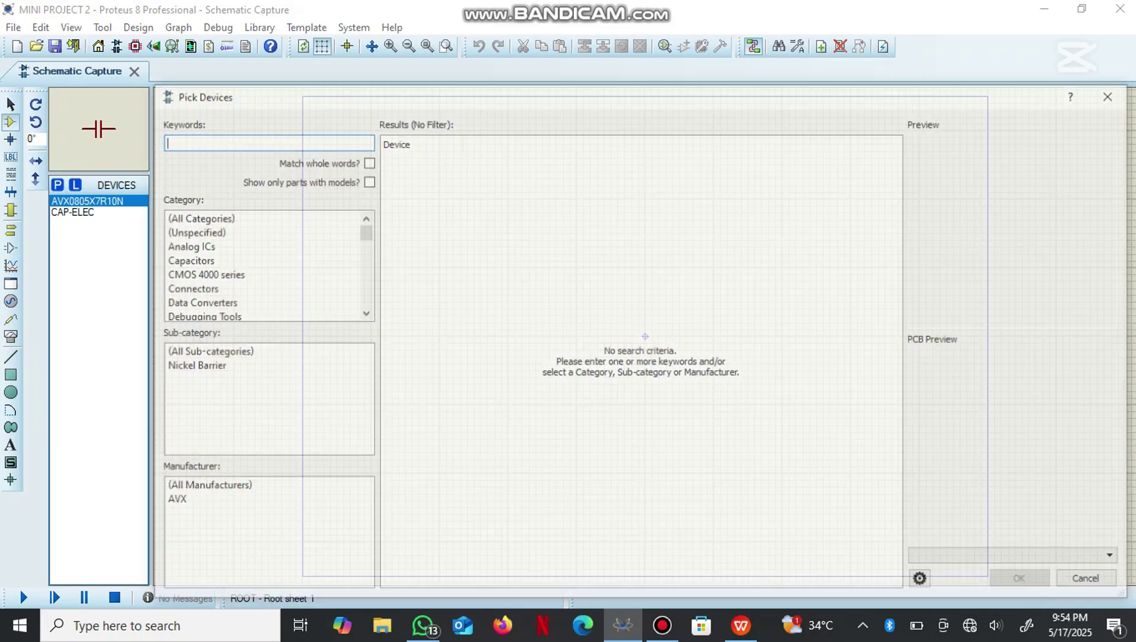
pyautogui.write('AVX')
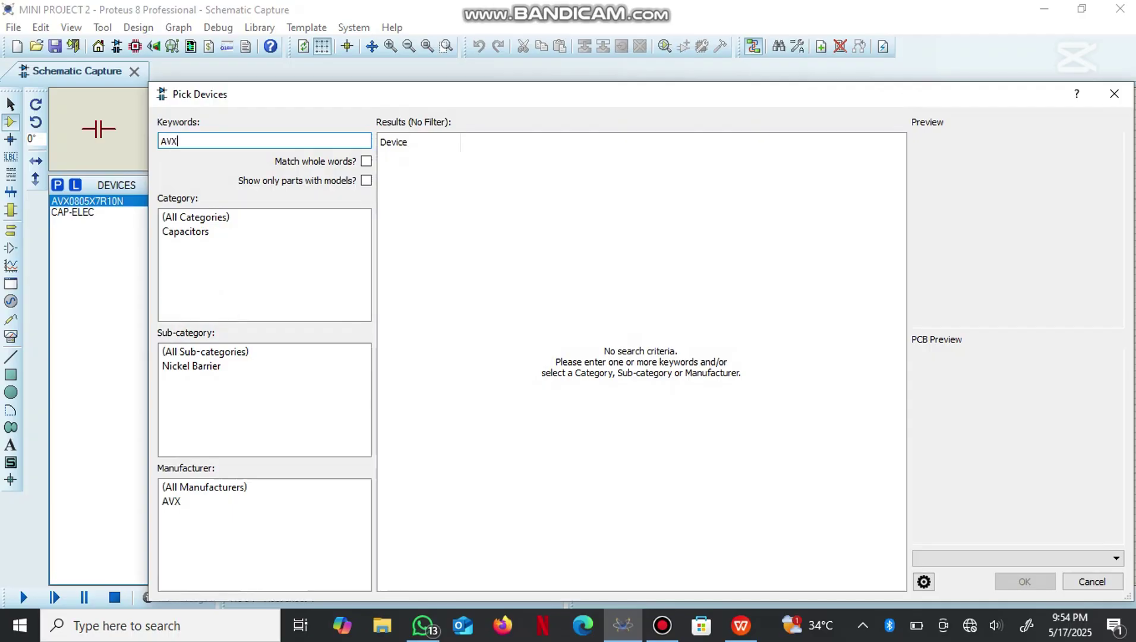
pyautogui.write('0805')
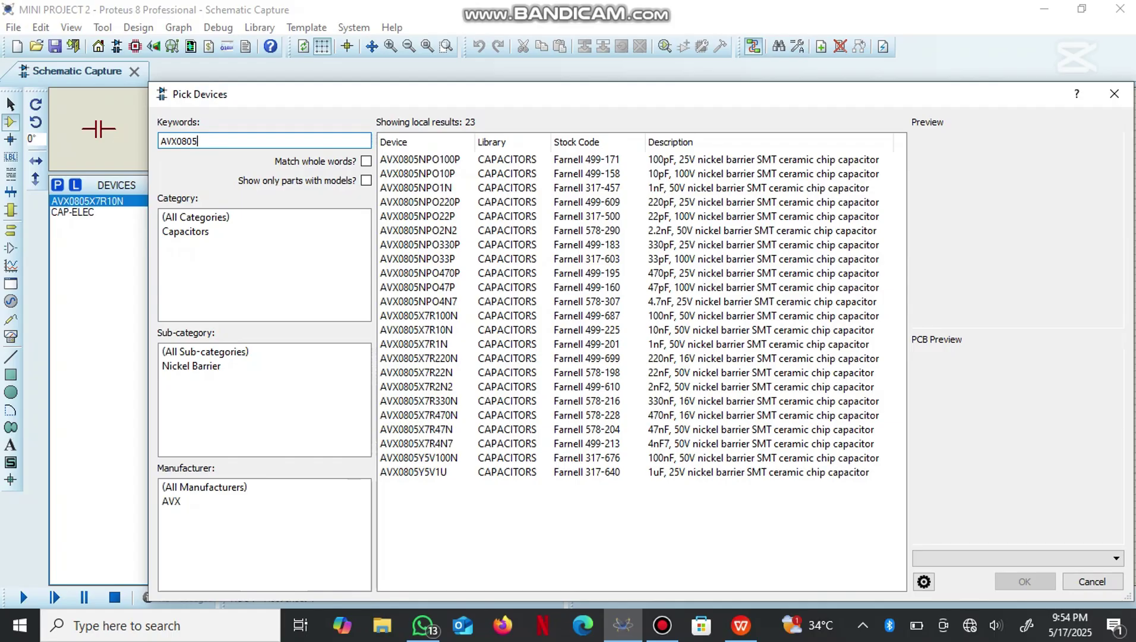
pyautogui.write('Y5')
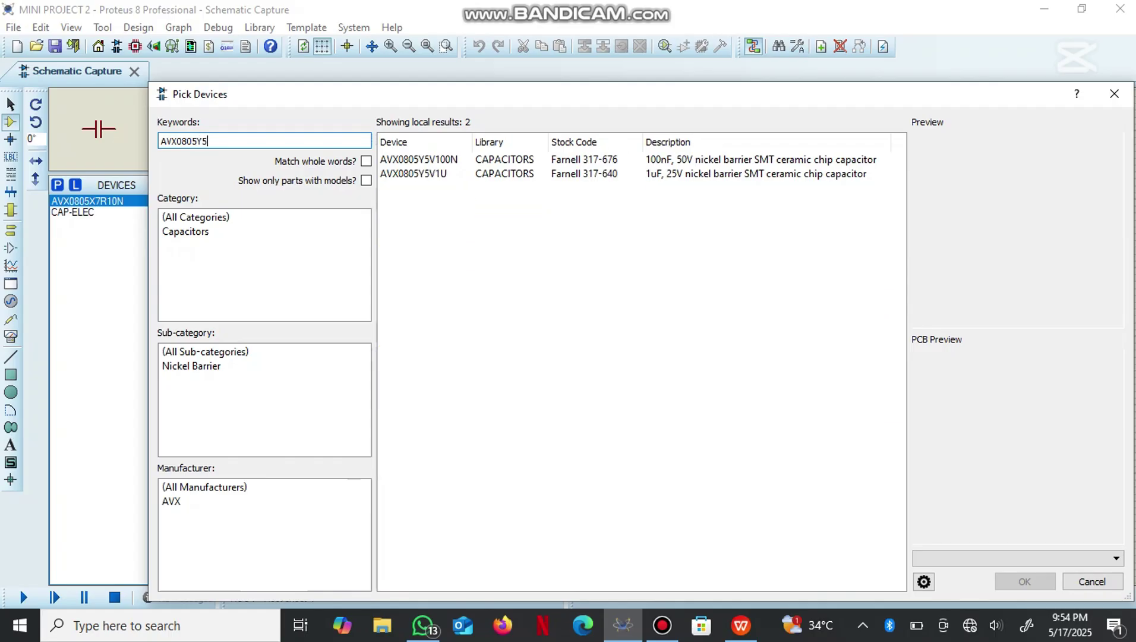
pyautogui.write('V100N')
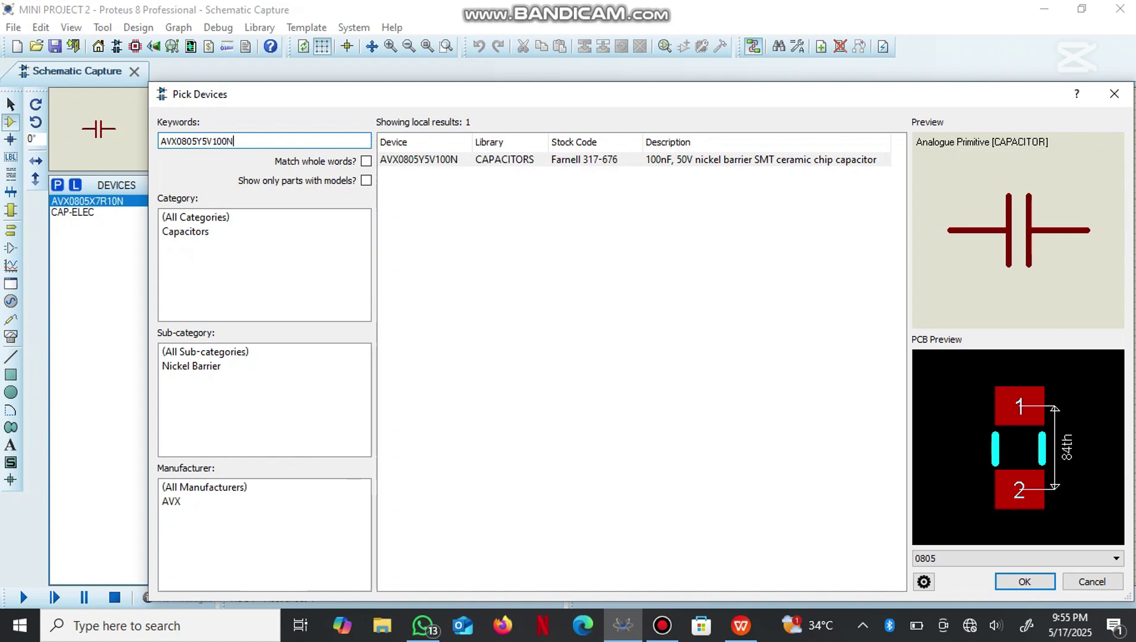
pyautogui.press('Return')
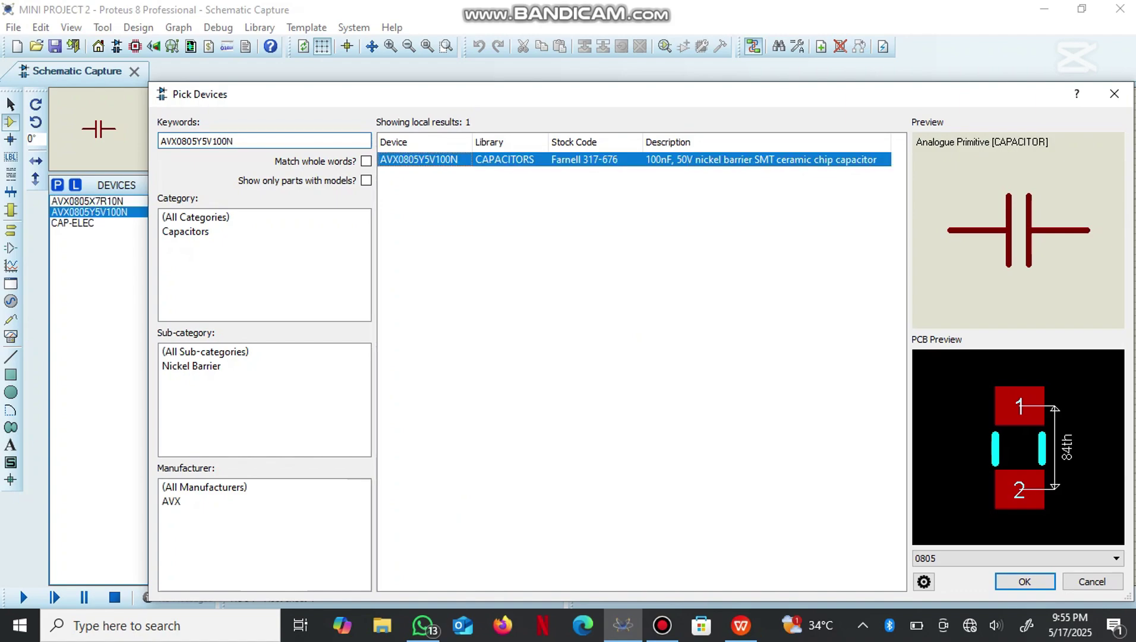
# Step: Replace the search keyword with CHIPRES10K and add that SMT chip resistor to the device list
pyautogui.press('BackSpace')
pyautogui.press('BackSpace')
pyautogui.press('BackSpace')
pyautogui.press('BackSpace')
pyautogui.press('BackSpace')
pyautogui.press('BackSpace')
pyautogui.press('BackSpace')
pyautogui.press('BackSpace')
pyautogui.press('BackSpace')
pyautogui.press('BackSpace')
pyautogui.press('BackSpace')
pyautogui.press('BackSpace')
pyautogui.press('BackSpace')
pyautogui.press('BackSpace')
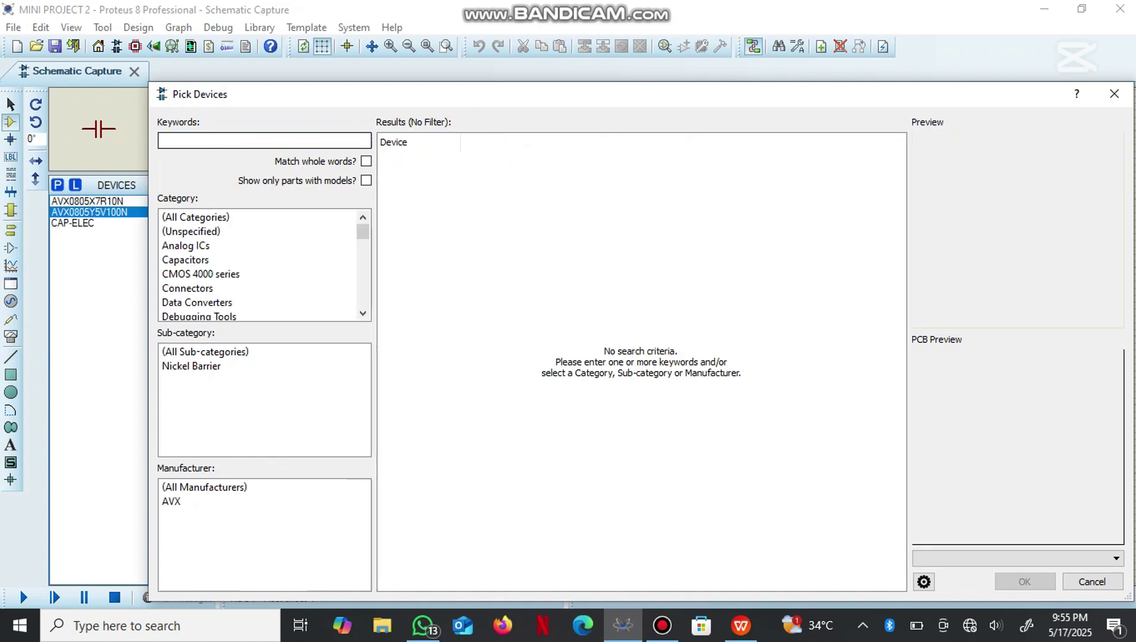
pyautogui.write('CHIP')
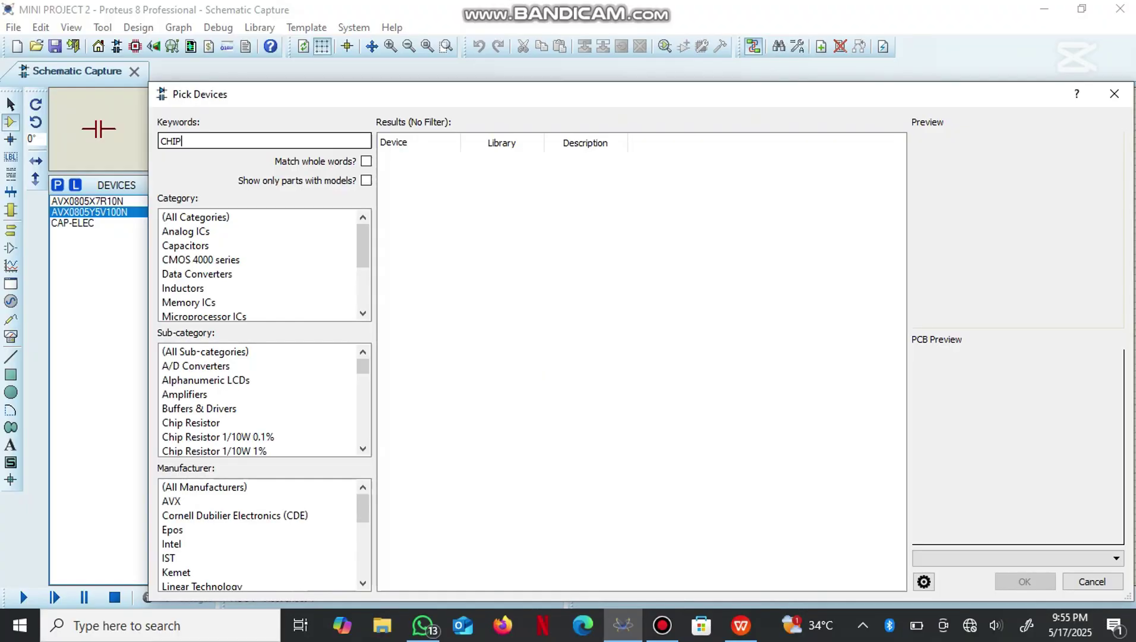
pyautogui.write('RES10K')
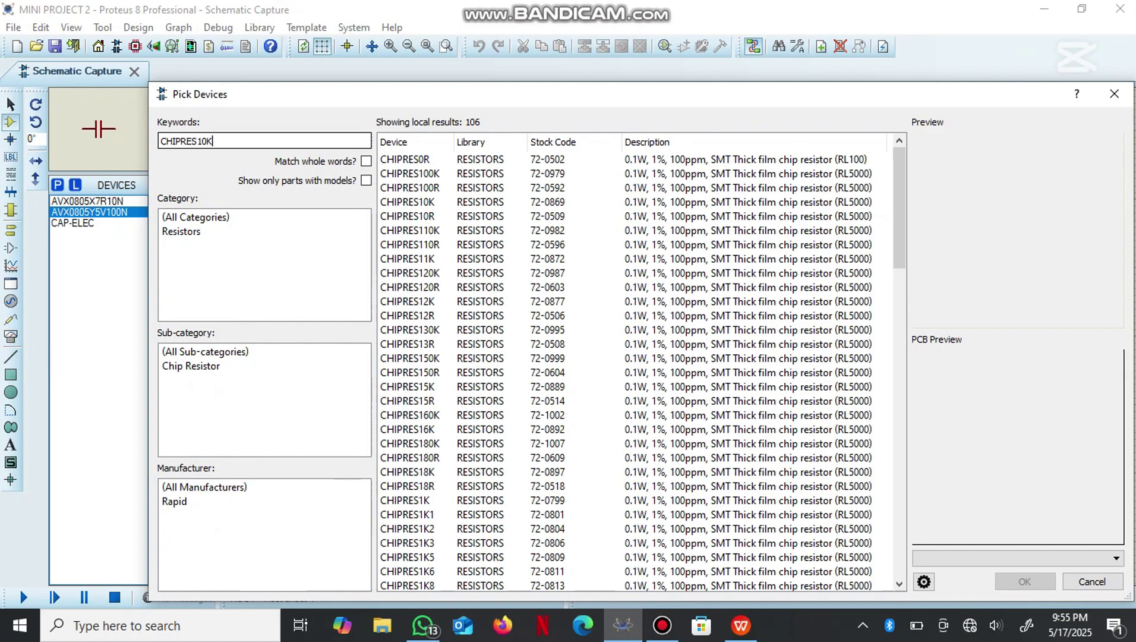
pyautogui.press('Return')
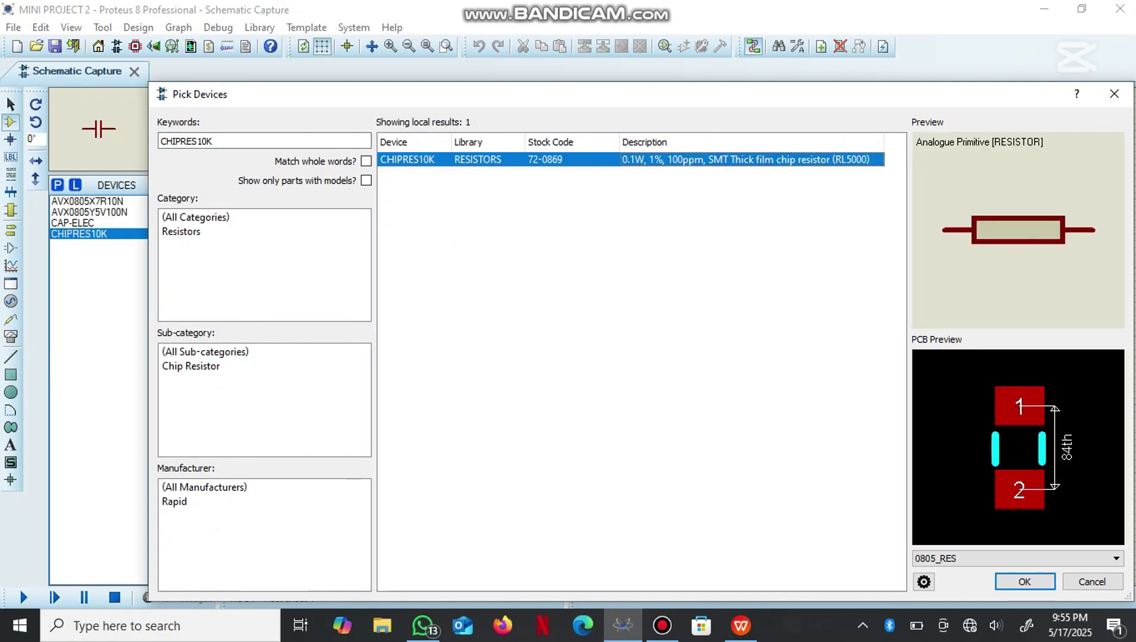
# Step: Replace the search keyword with MMBT2222A and add that NPN transistor to the device list
pyautogui.press('BackSpace')
pyautogui.press('BackSpace')
pyautogui.press('BackSpace')
pyautogui.press('BackSpace')
pyautogui.press('BackSpace')
pyautogui.press('BackSpace')
pyautogui.press('BackSpace')
pyautogui.press('BackSpace')
pyautogui.press('BackSpace')
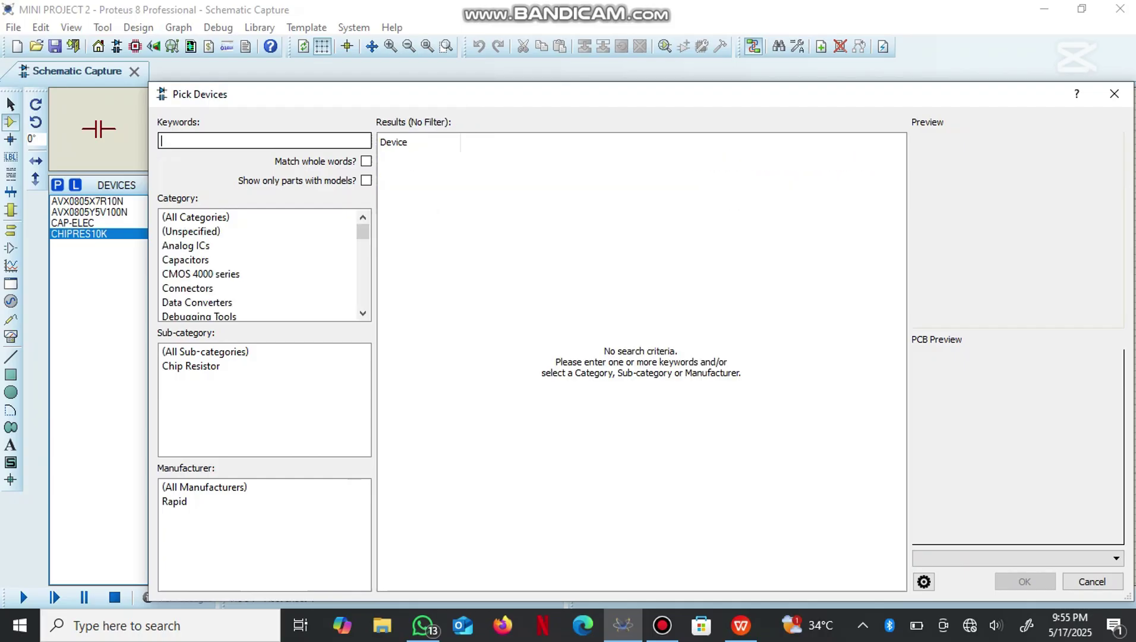
pyautogui.write('MMBT')
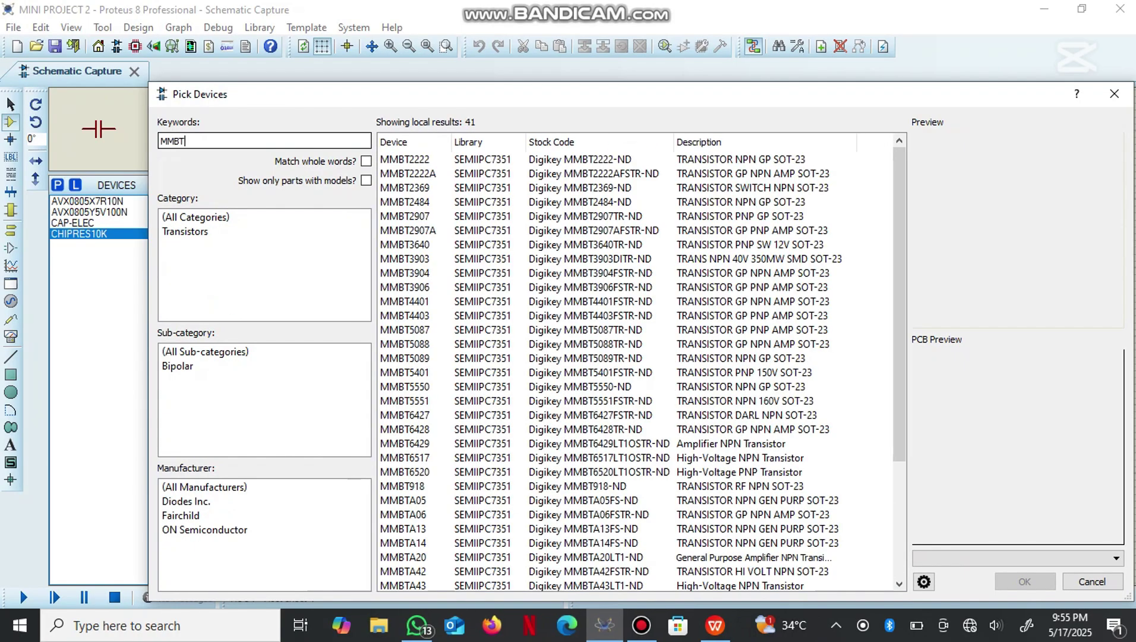
pyautogui.write('222')
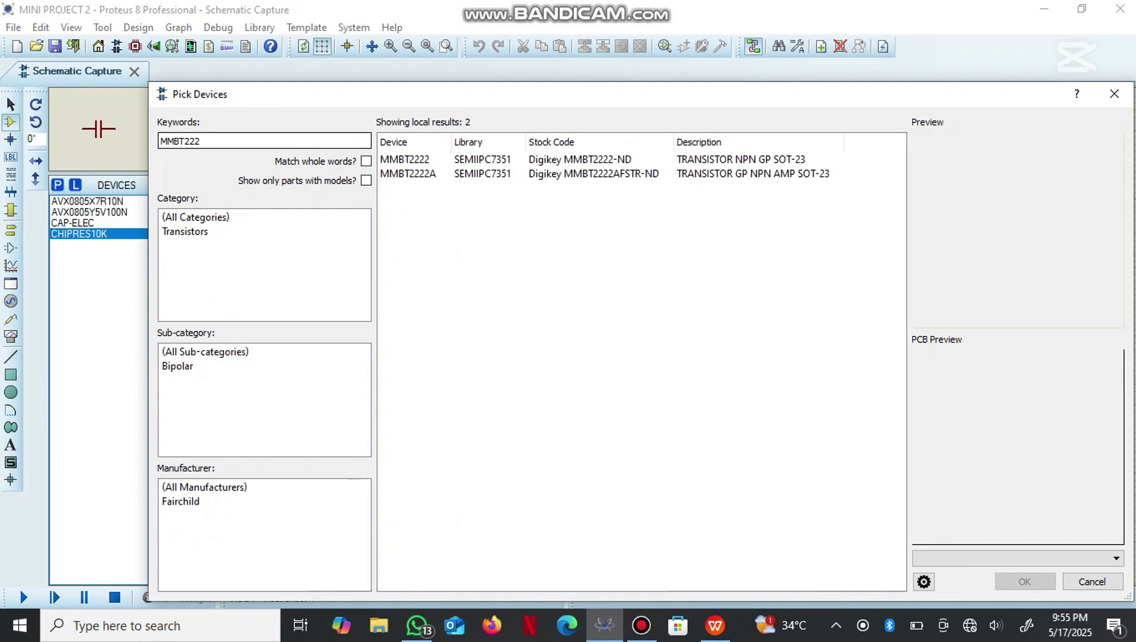
pyautogui.write('2')
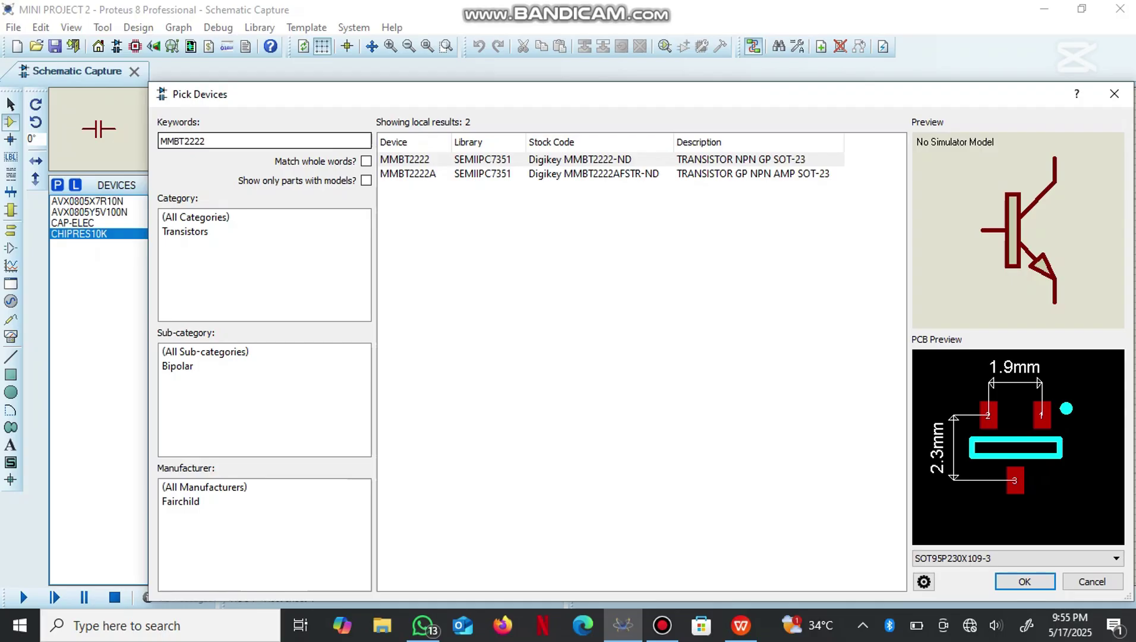
pyautogui.write('A')
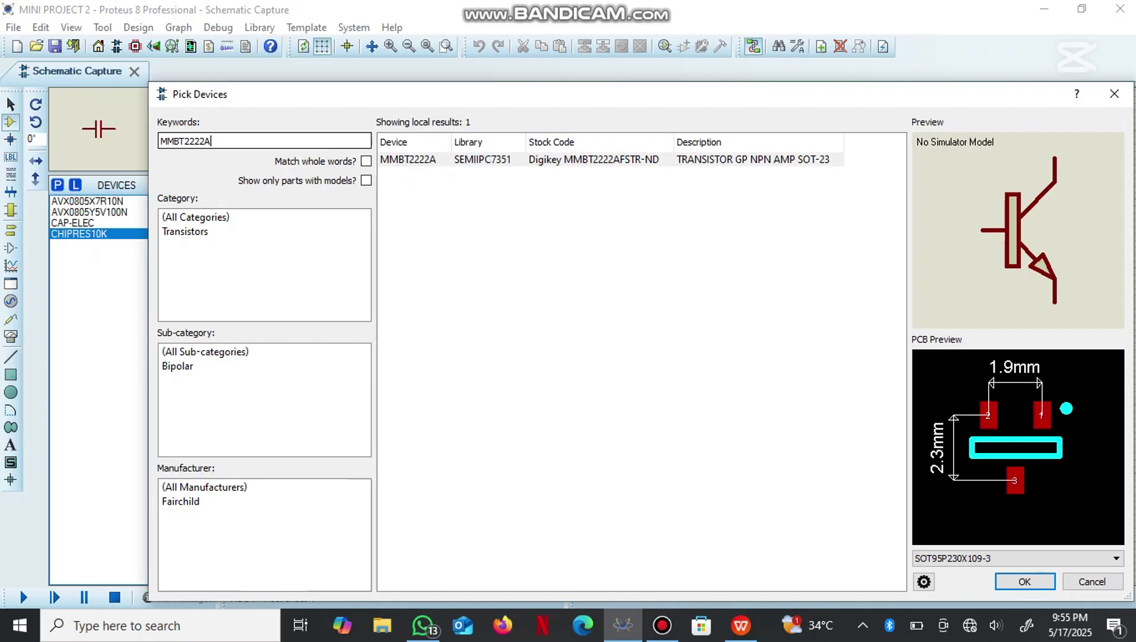
pyautogui.press('Return')
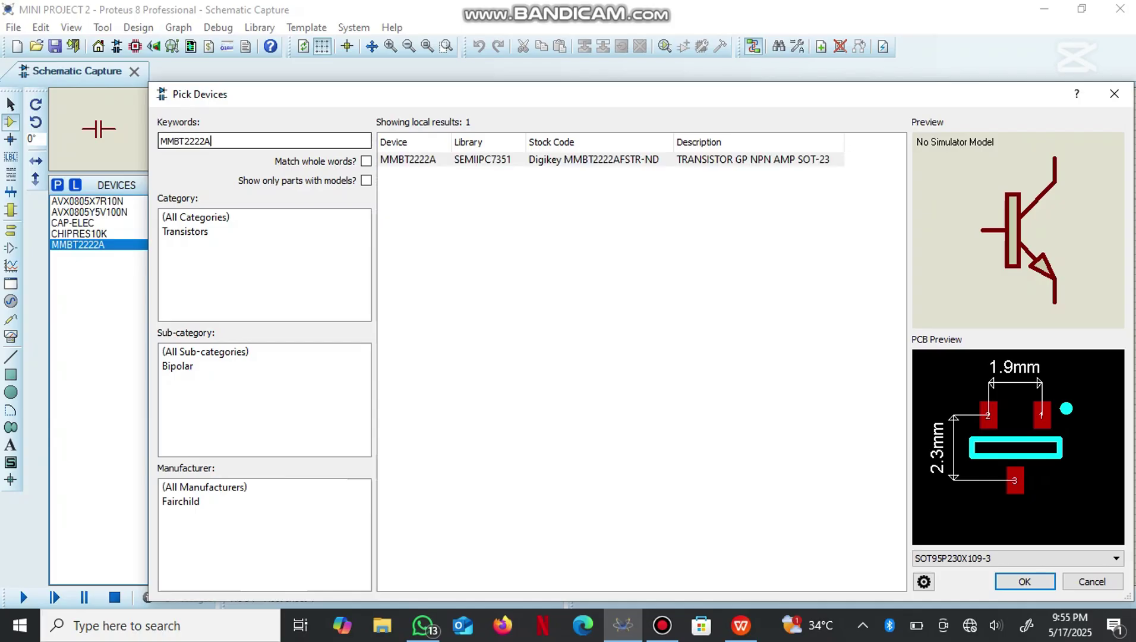
# Step: Replace the search keyword with NE555 and add that single precision timer to the device list
pyautogui.press('BackSpace')
pyautogui.press('BackSpace')
pyautogui.press('BackSpace')
pyautogui.press('BackSpace')
pyautogui.press('BackSpace')
pyautogui.press('BackSpace')
pyautogui.press('BackSpace')
pyautogui.press('BackSpace')
pyautogui.press('BackSpace')
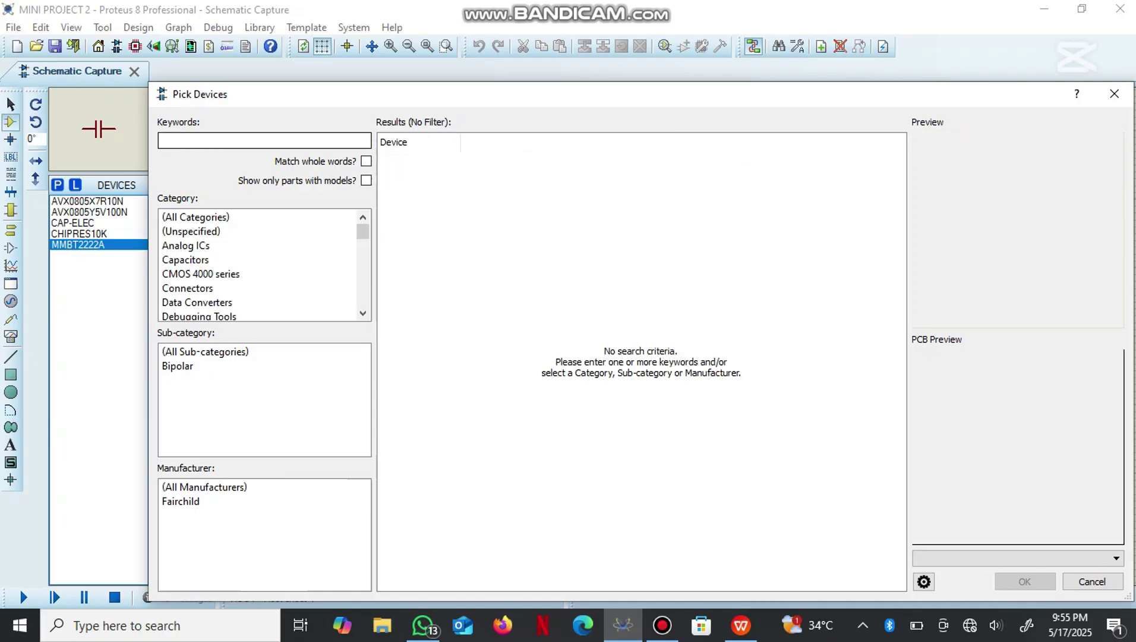
pyautogui.write('NE555')
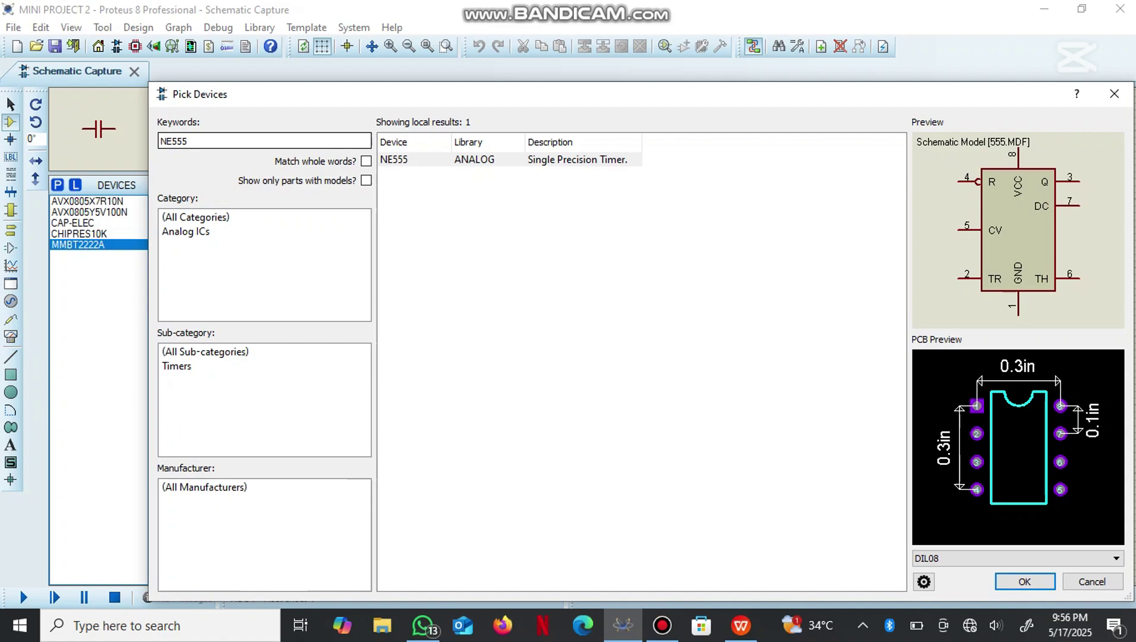
pyautogui.doubleClick(394, 159)
# Step: Replace the search keyword with SIL-100-02 and add that two-pin 0.1in pitch header block to the device list
pyautogui.click(238, 140)
pyautogui.press('BackSpace')
pyautogui.press('BackSpace')
pyautogui.press('BackSpace')
pyautogui.press('BackSpace')
pyautogui.press('BackSpace')
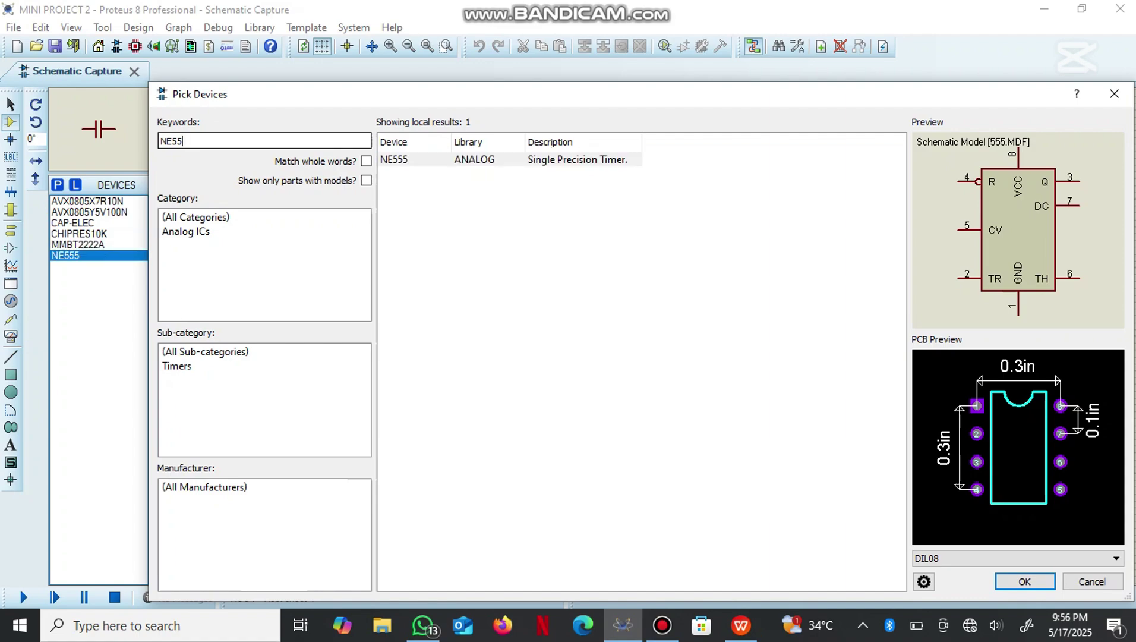
pyautogui.write('SIL 100')
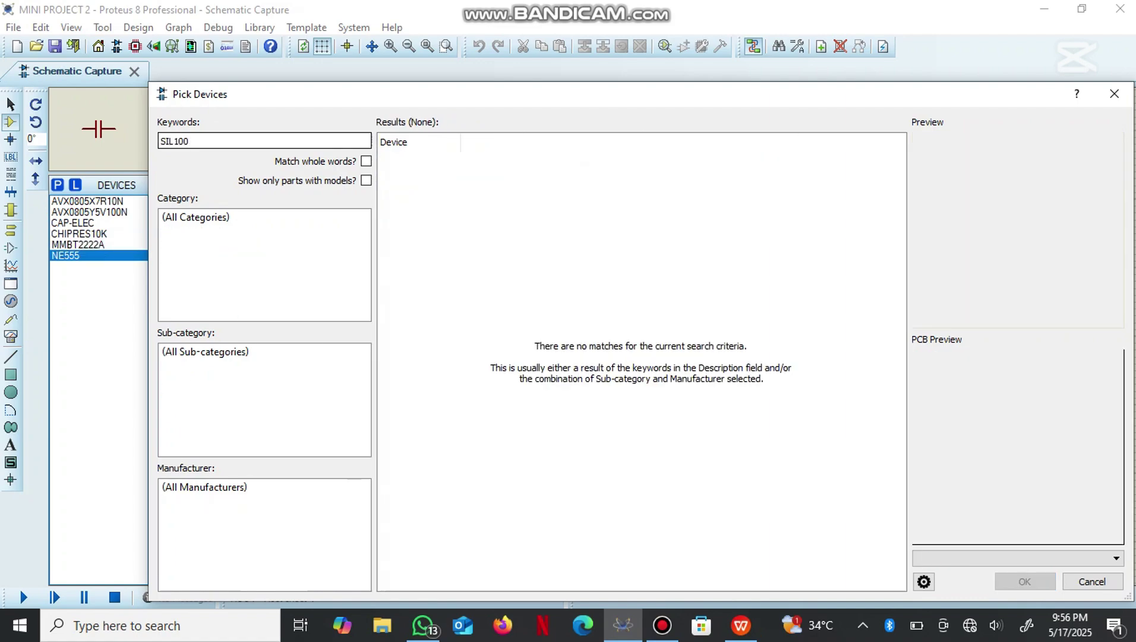
pyautogui.press('BackSpace')
pyautogui.press('BackSpace')
pyautogui.press('BackSpace')
pyautogui.press('BackSpace')
pyautogui.write('-100')
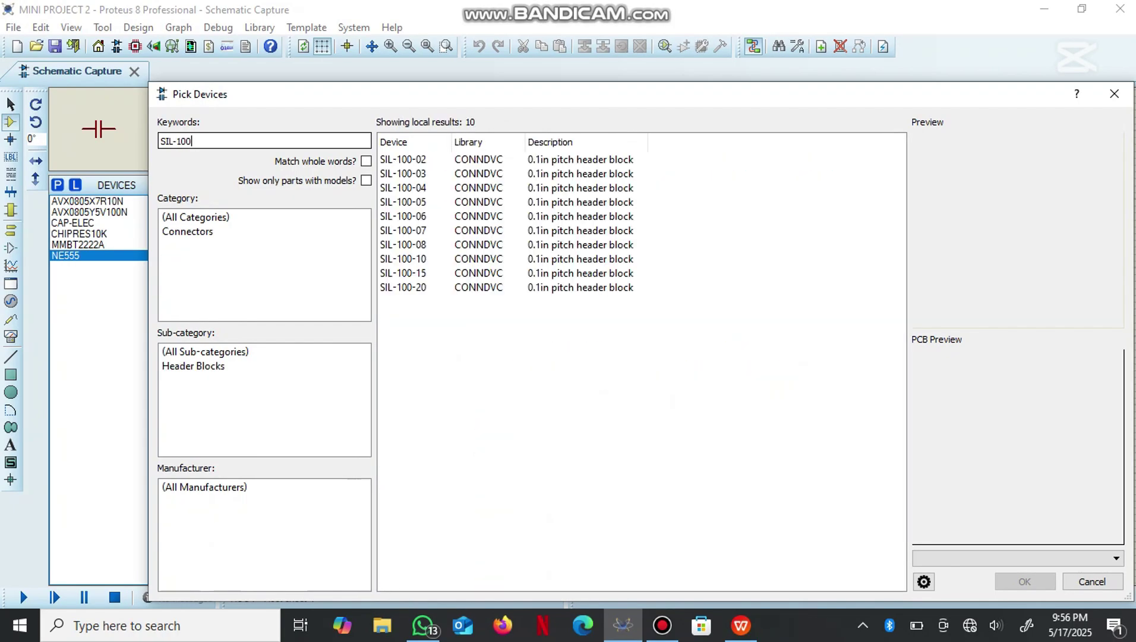
pyautogui.write('-02')
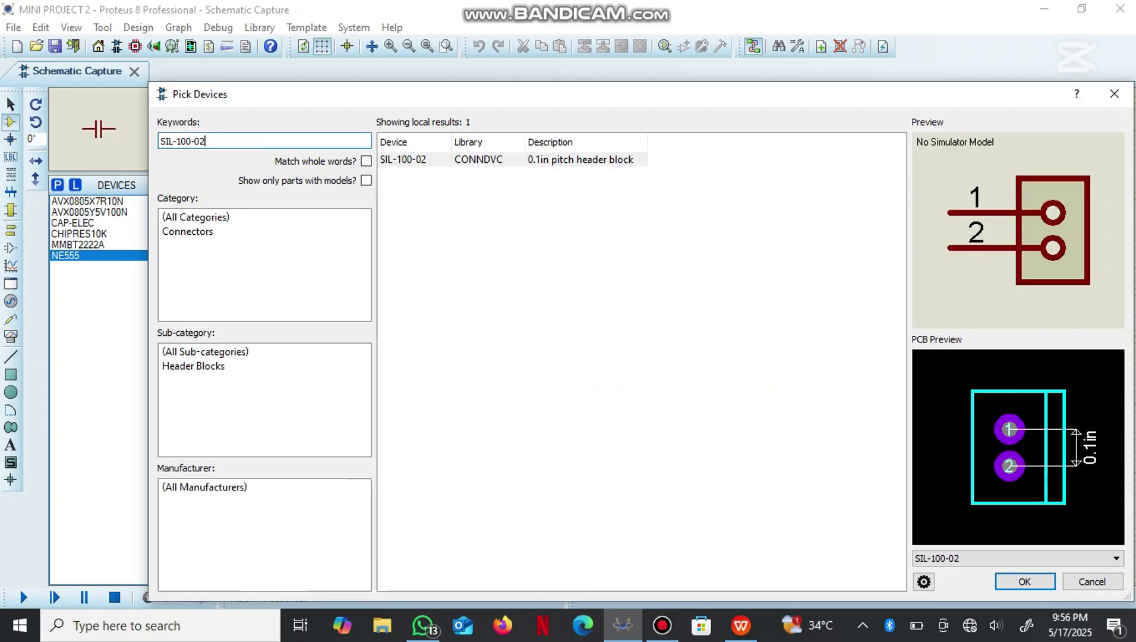
pyautogui.doubleClick(404, 160)
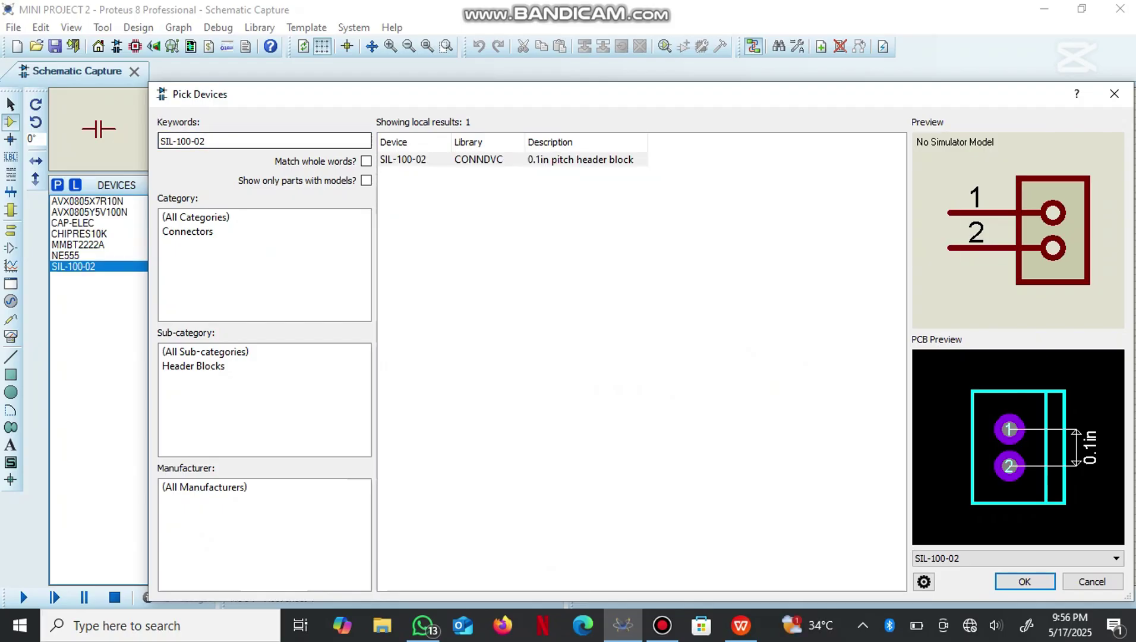
# Step: Change the search keyword to SIL-100-03, add that three-pin header block to the device list and close the device picker
pyautogui.press('BackSpace')
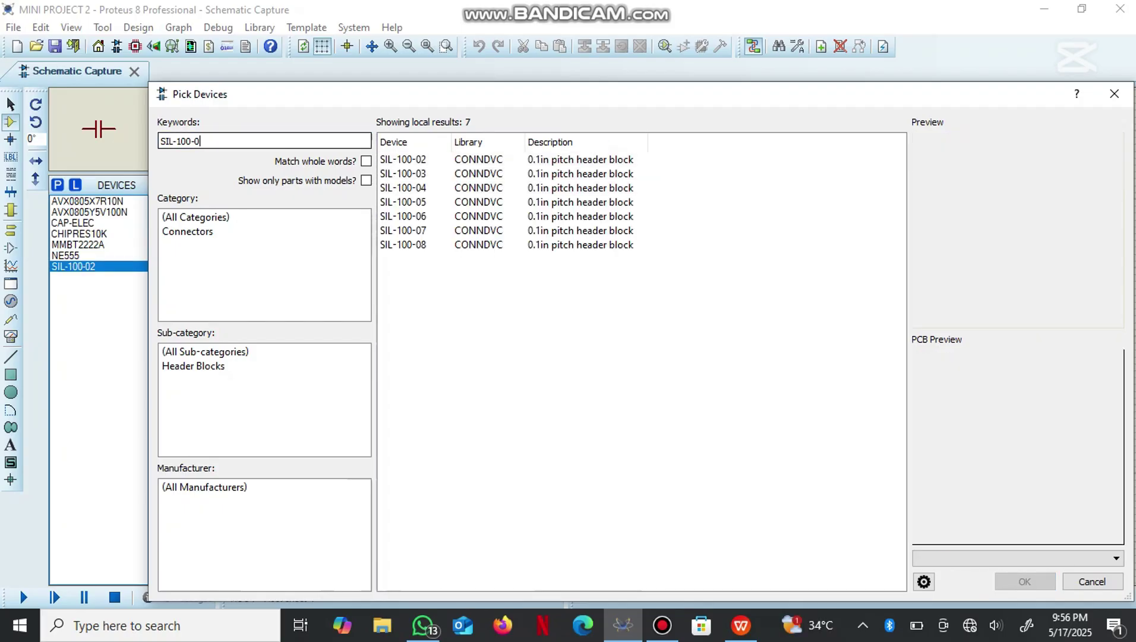
pyautogui.write('3')
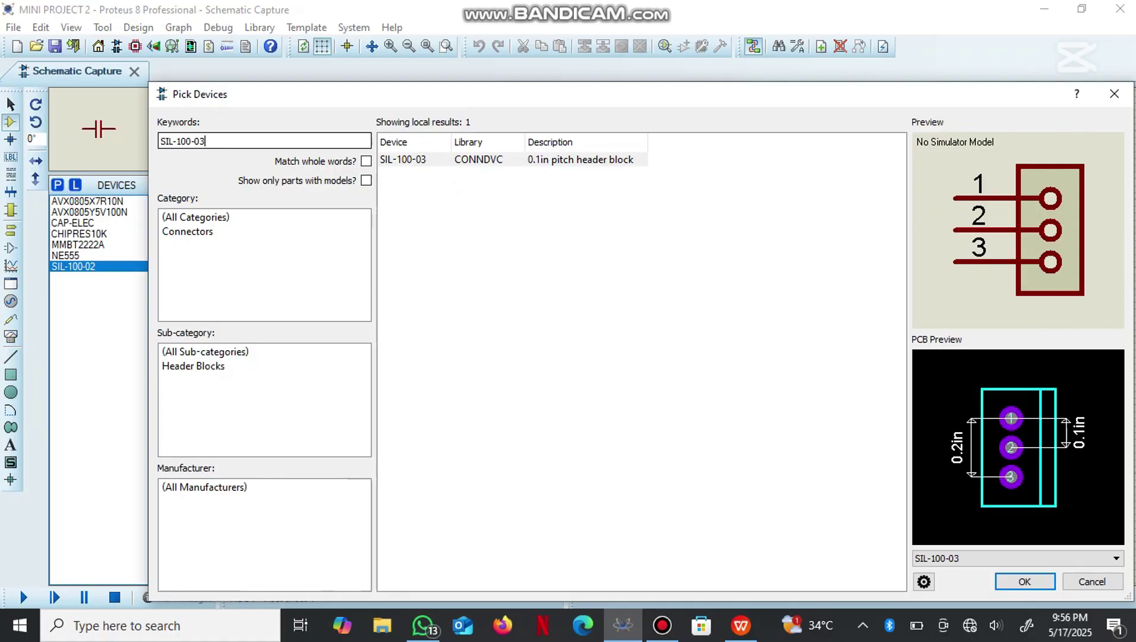
pyautogui.doubleClick(478, 159)
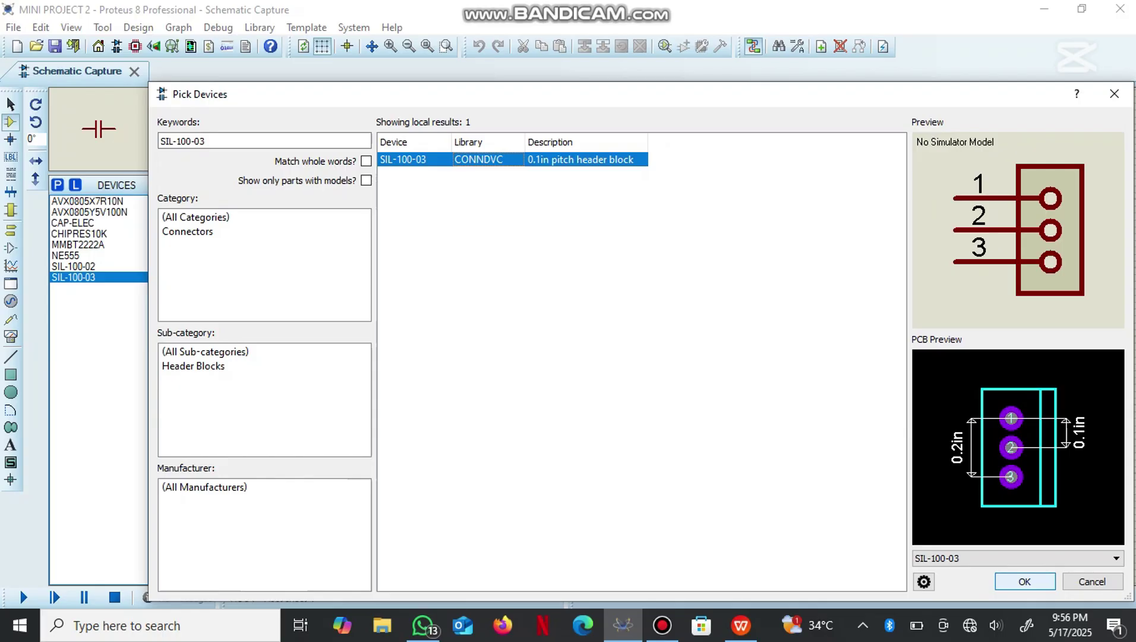
pyautogui.press('Return')
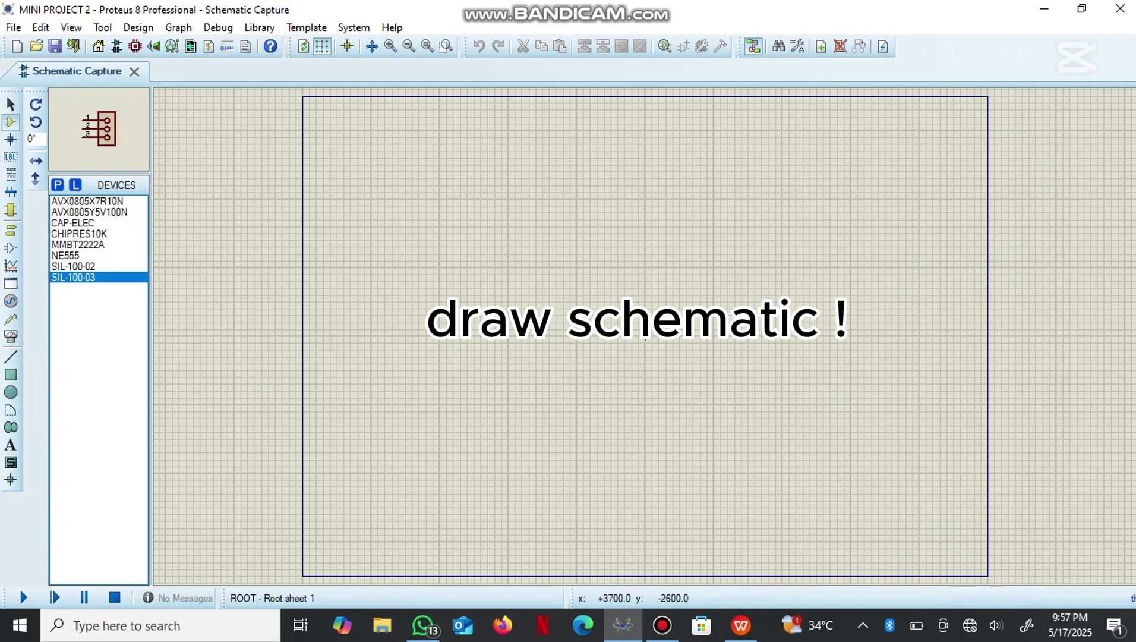
# Step: Place a SIL-100-02 header near the sheet's left edge and mirror it horizontally so its pins face right
pyautogui.click(73, 267)
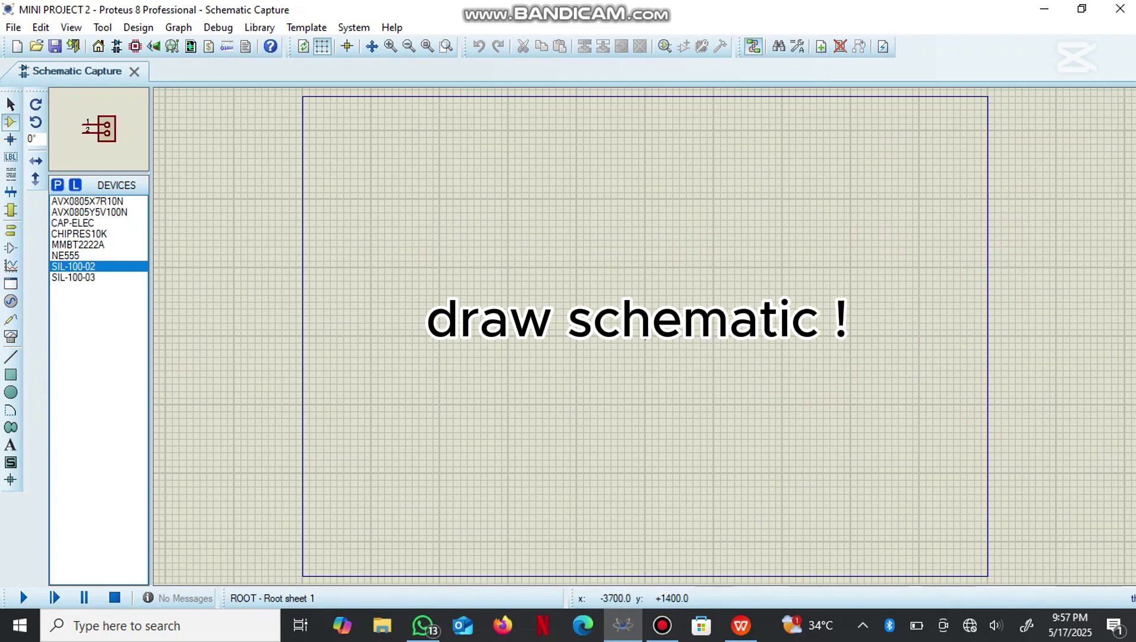
pyautogui.click(386, 253)
pyautogui.click(378, 254)
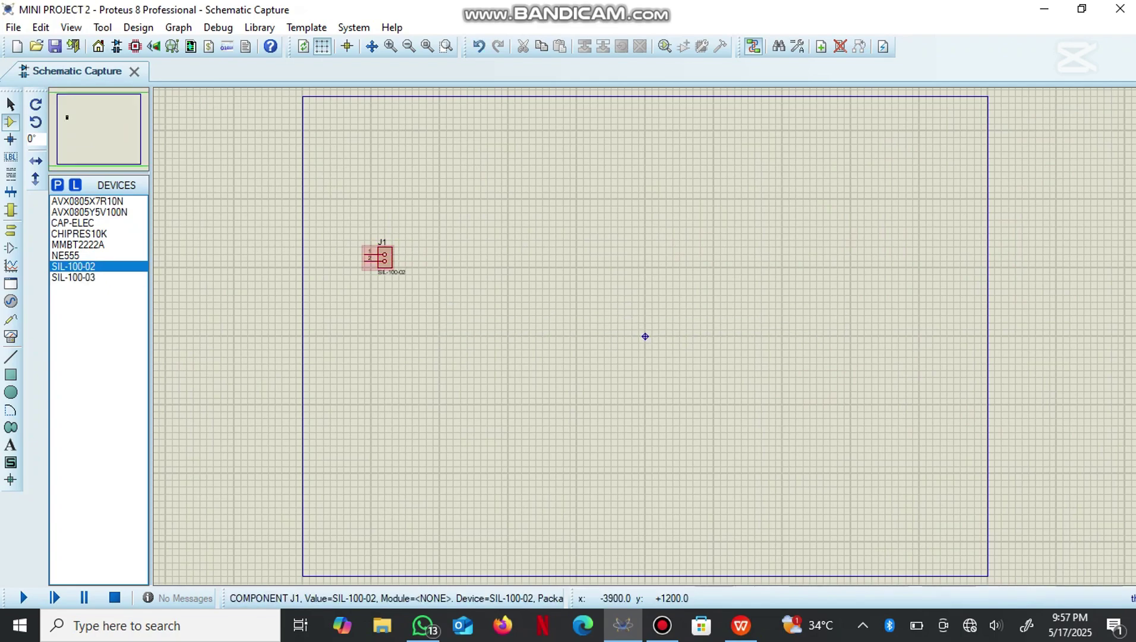
pyautogui.scroll(1, 645, 336)
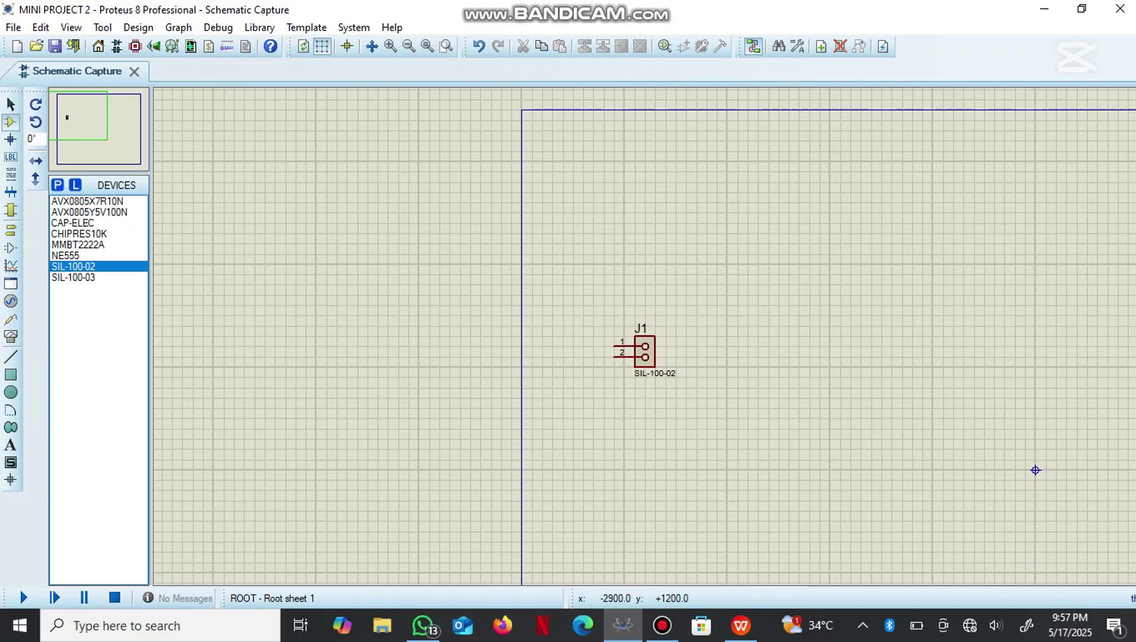
pyautogui.rightClick(645, 351)
pyautogui.click(701, 223)
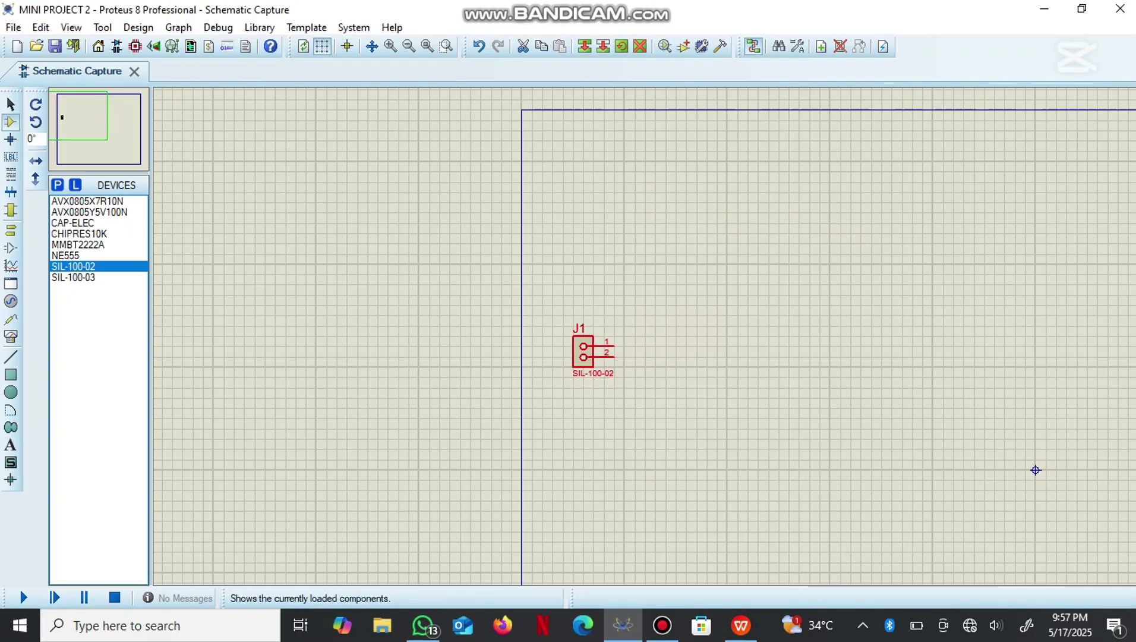
# Step: Place a SIL-100-03 header, mirror it horizontally and align it directly below the two-pin header J1
pyautogui.click(74, 278)
pyautogui.click(574, 419)
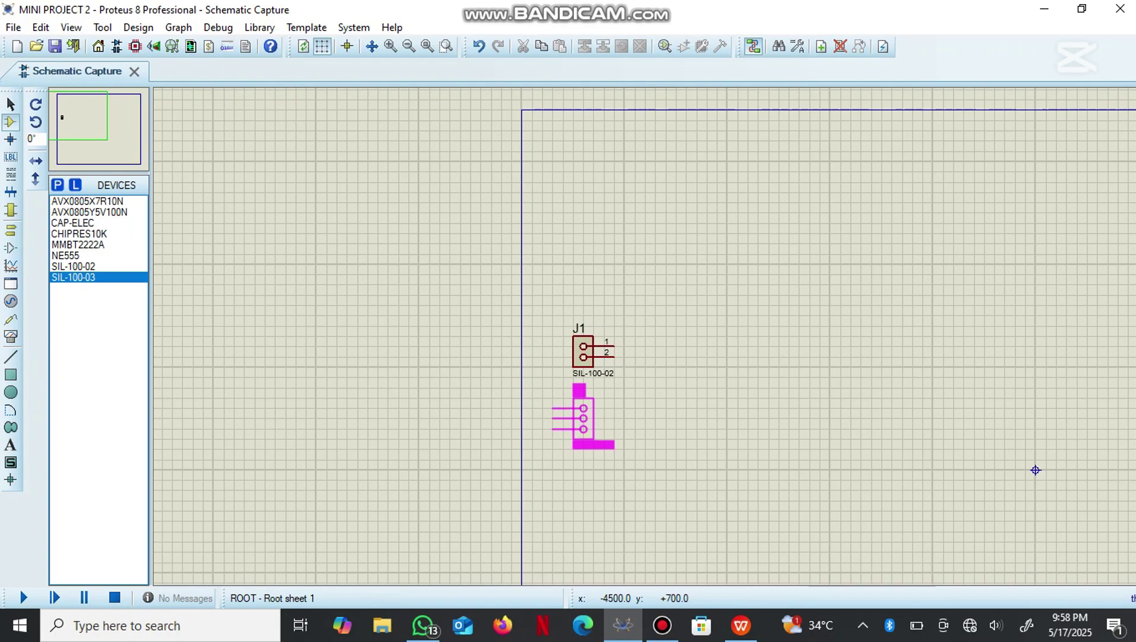
pyautogui.click(573, 418)
pyautogui.rightClick(592, 418)
pyautogui.click(701, 224)
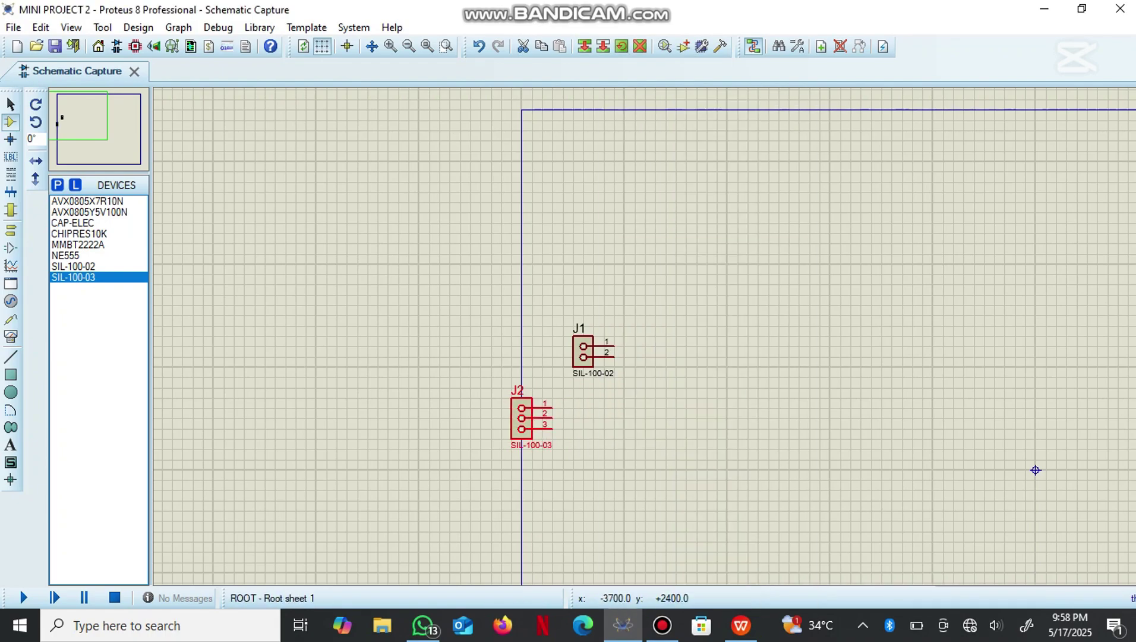
pyautogui.moveTo(521, 419); pyautogui.dragTo(583, 418)
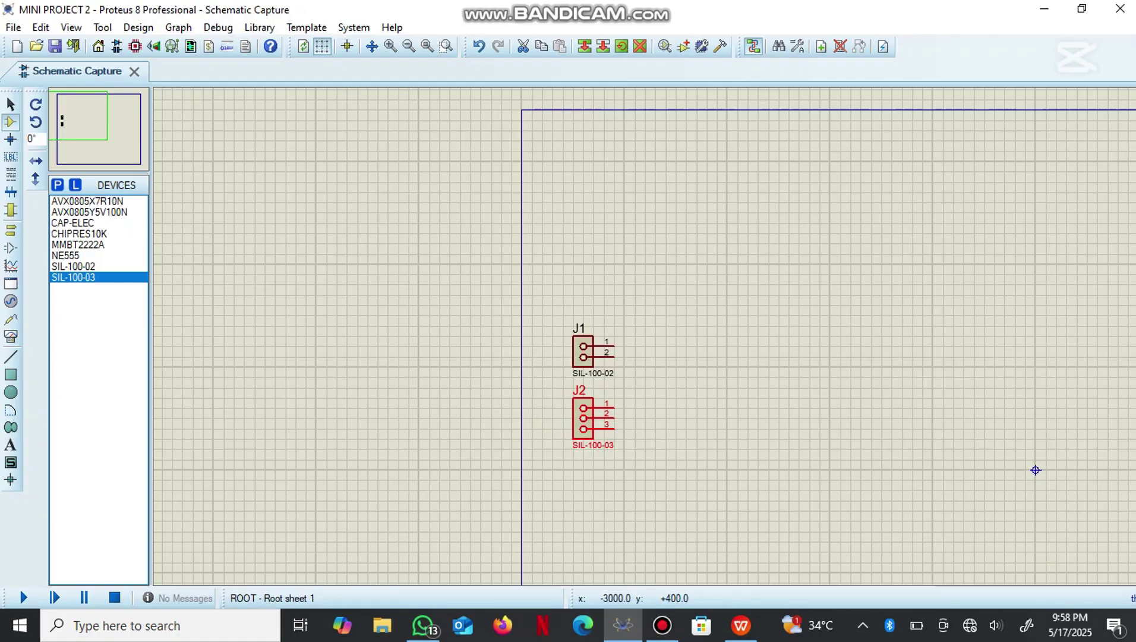
# Step: Place the 100n capacitor AVX0805Y5V100N to the lower right of header J2
pyautogui.scroll(-1, 1035, 470)
pyautogui.scroll(1, 817, 393)
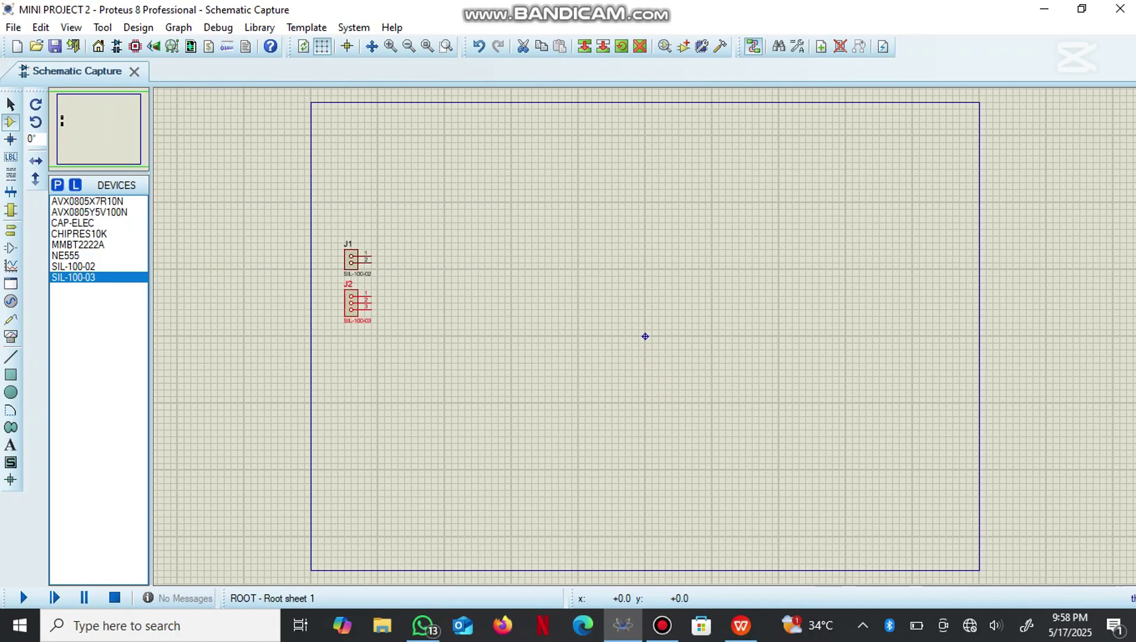
pyautogui.press('F6')
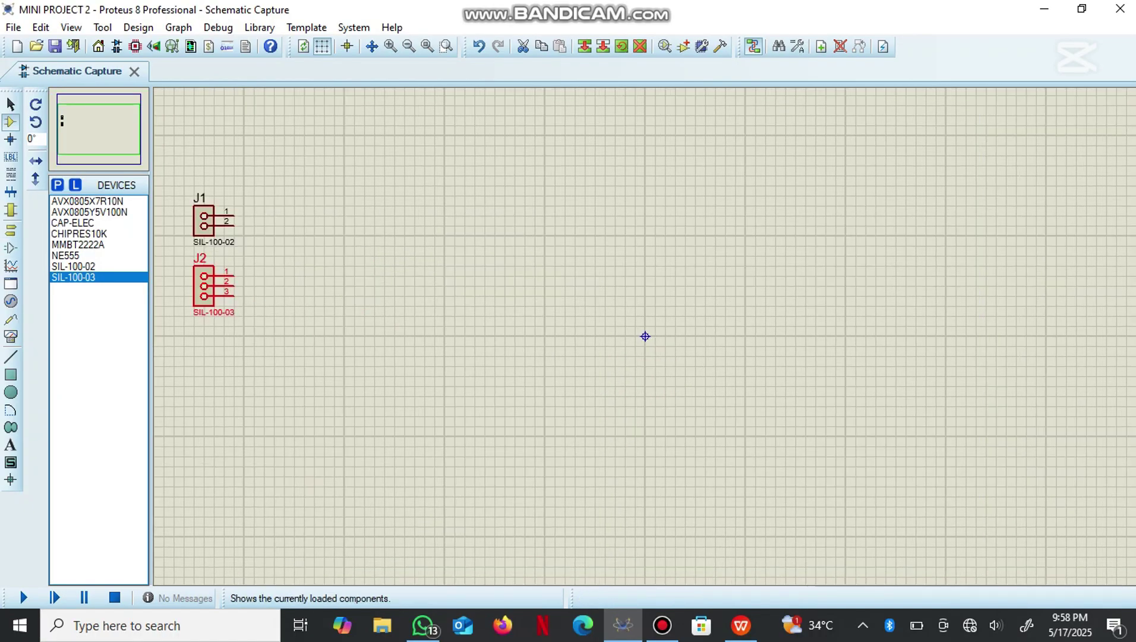
pyautogui.click(90, 212)
pyautogui.click(435, 326)
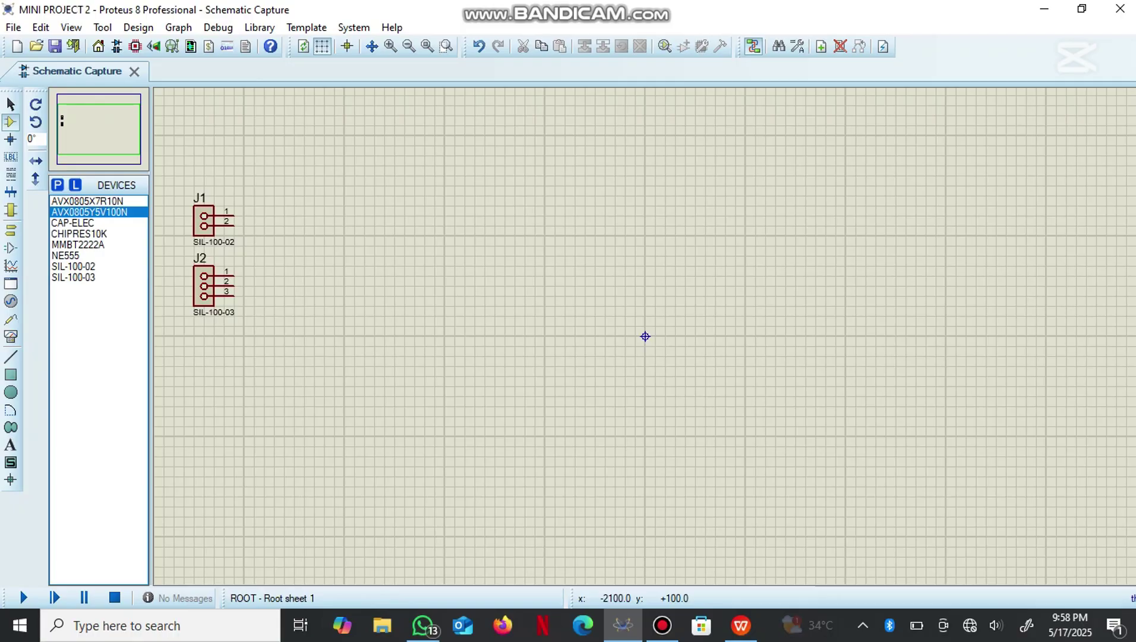
pyautogui.click(404, 326)
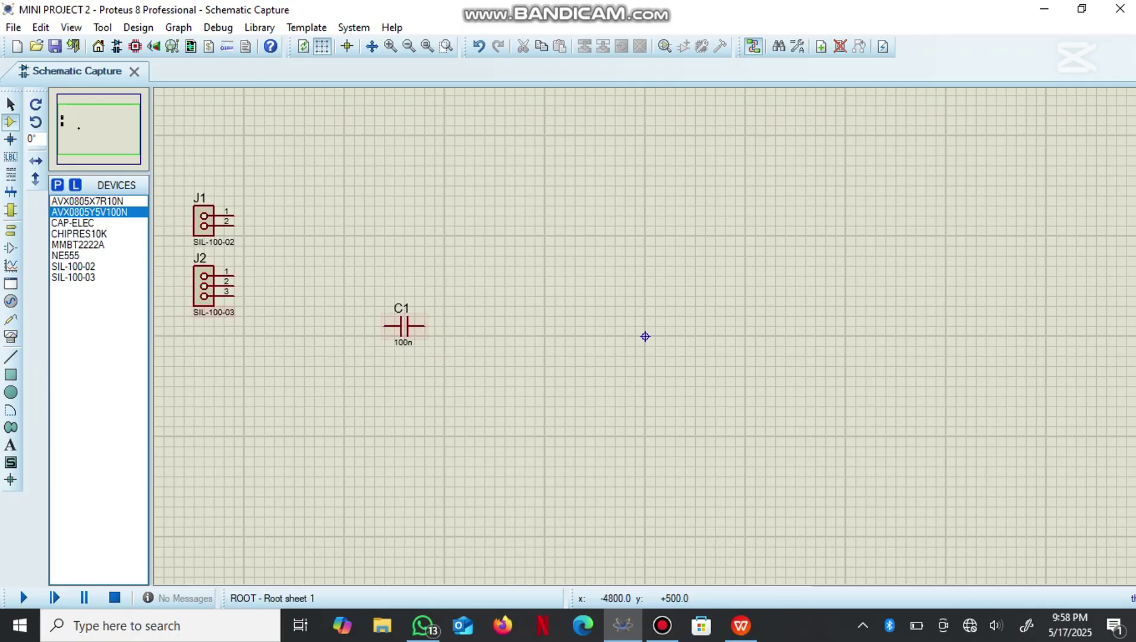
# Step: Place a CAP-ELEC electrolytic capacitor to the lower right of the 100n capacitor C1
pyautogui.click(87, 201)
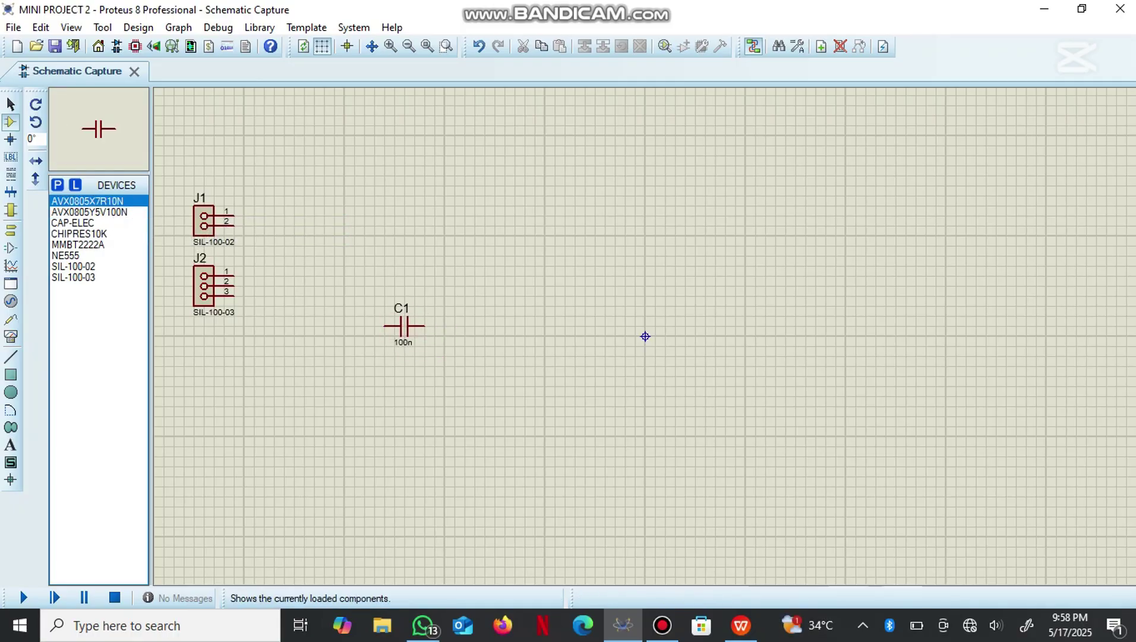
pyautogui.click(72, 223)
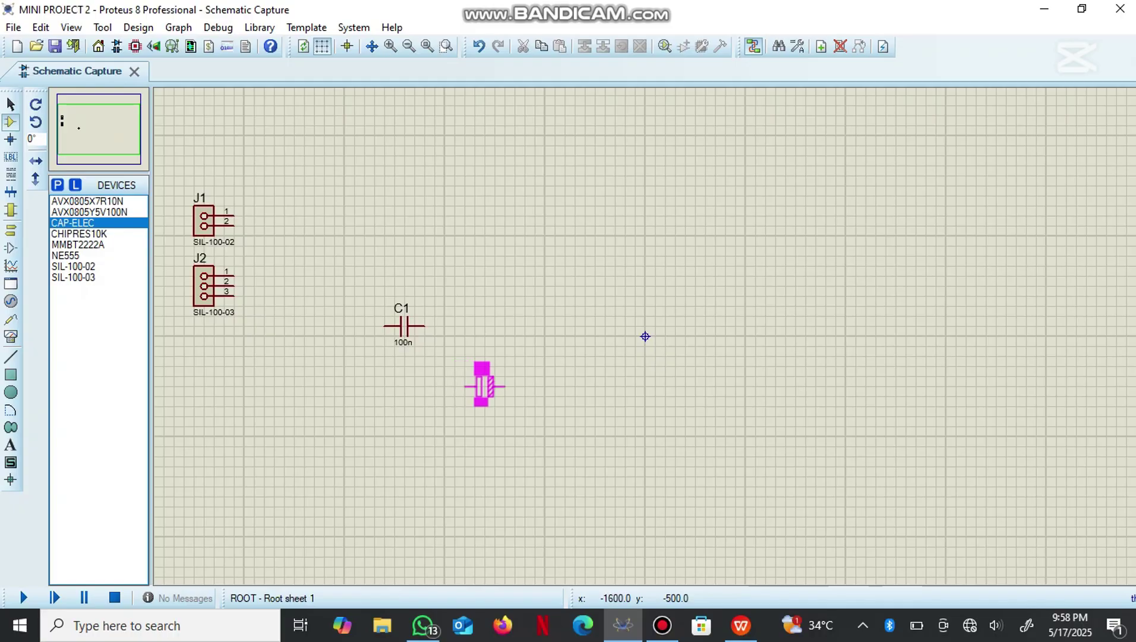
pyautogui.click(485, 385)
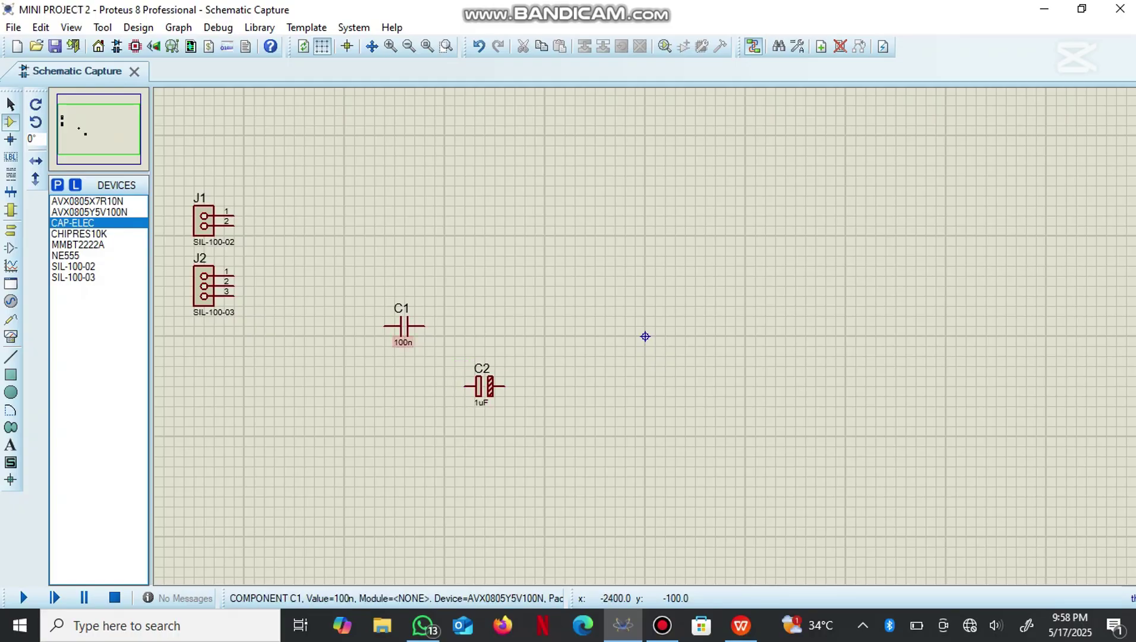
# Step: Place the NE555 timer near the centre of the sheet, to the right of the capacitors
pyautogui.press('Down')
pyautogui.press('Down')
pyautogui.press('Down')
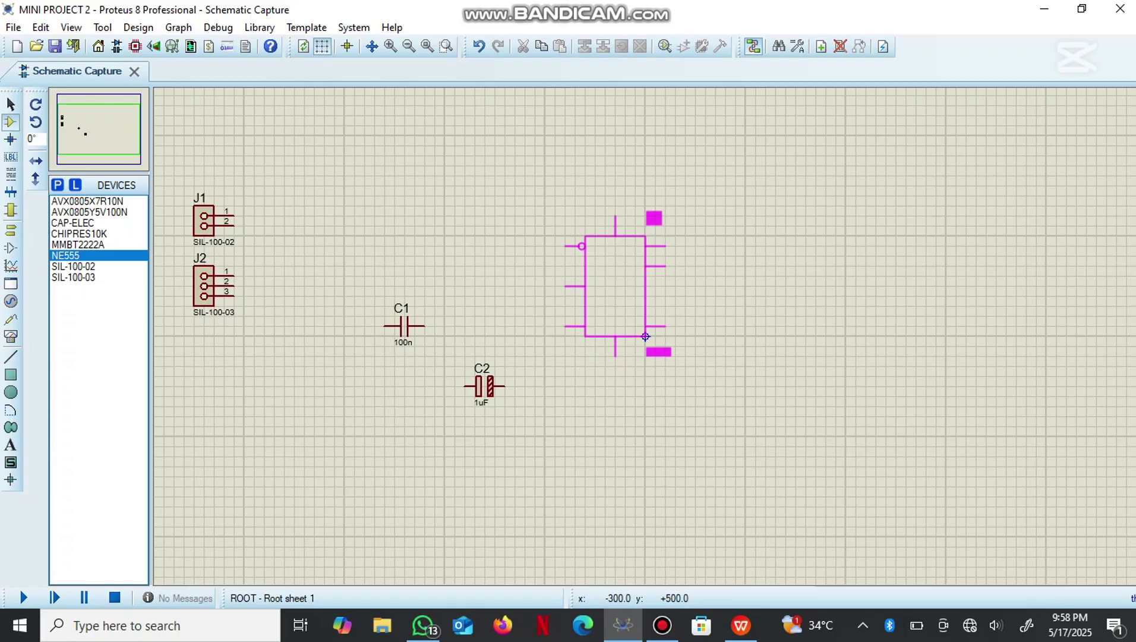
pyautogui.click(645, 336)
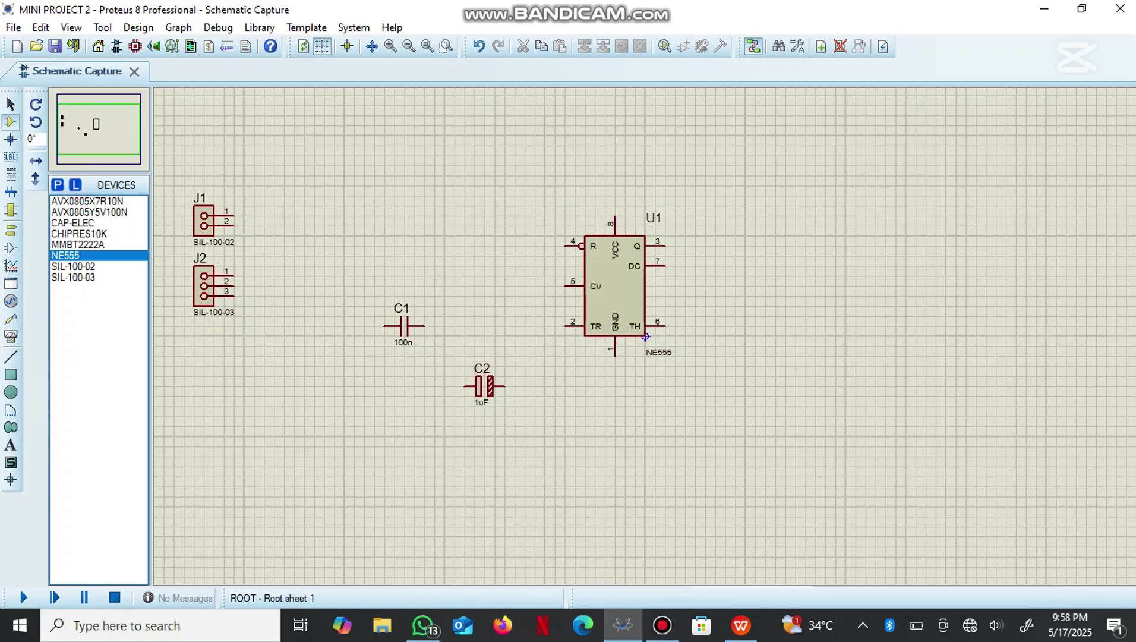
# Step: Place six CHIPRES10K resistors spread across the area to the right of the NE555 timer
pyautogui.press('Up')
pyautogui.press('Up')
pyautogui.press('Up')
pyautogui.press('Down')
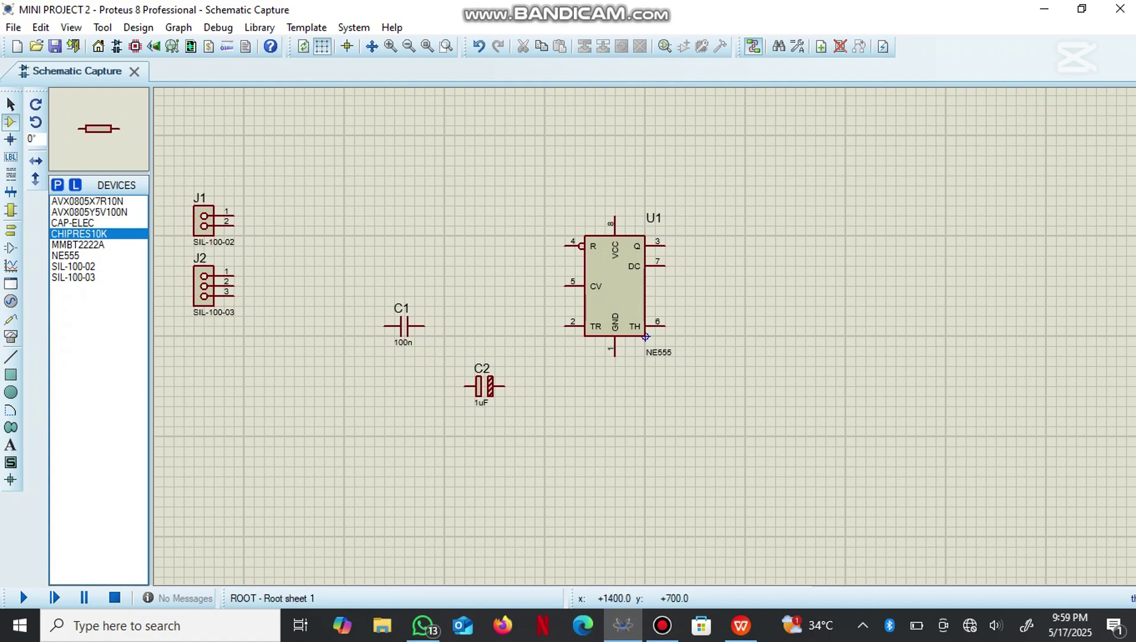
pyautogui.click(799, 245)
pyautogui.click(799, 244)
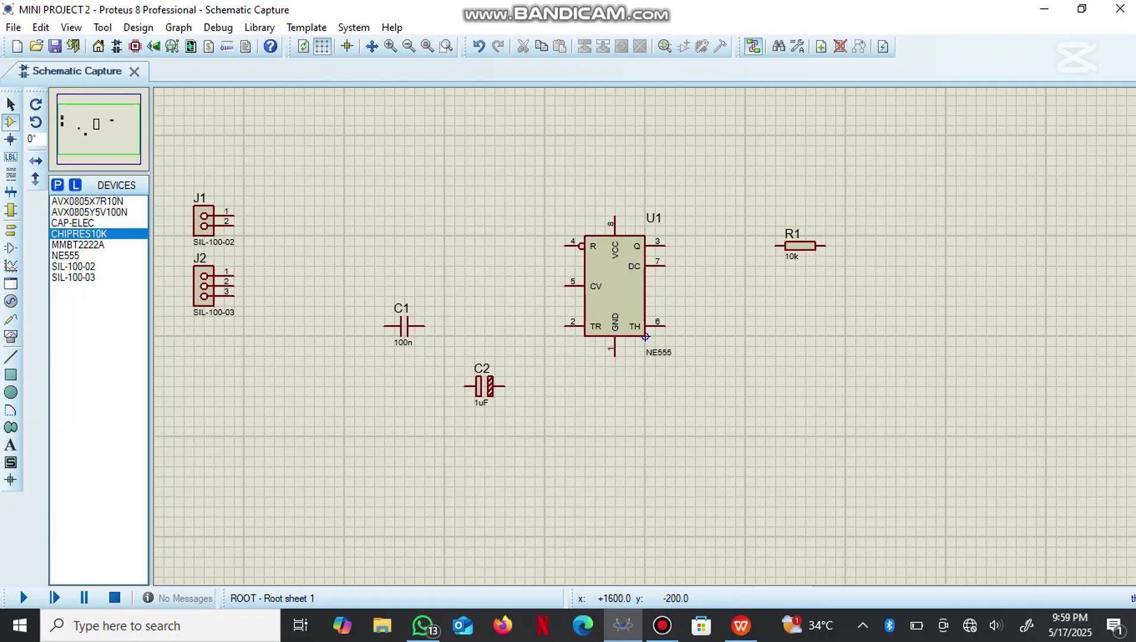
pyautogui.click(809, 356)
pyautogui.click(809, 355)
pyautogui.click(730, 295)
pyautogui.click(730, 295)
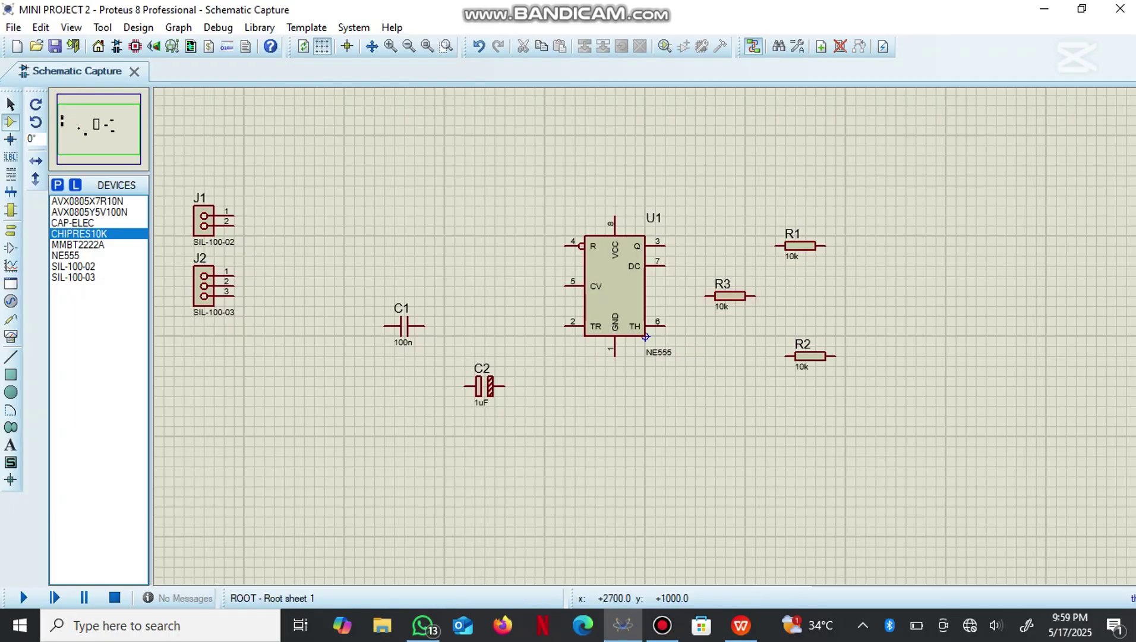
pyautogui.click(910, 245)
pyautogui.click(910, 245)
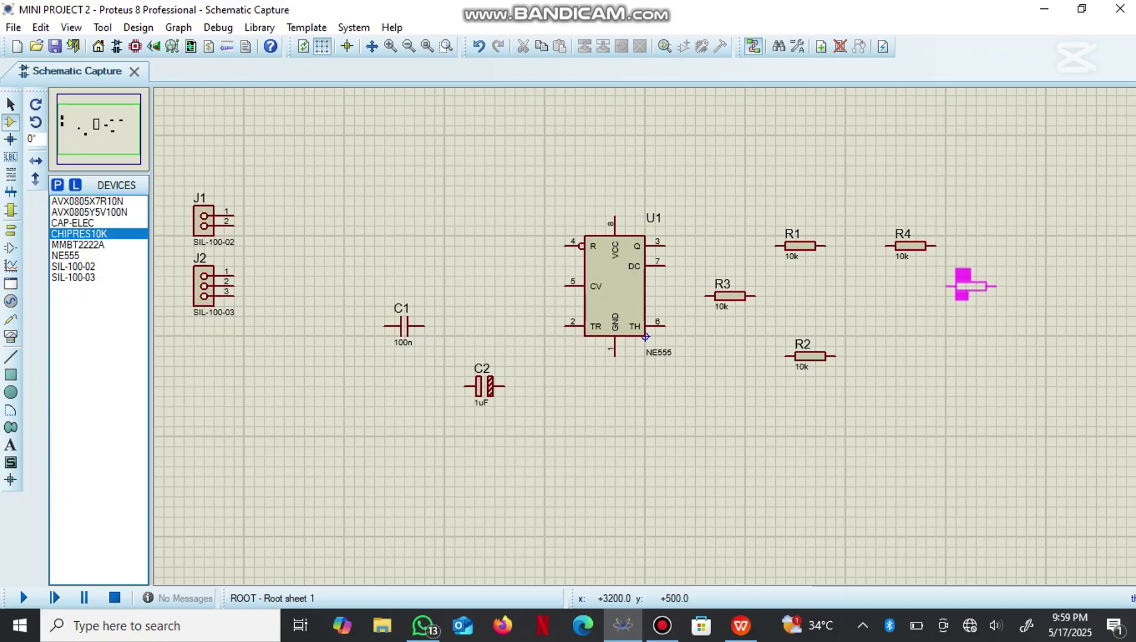
pyautogui.click(970, 286)
pyautogui.click(961, 206)
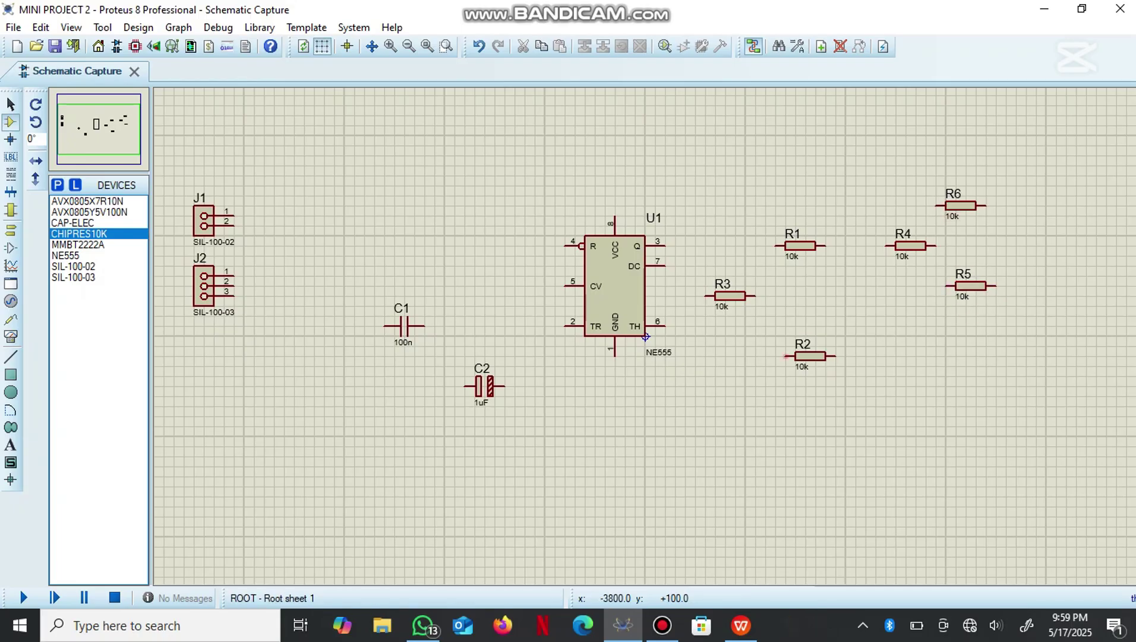
# Step: Place the 10n capacitor AVX0805X7R10N to the lower right of resistor R5
pyautogui.click(89, 213)
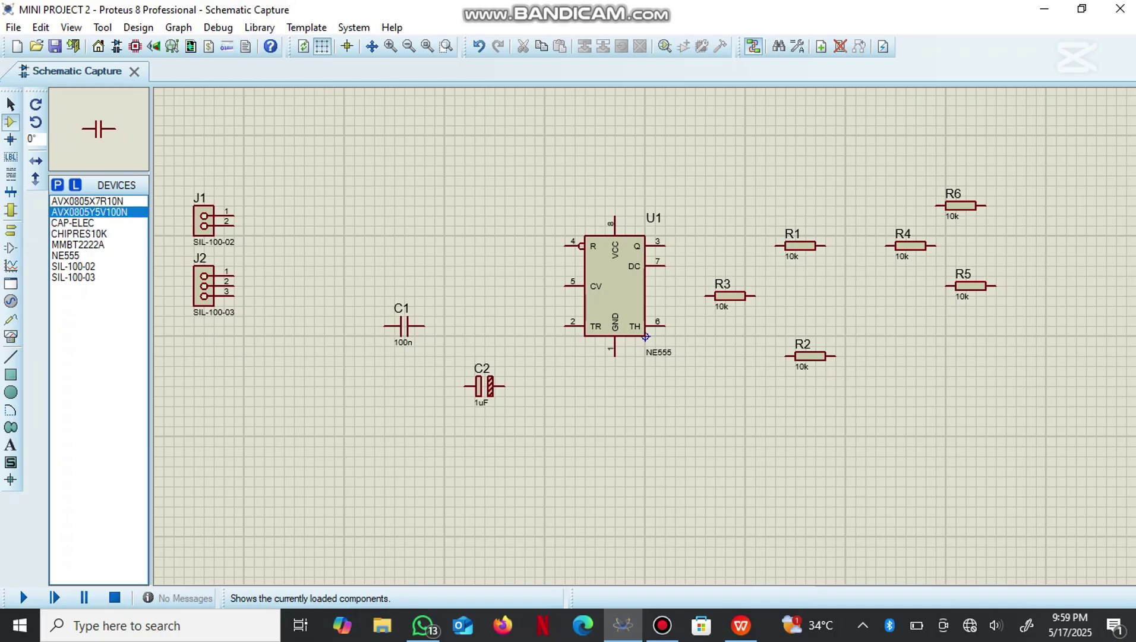
pyautogui.click(88, 201)
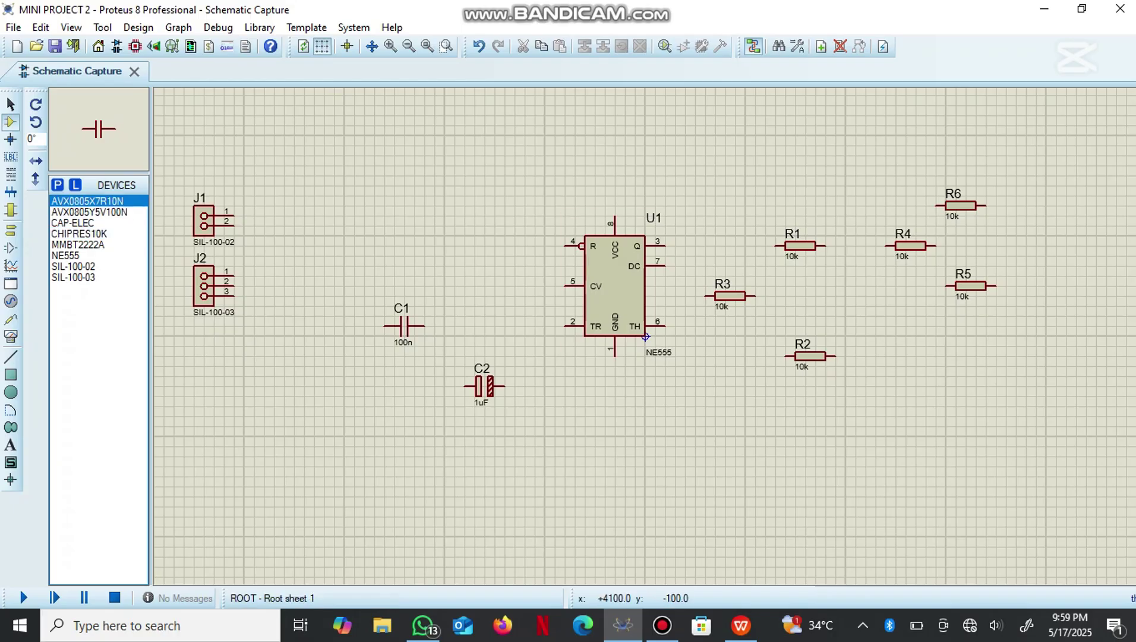
pyautogui.click(1033, 366)
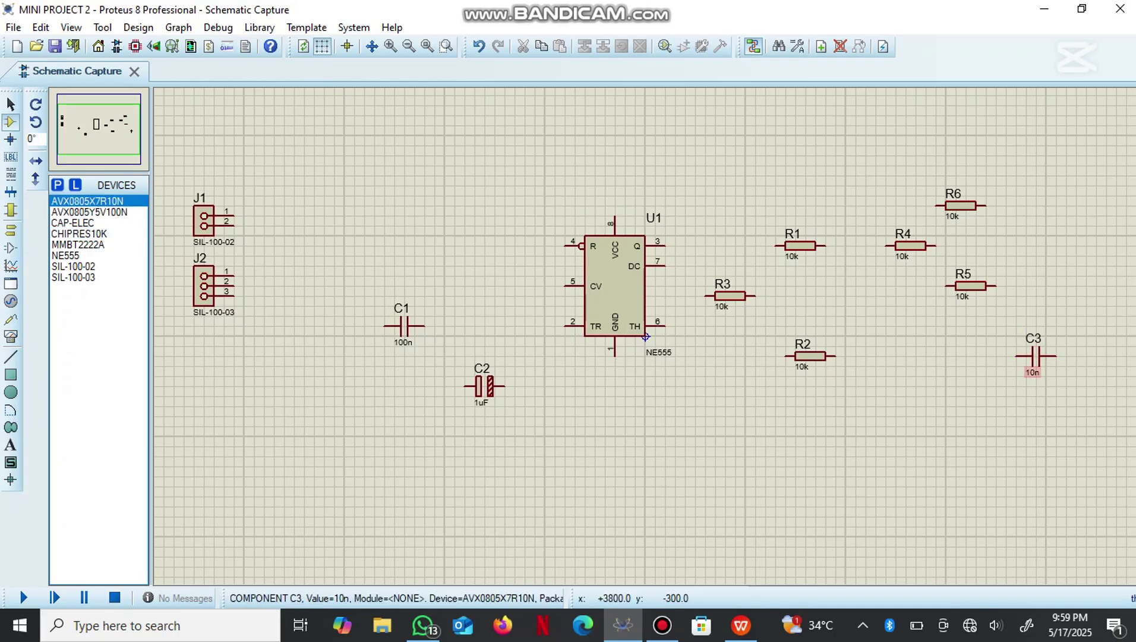
# Step: Place a second SIL-100-02 header to the right of the resistors, above the 10n capacitor C3
pyautogui.click(79, 234)
pyautogui.click(68, 255)
pyautogui.click(73, 267)
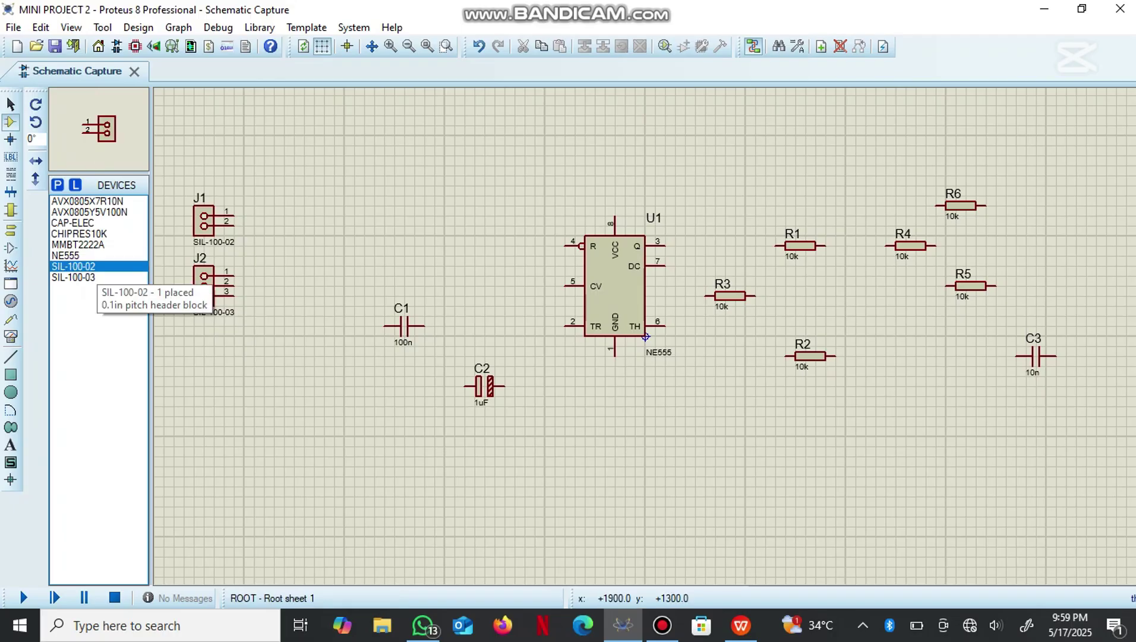
pyautogui.click(1061, 269)
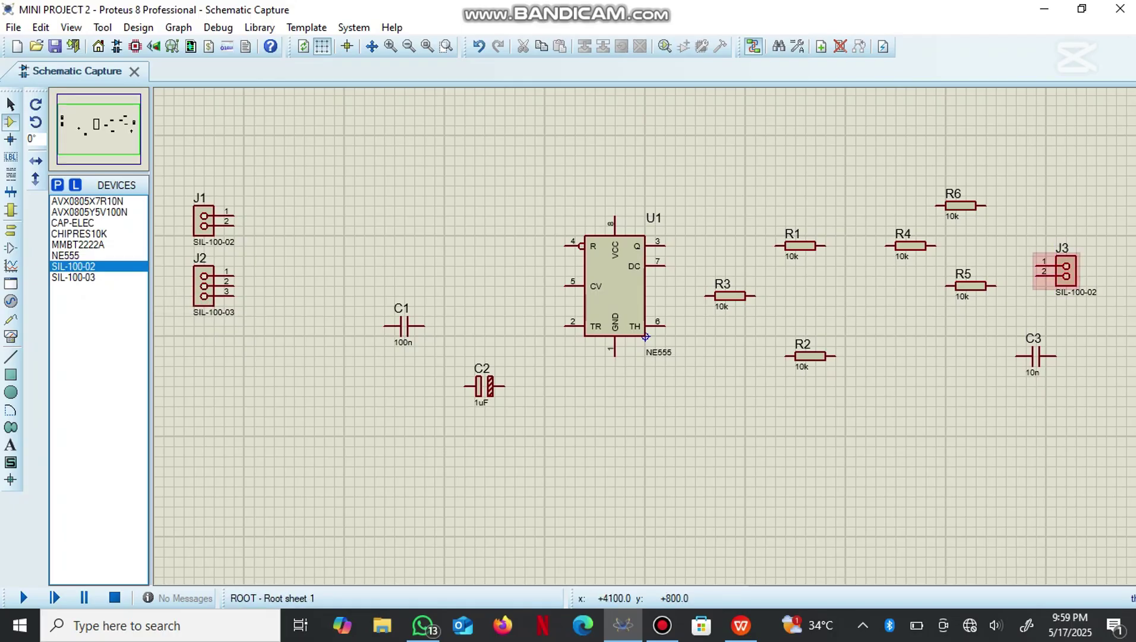
# Step: Place the MMBT2222A transistor below resistor R4, between R3 and R5
pyautogui.click(11, 209)
pyautogui.click(11, 230)
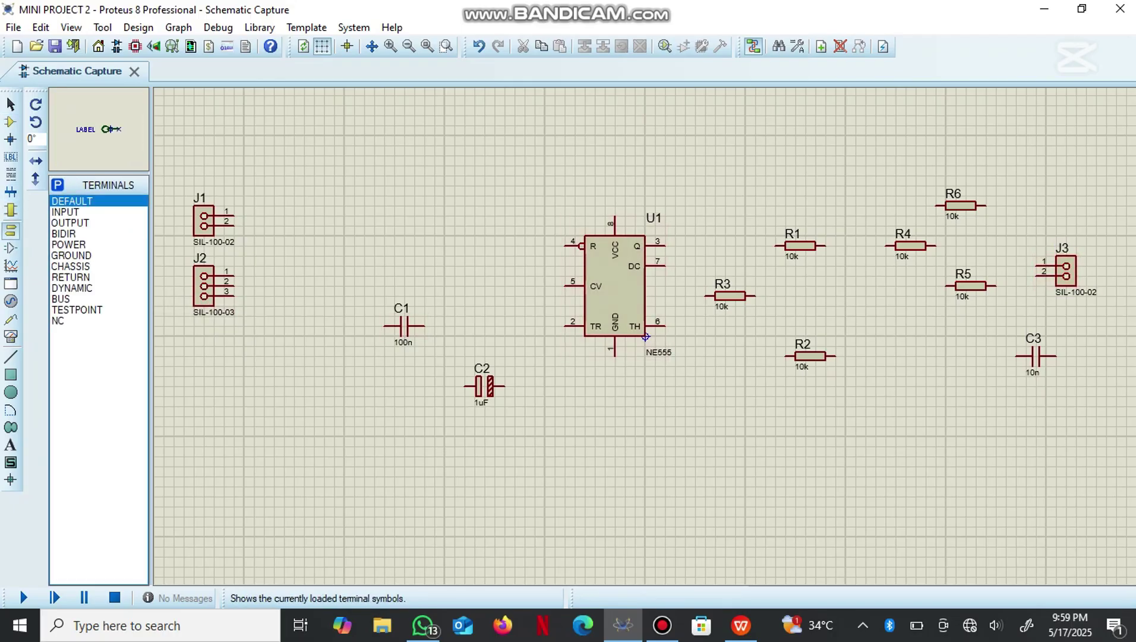
pyautogui.click(11, 104)
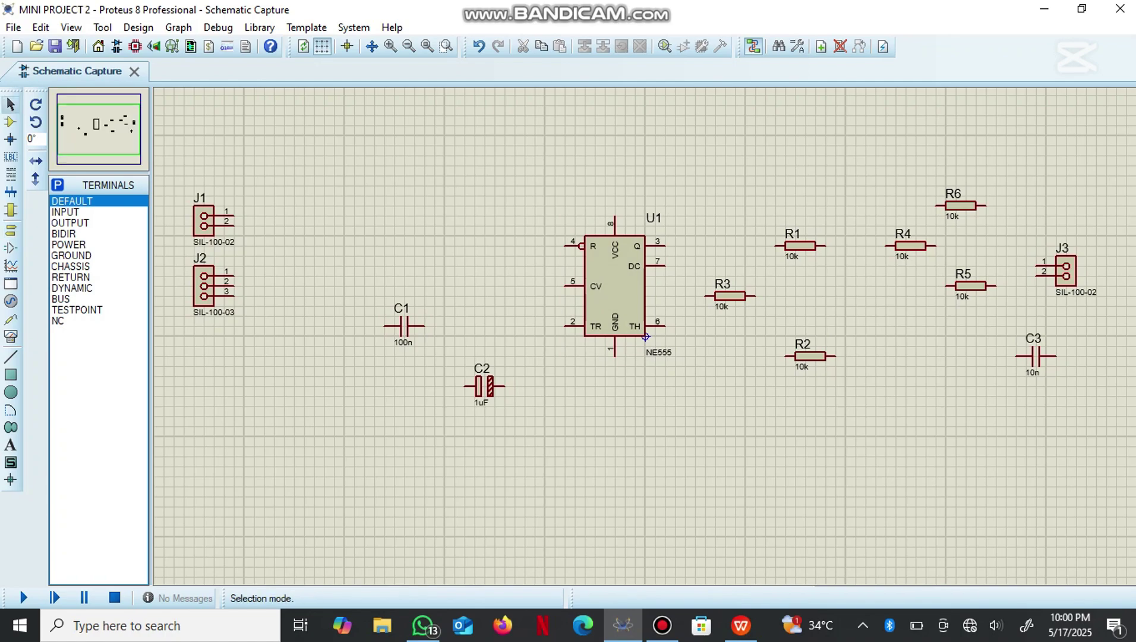
pyautogui.click(11, 122)
pyautogui.click(77, 244)
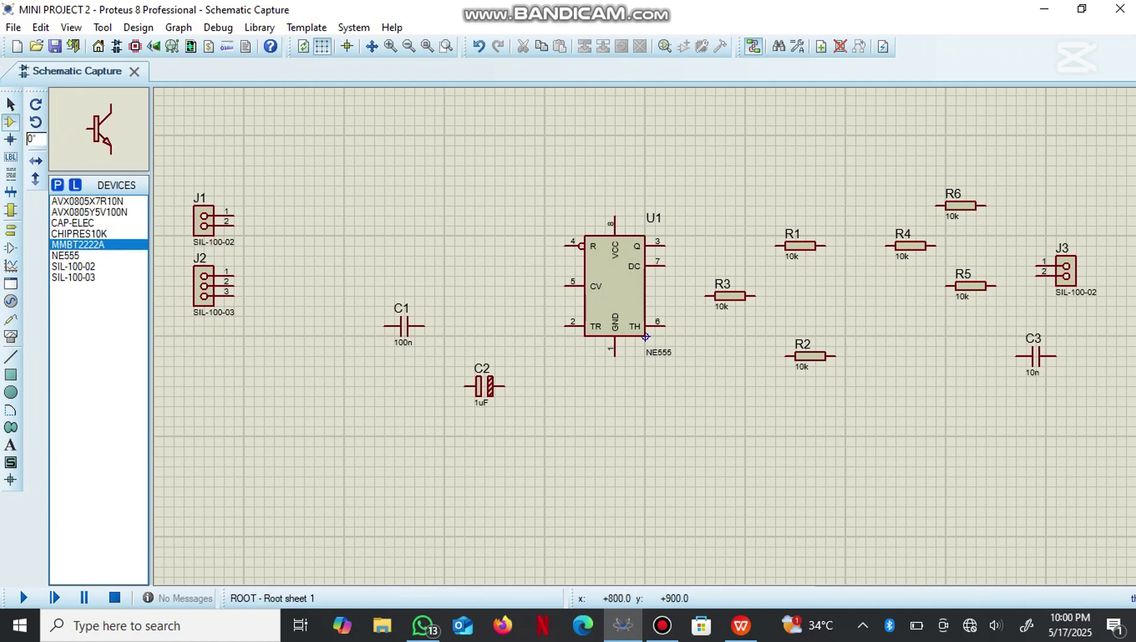
pyautogui.click(874, 295)
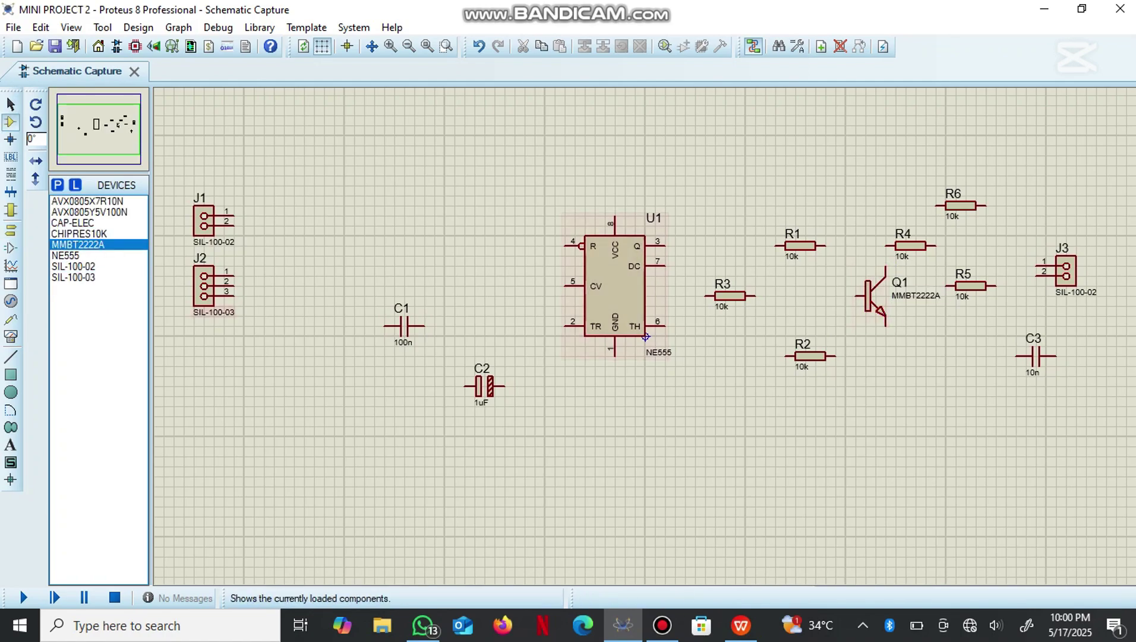
# Step: Place a ground terminal below the NE555 timer and a power terminal above it
pyautogui.click(10, 229)
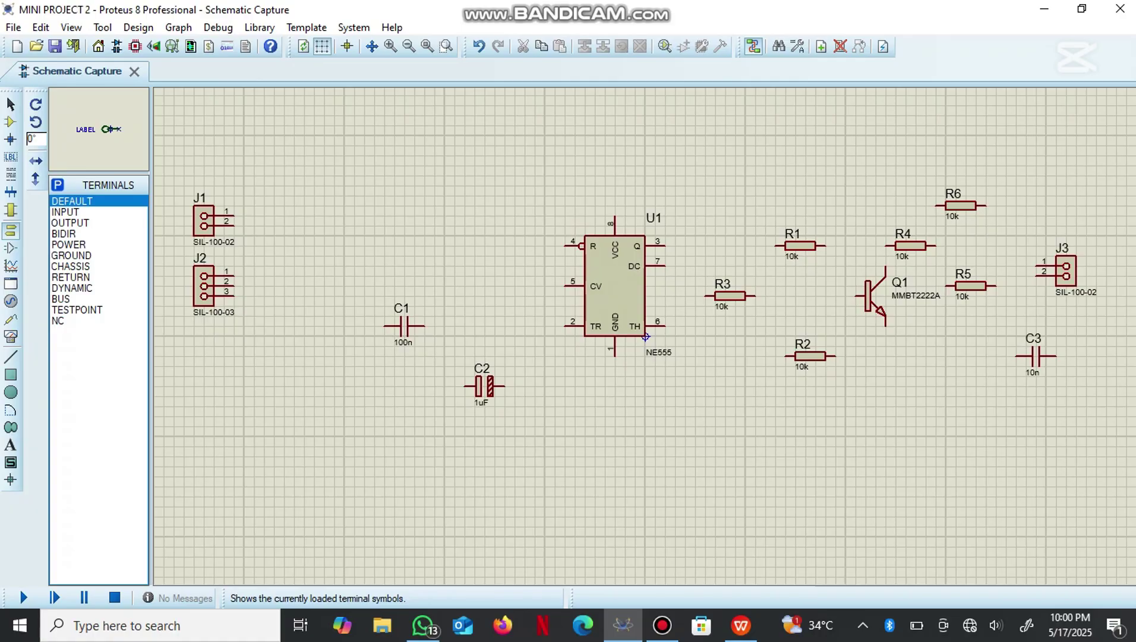
pyautogui.click(71, 255)
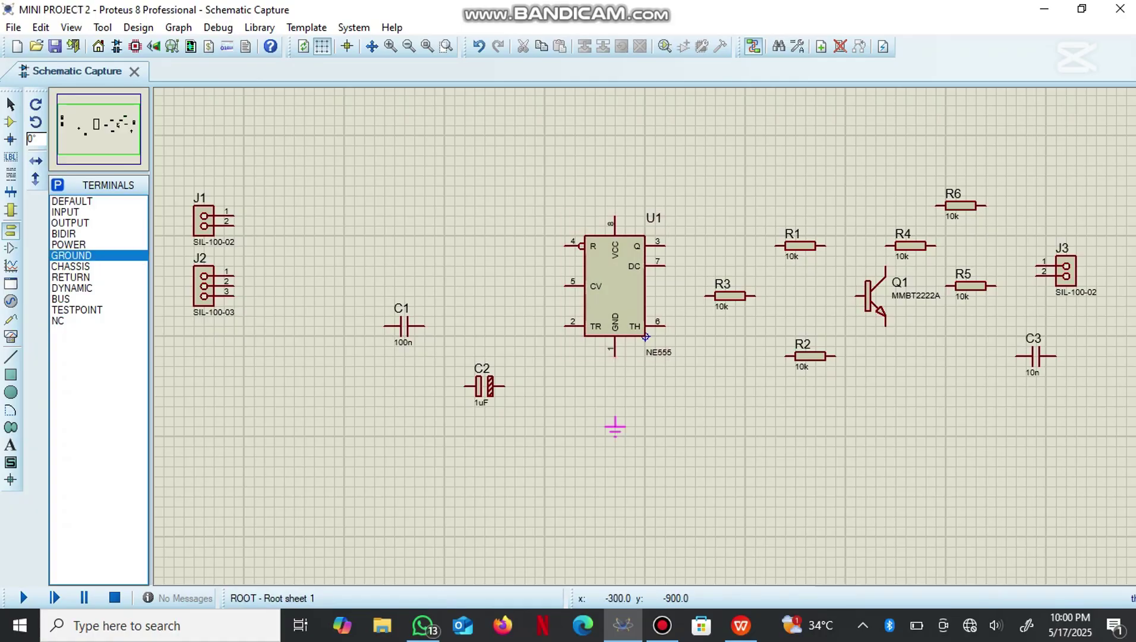
pyautogui.click(615, 426)
pyautogui.click(69, 222)
pyautogui.click(68, 244)
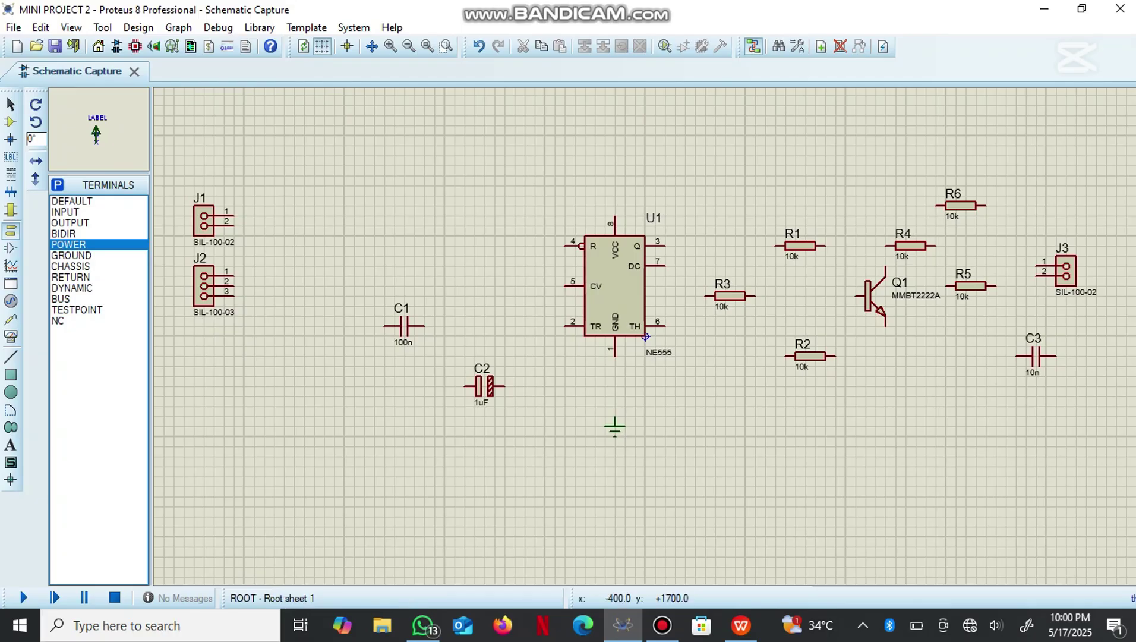
pyautogui.click(605, 166)
pyautogui.click(615, 166)
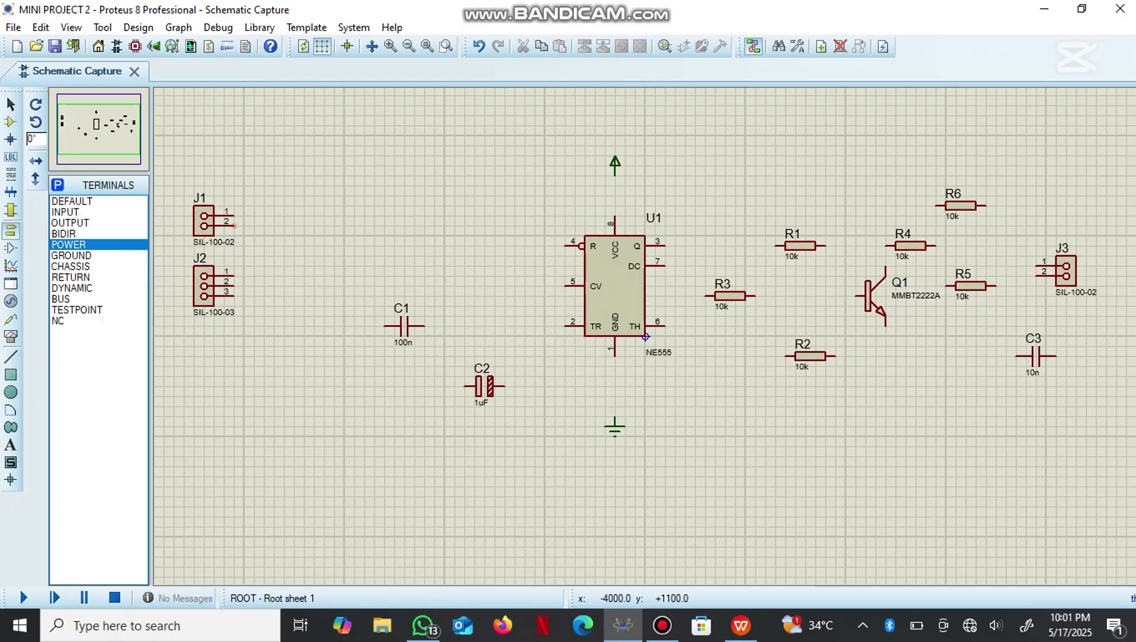
# Step: Wire pin 1 of header J1 to pin 1 of header J2, routing around their right side
pyautogui.click(234, 215)
pyautogui.click(274, 215)
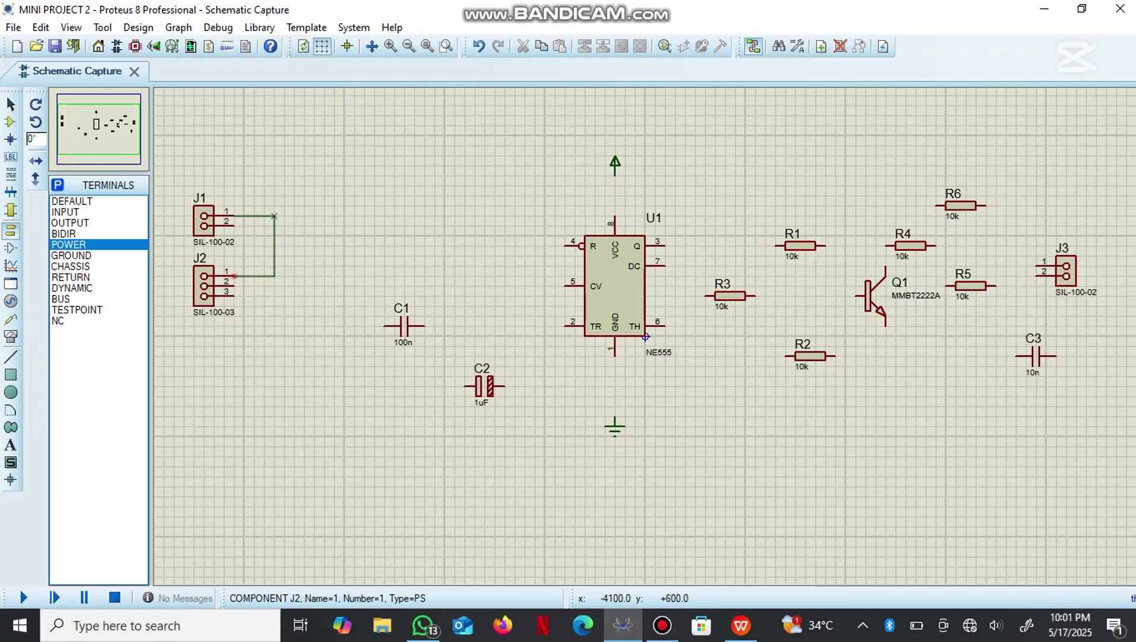
pyautogui.click(234, 275)
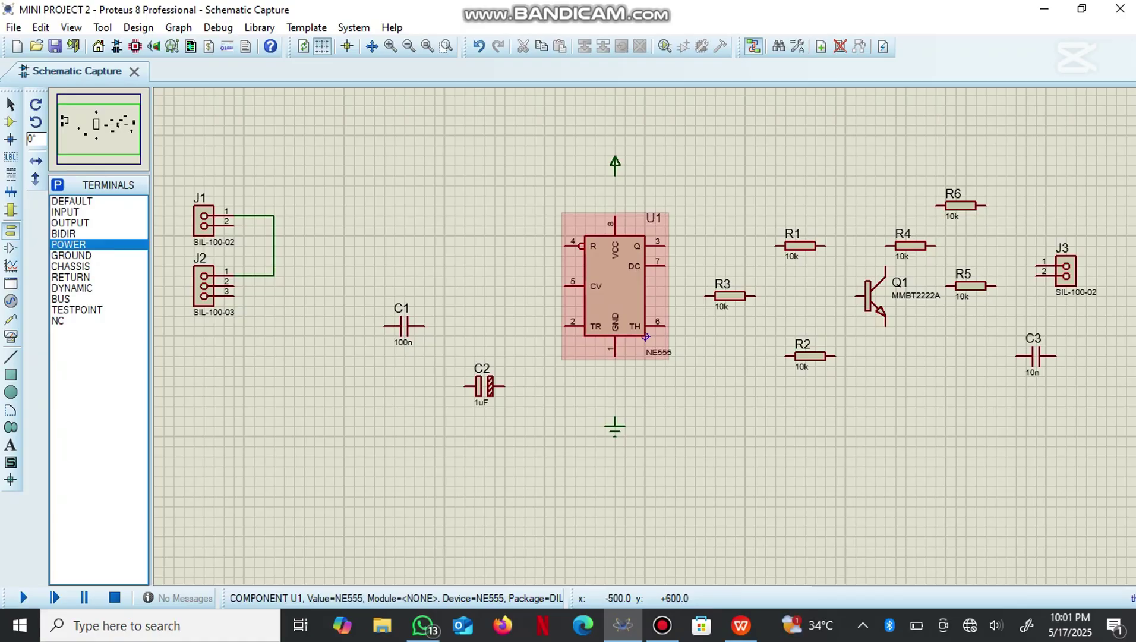
# Step: Move the NE555 timer slightly down and left, and wire its VCC pin to the J1–J2 pin 1 wire
pyautogui.moveTo(646, 337)
pyautogui.mouseDown()
pyautogui.moveTo(626, 367)
pyautogui.moveTo(595, 347)
pyautogui.moveTo(645, 346)
pyautogui.mouseUp()
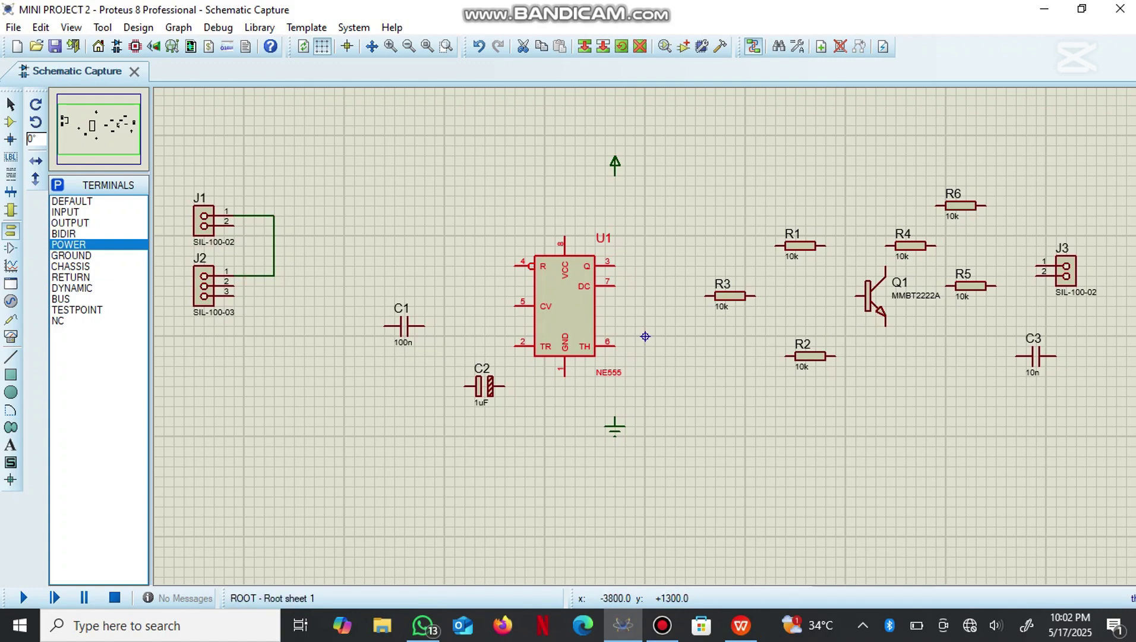
pyautogui.click(274, 216)
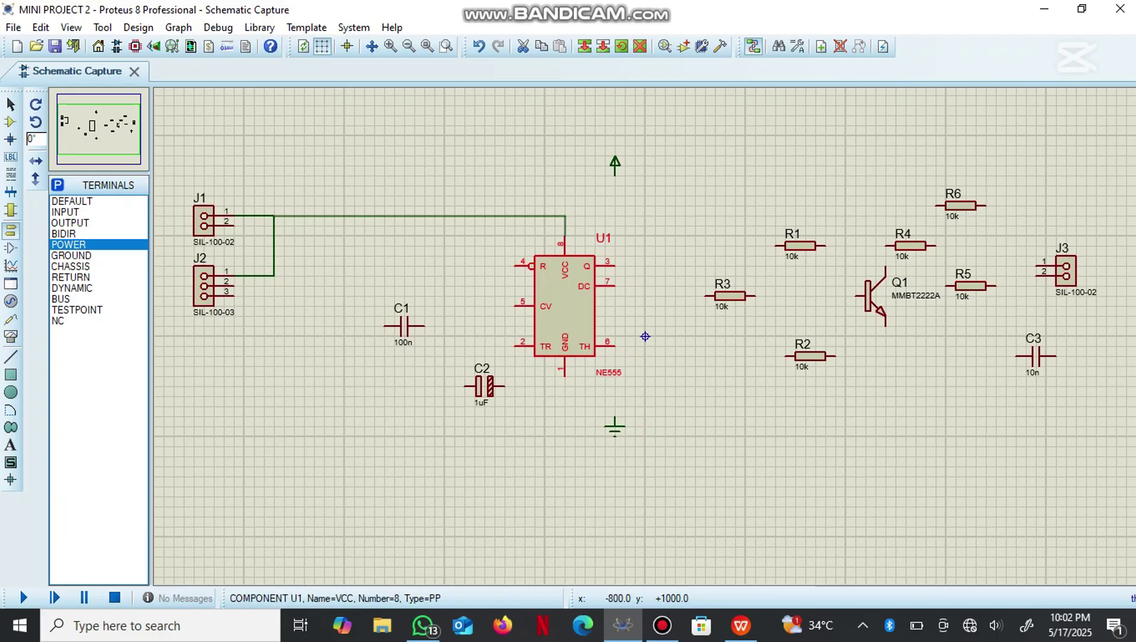
pyautogui.click(565, 236)
# Step: Move the power terminal directly above the NE555's VCC pin and wire it to the supply line
pyautogui.click(615, 164)
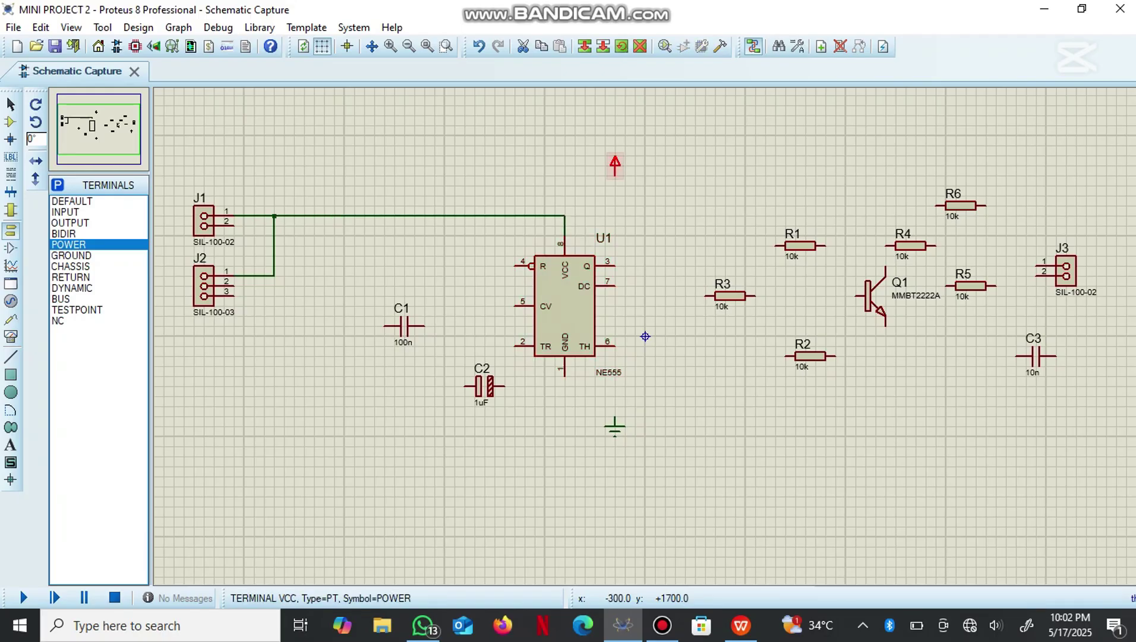
pyautogui.click(564, 164)
pyautogui.click(564, 176)
pyautogui.click(564, 216)
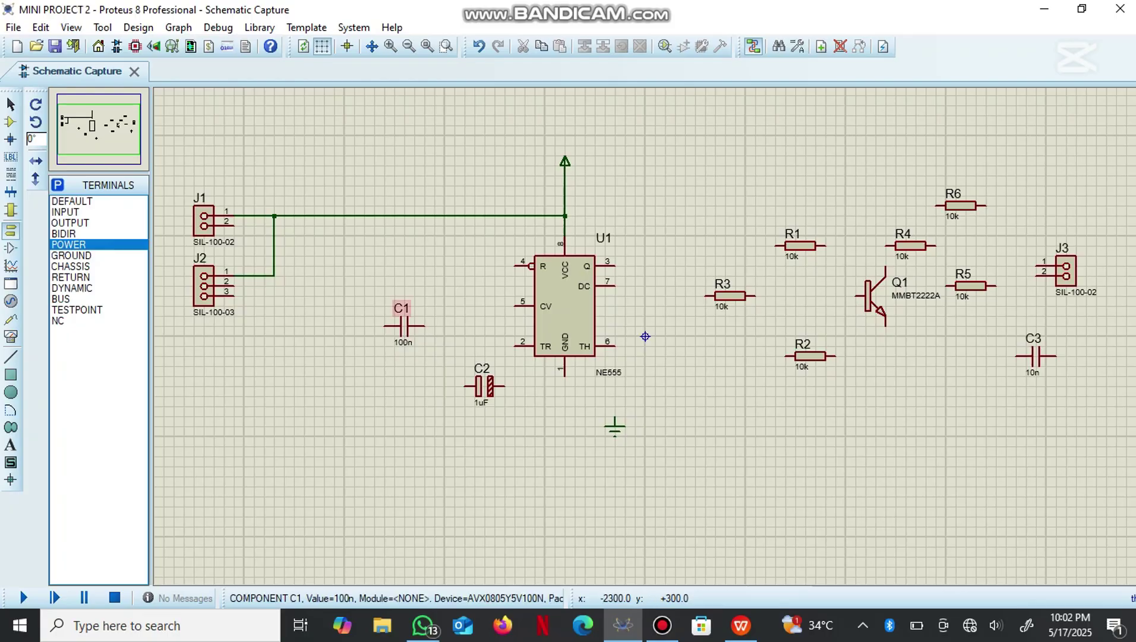
# Step: Wire J2 pin 2 to the NE555's reset pin R, and connect J1 pin 2 to that wire
pyautogui.click(235, 286)
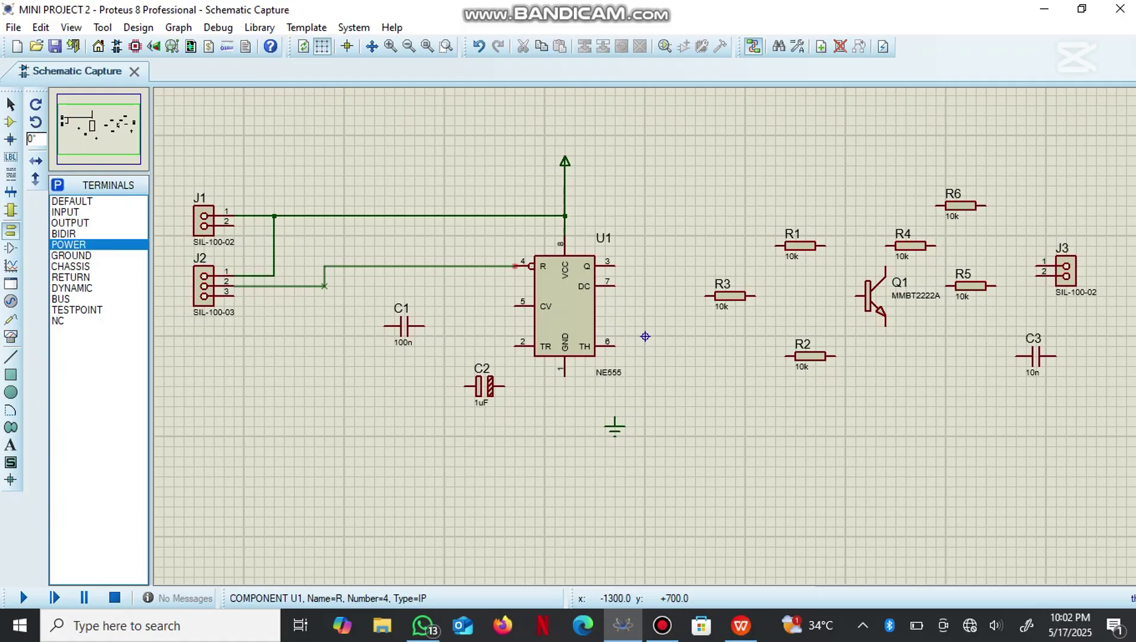
pyautogui.click(514, 266)
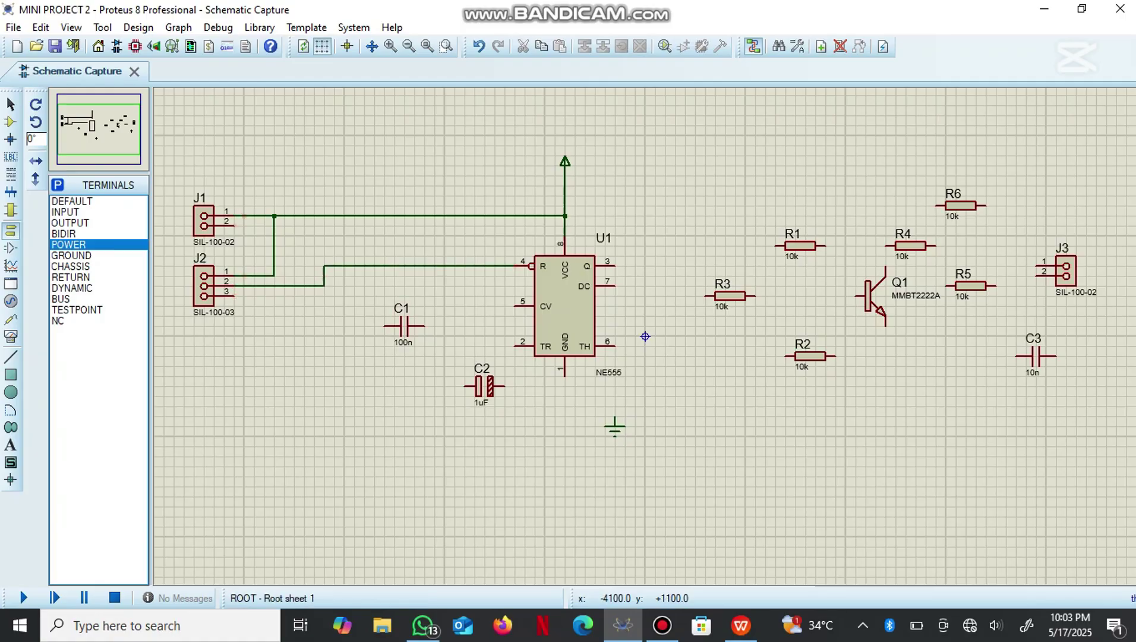
pyautogui.click(233, 225)
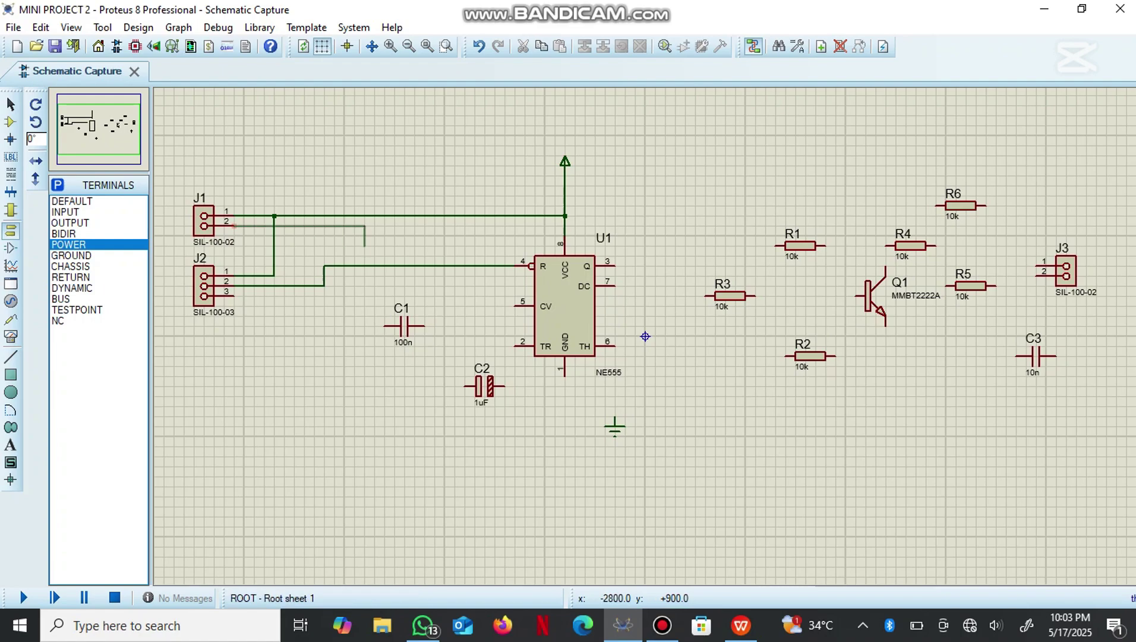
pyautogui.click(355, 266)
# Step: Shift capacitor C1 slightly left and wire its left end to the junction of J1 pin 2 and the reset wire
pyautogui.click(403, 326)
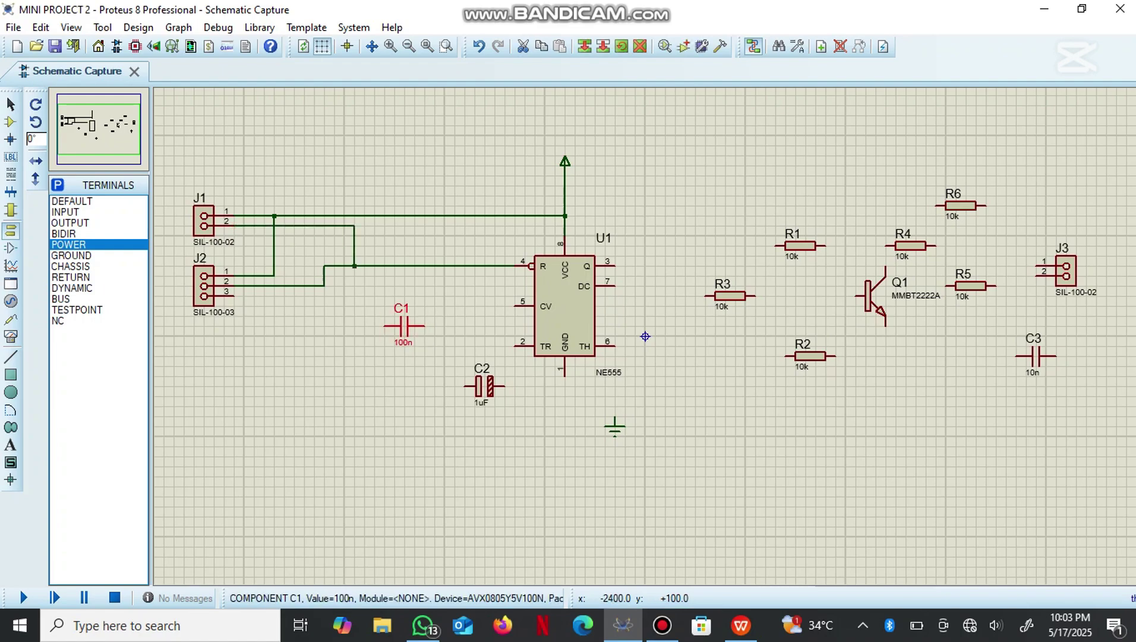
pyautogui.moveTo(414, 325); pyautogui.dragTo(404, 326)
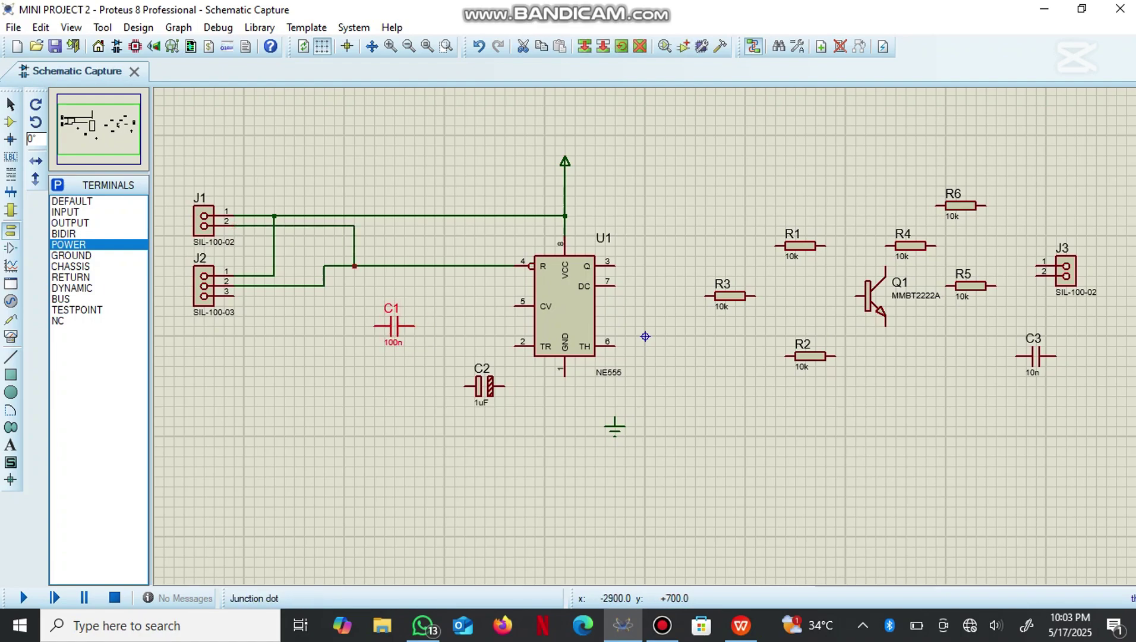
pyautogui.click(355, 266)
pyautogui.click(375, 326)
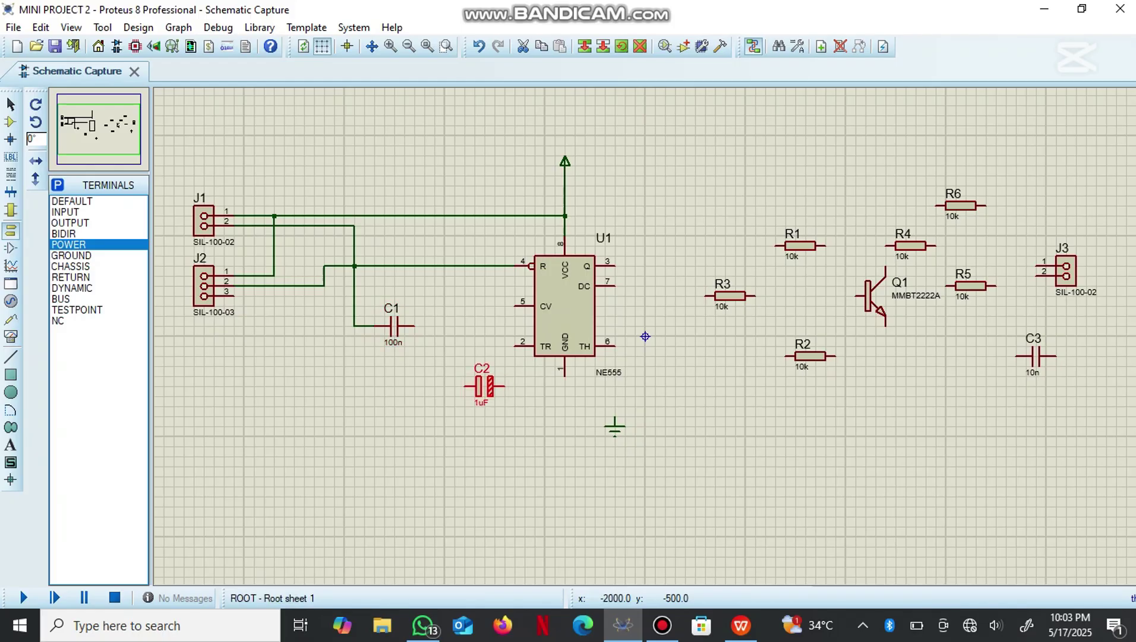
# Step: Reposition C1 level with the CV pin and C2 level with the TR pin, and wire C2's left end to C1's line
pyautogui.moveTo(475, 385); pyautogui.dragTo(385, 308)
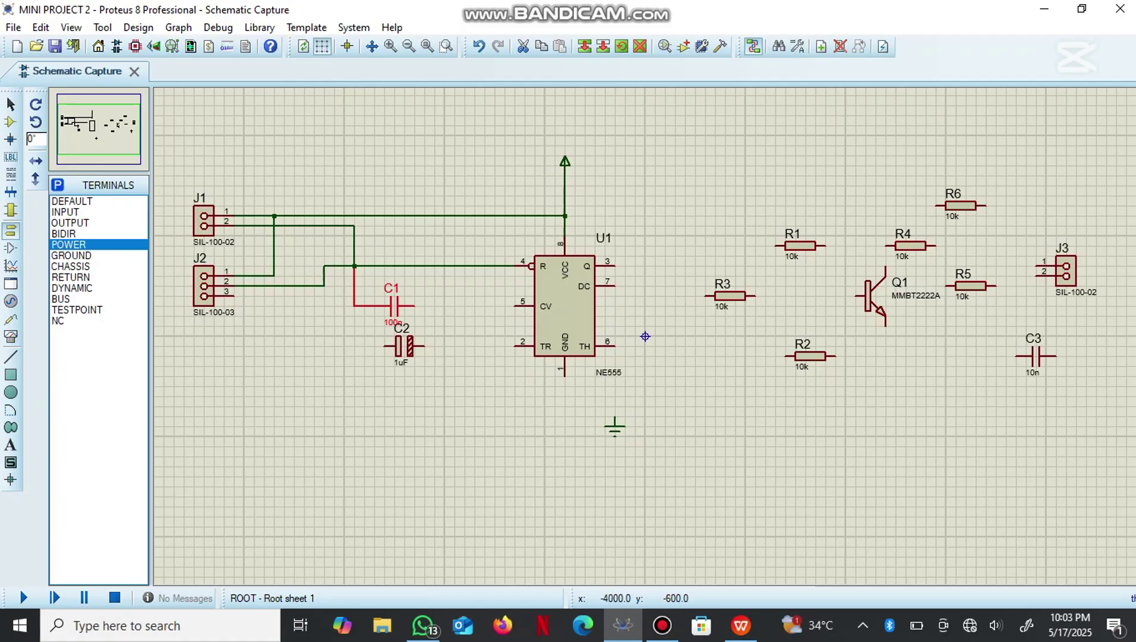
pyautogui.click(402, 346)
pyautogui.moveTo(404, 346); pyautogui.dragTo(434, 346)
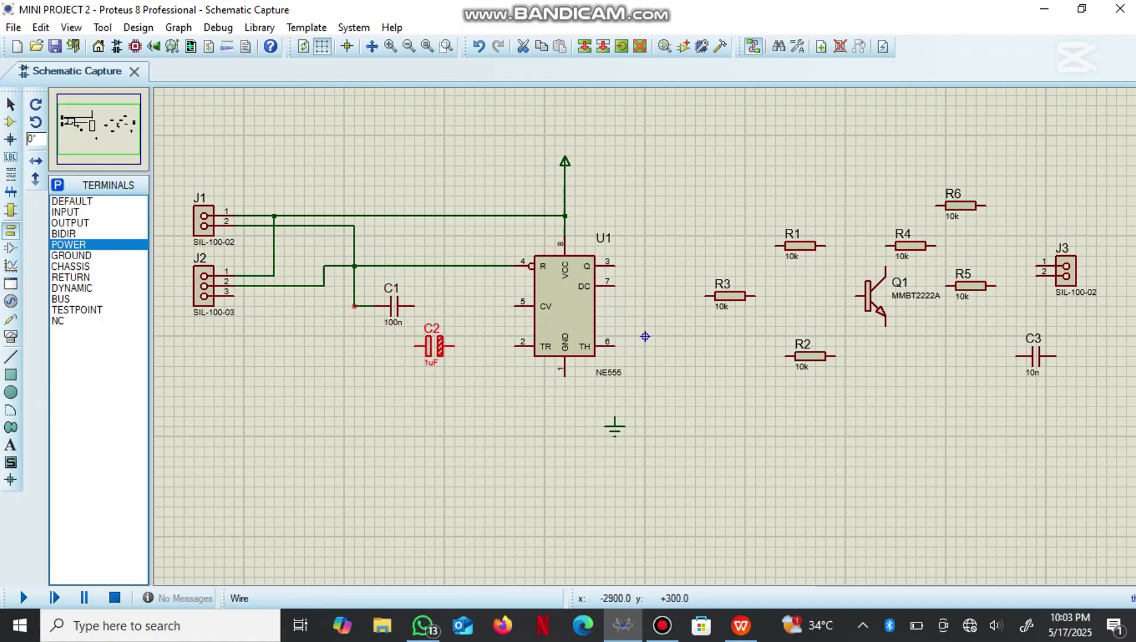
pyautogui.click(354, 306)
pyautogui.click(415, 346)
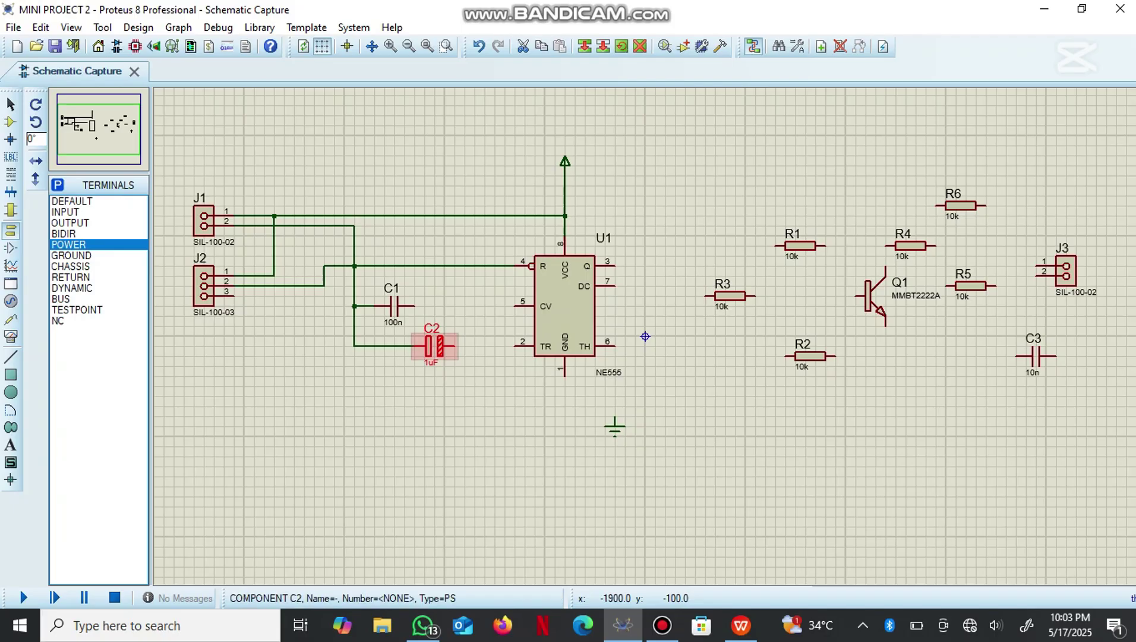
# Step: Wire C2's right end to the NE555's TR pin and C1's right end to its CV pin
pyautogui.click(453, 346)
pyautogui.click(516, 346)
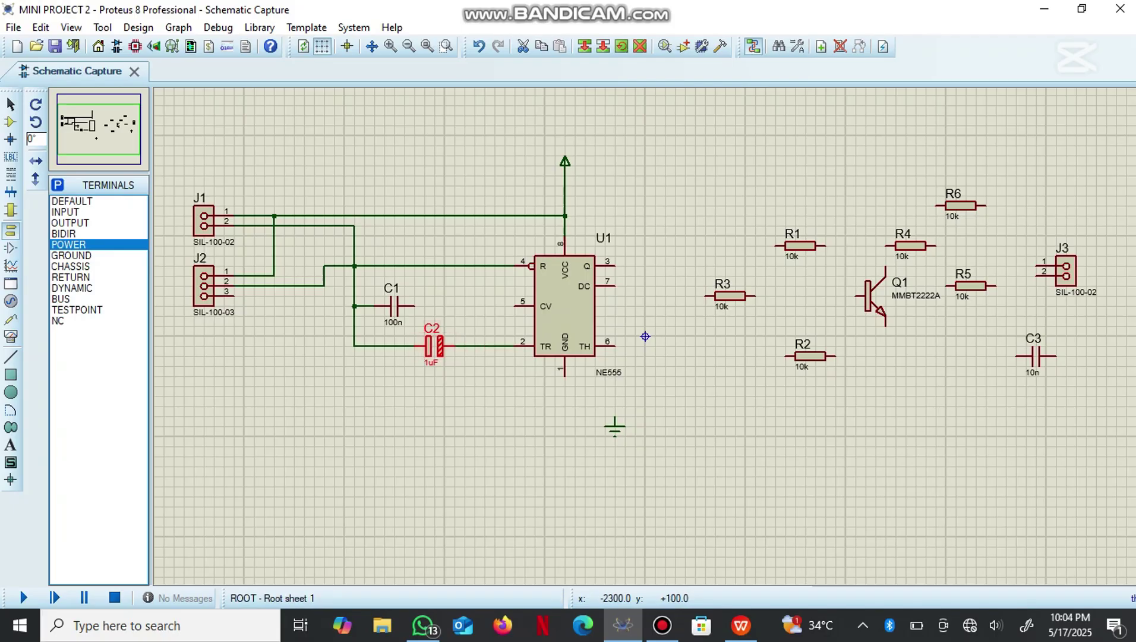
pyautogui.click(414, 306)
pyautogui.click(516, 306)
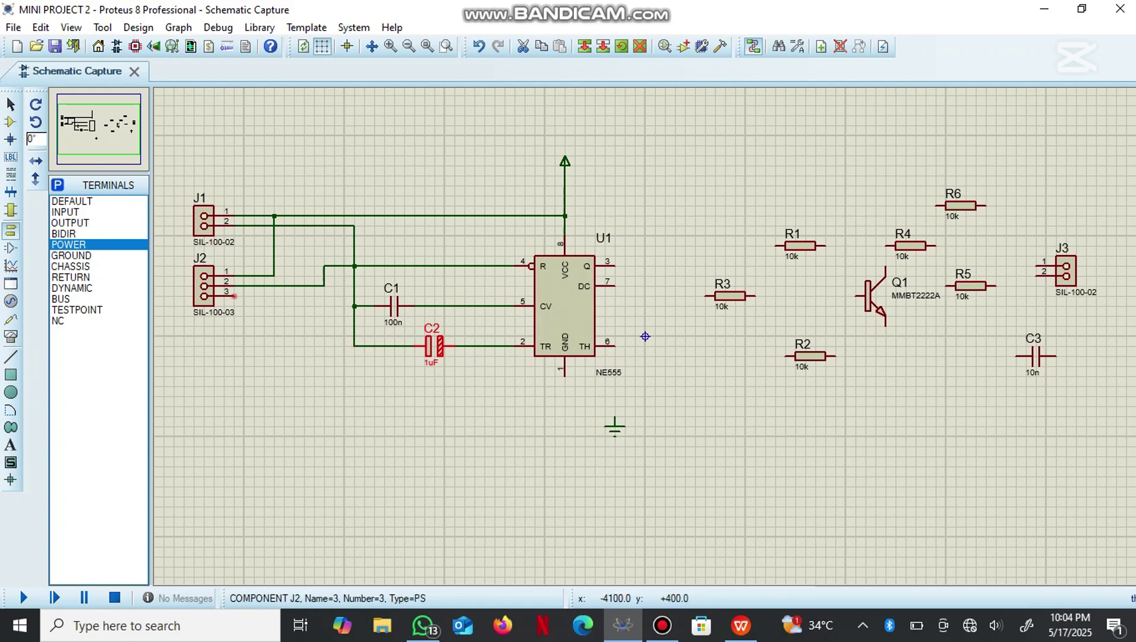
# Step: Wire J2 pin 3, the ground terminal moved beneath the NE555, and the capacitors' common line to the GND pin
pyautogui.click(233, 295)
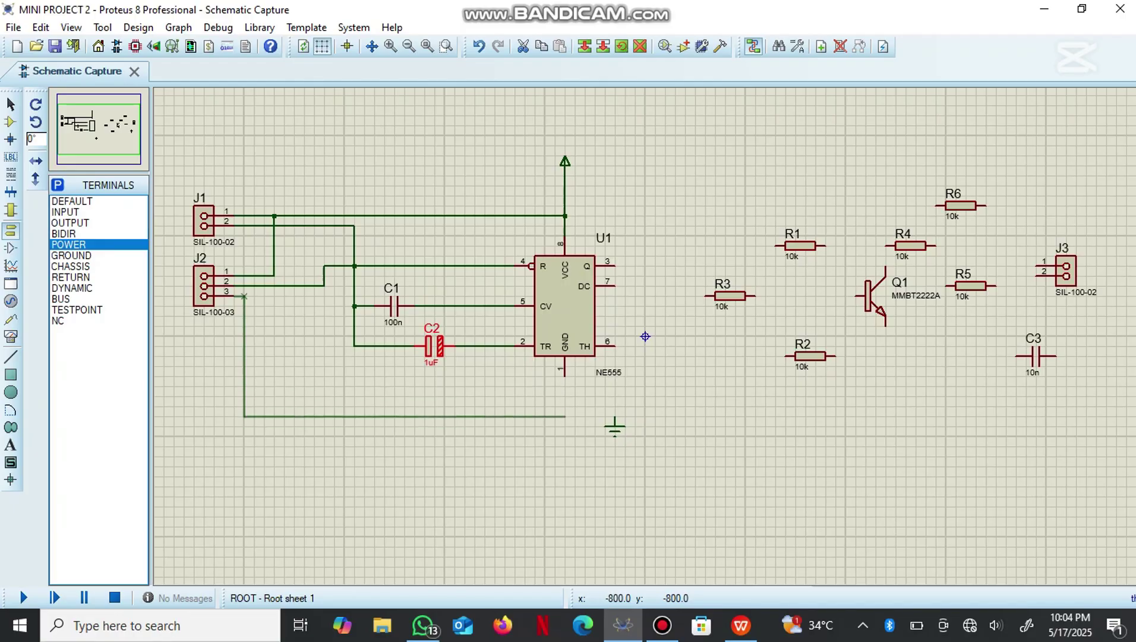
pyautogui.click(564, 375)
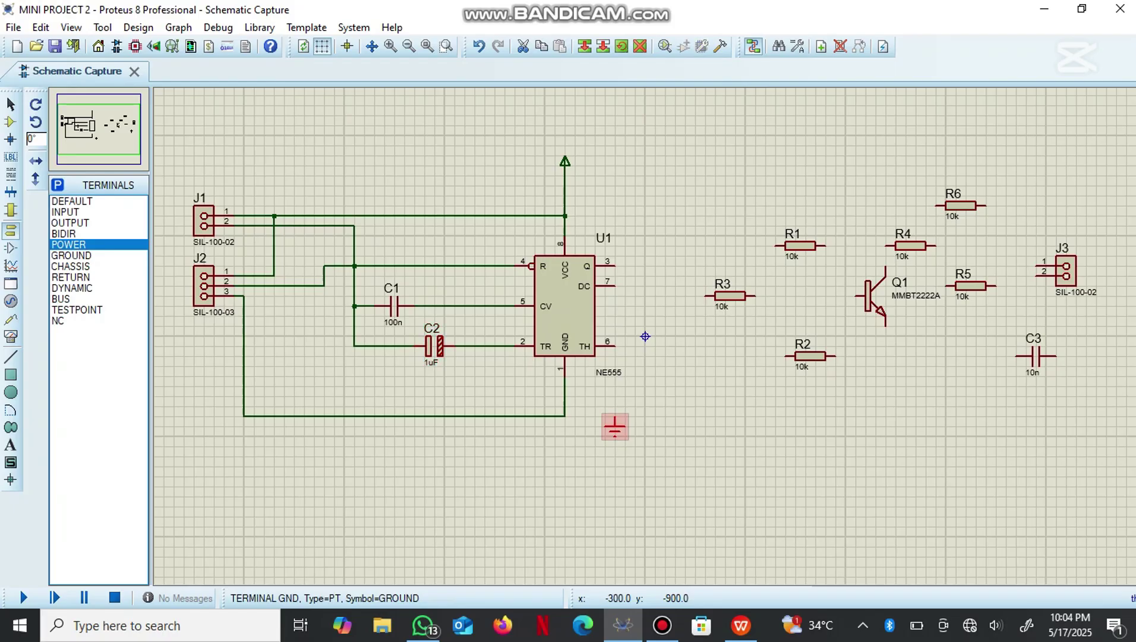
pyautogui.moveTo(615, 426); pyautogui.dragTo(564, 440)
pyautogui.click(564, 435)
pyautogui.click(565, 416)
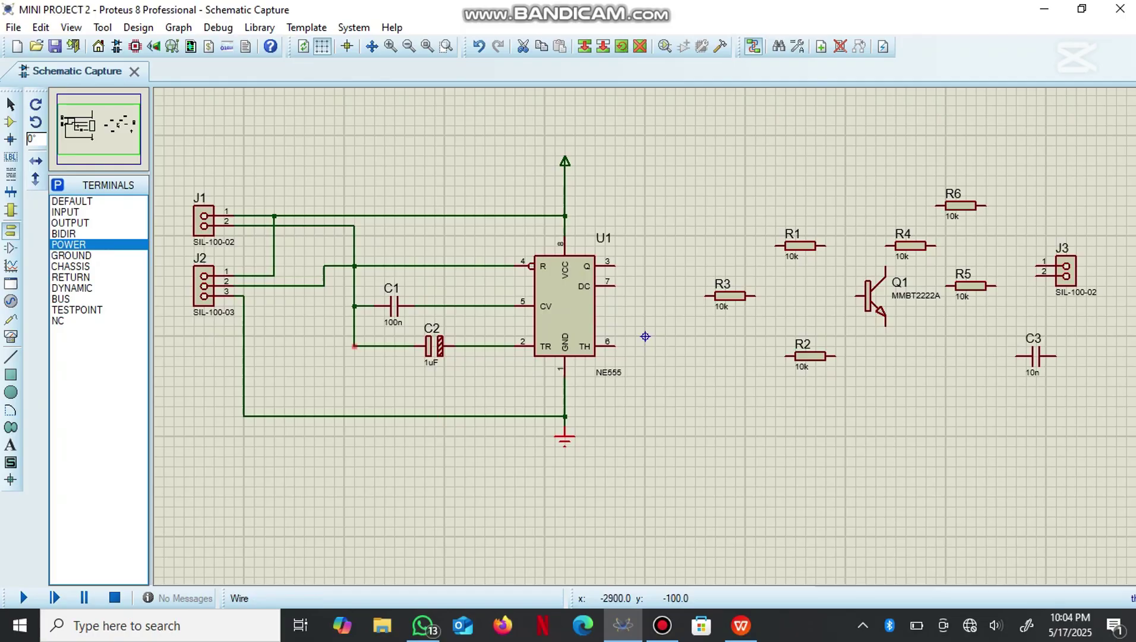
pyautogui.click(354, 346)
pyautogui.click(354, 416)
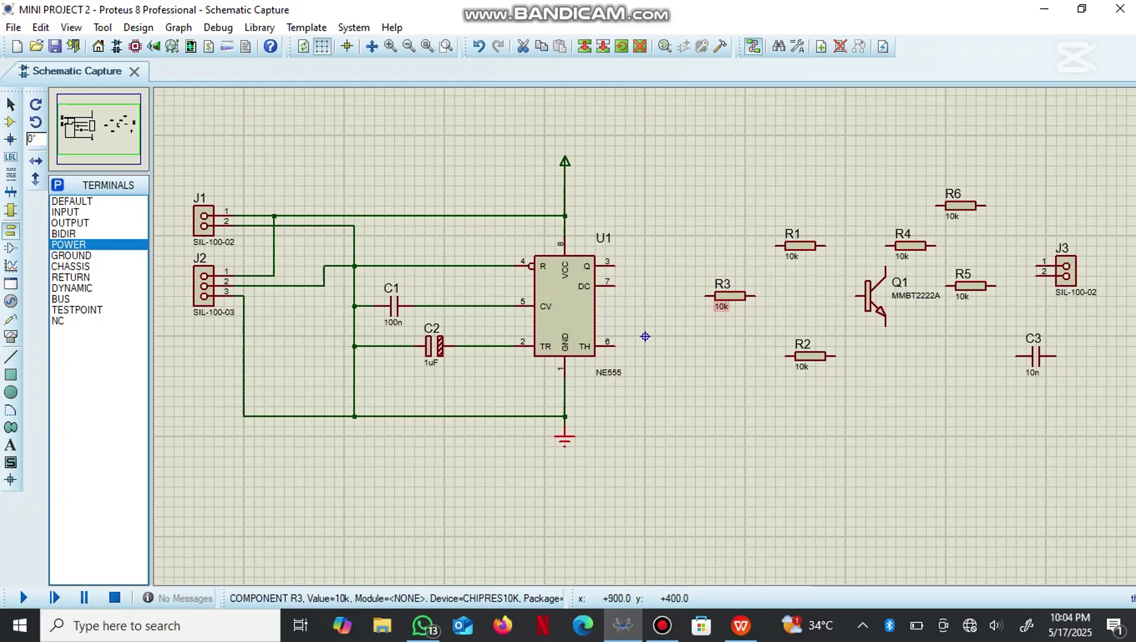
# Step: Move resistor R3 closer to the NE555 and wire the timer's Q output to its left end
pyautogui.click(730, 295)
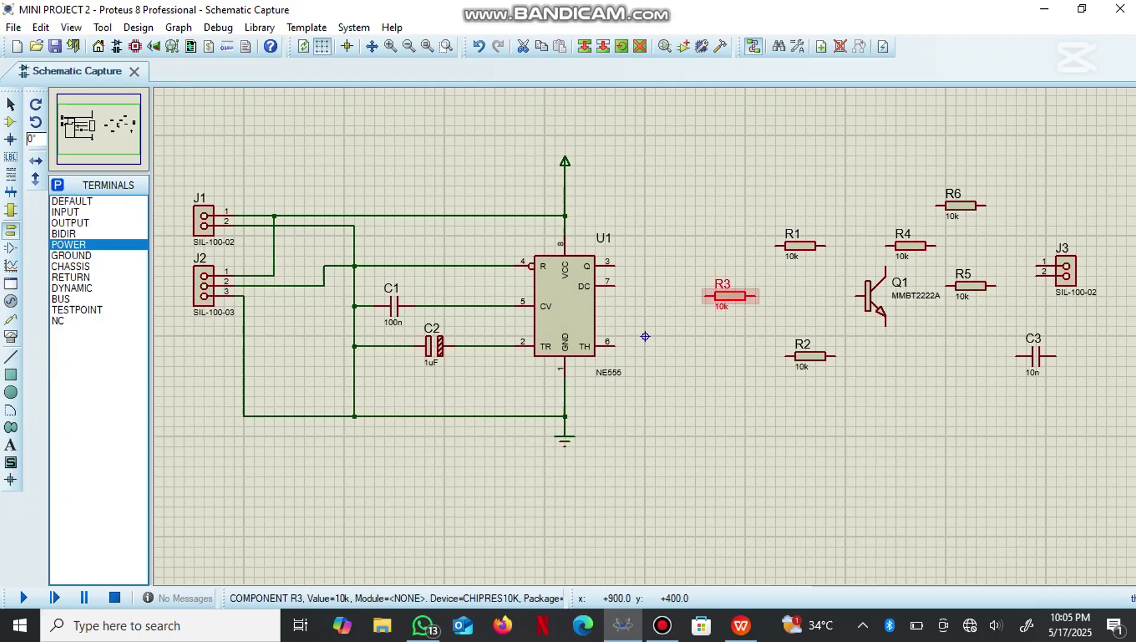
pyautogui.moveTo(730, 295); pyautogui.dragTo(700, 316)
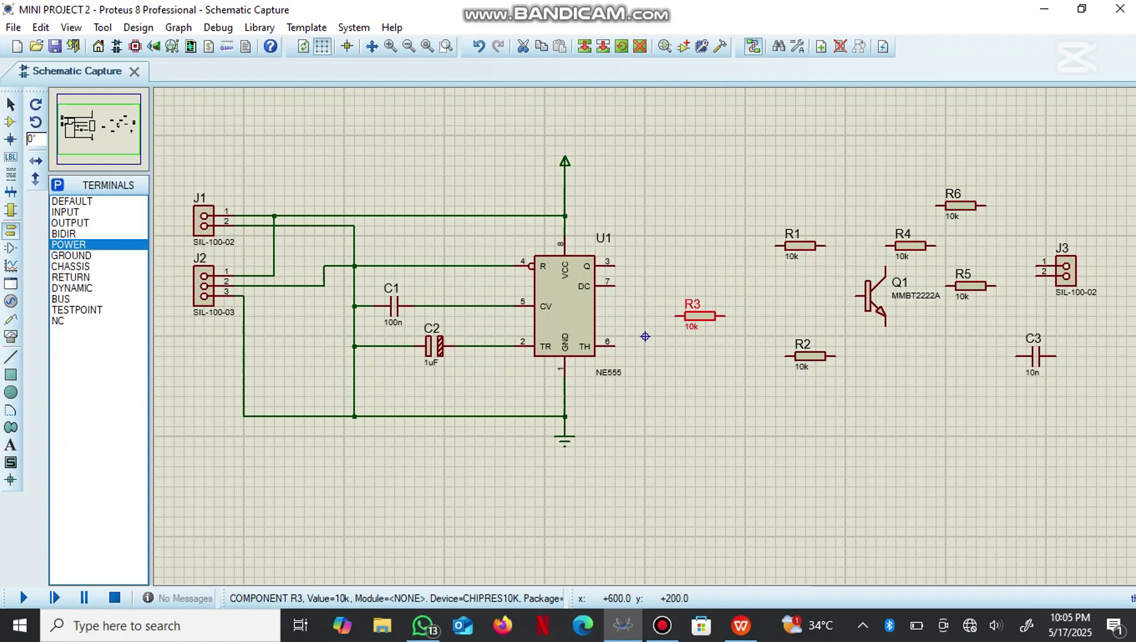
pyautogui.click(615, 265)
pyautogui.click(677, 315)
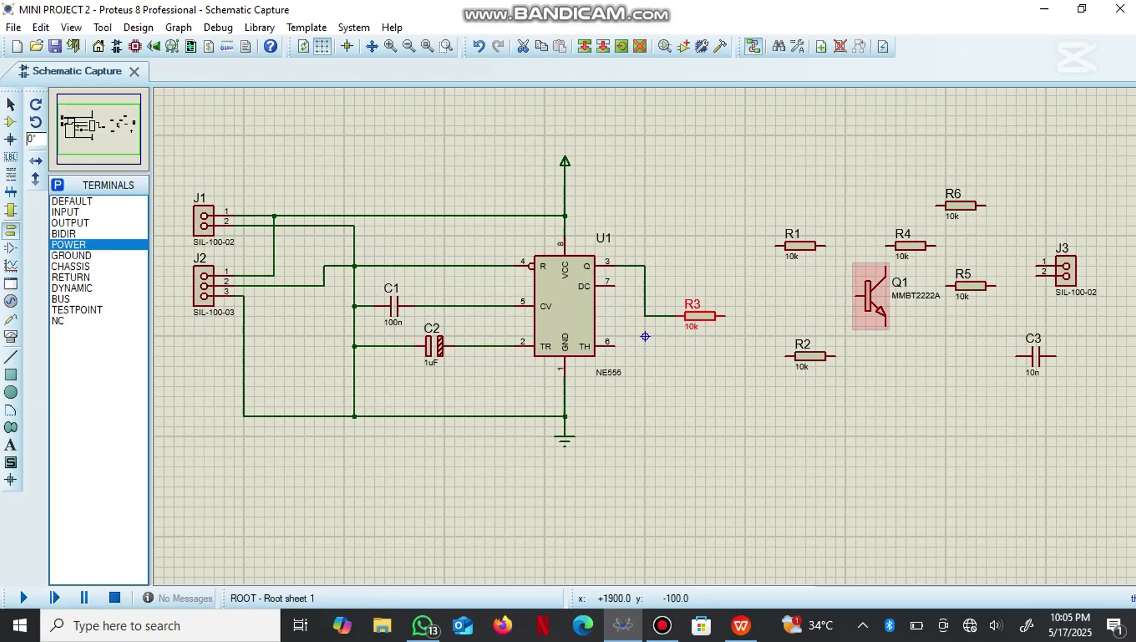
# Step: Shift resistors R2 and R1 slightly downward and move transistor Q1 down and left, closer to them
pyautogui.moveTo(810, 356); pyautogui.dragTo(800, 366)
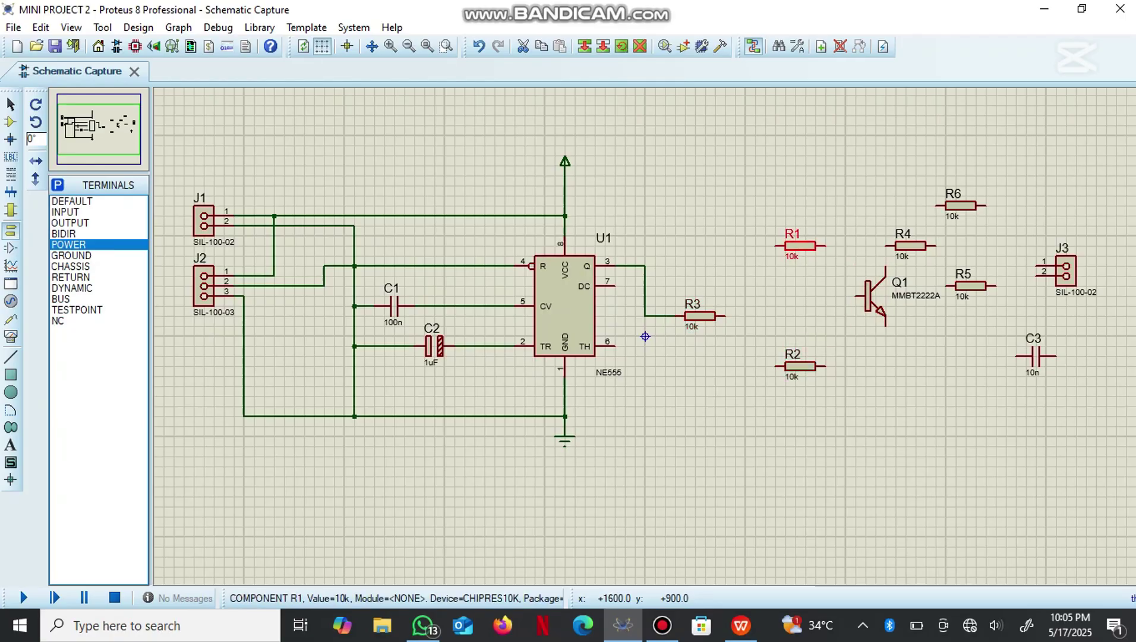
pyautogui.doubleClick(800, 244)
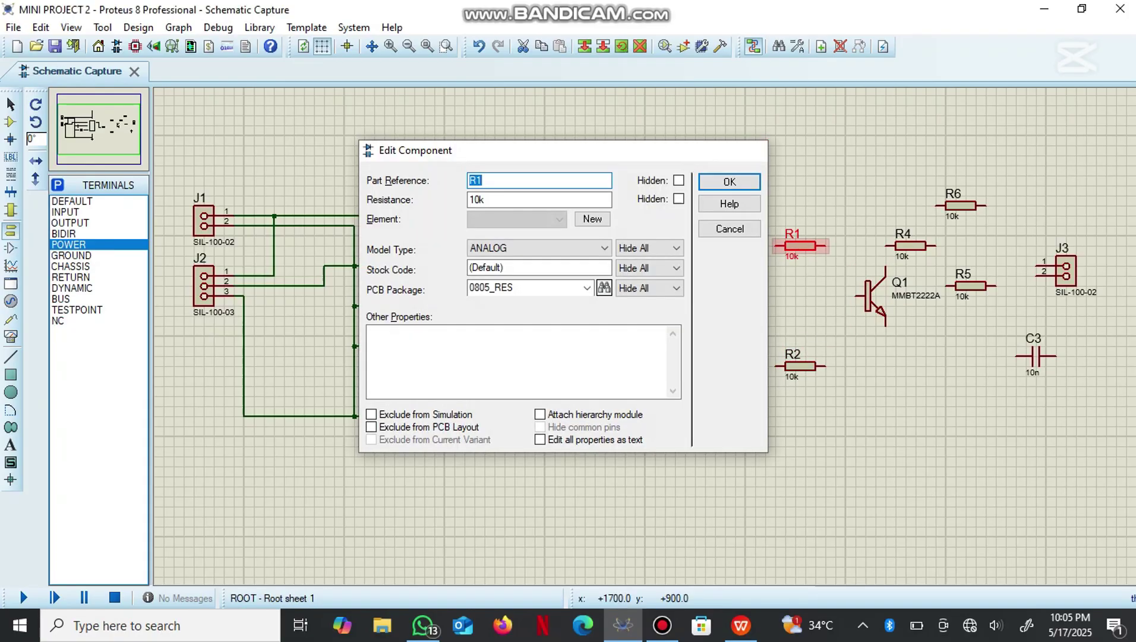
pyautogui.press('Return')
pyautogui.moveTo(800, 246); pyautogui.dragTo(800, 256)
pyautogui.moveTo(871, 296); pyautogui.dragTo(840, 316)
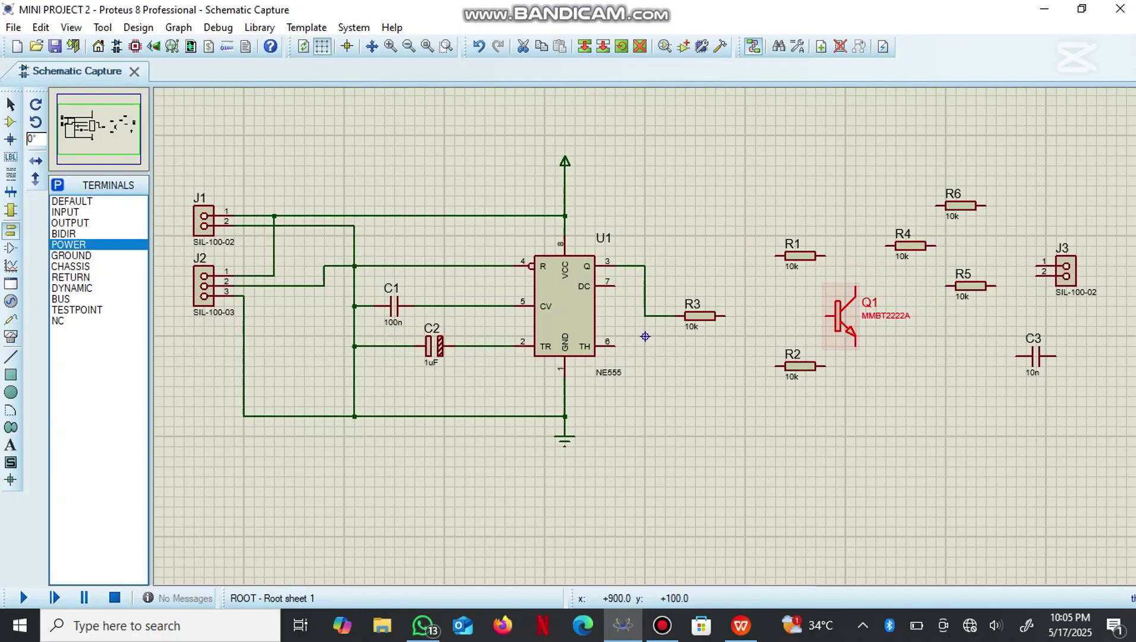
# Step: Wire R3's right end to Q1's base and stand R2 upright just below that wire, between R3 and Q1
pyautogui.click(725, 317)
pyautogui.click(827, 316)
pyautogui.rightClick(818, 365)
pyautogui.click(861, 168)
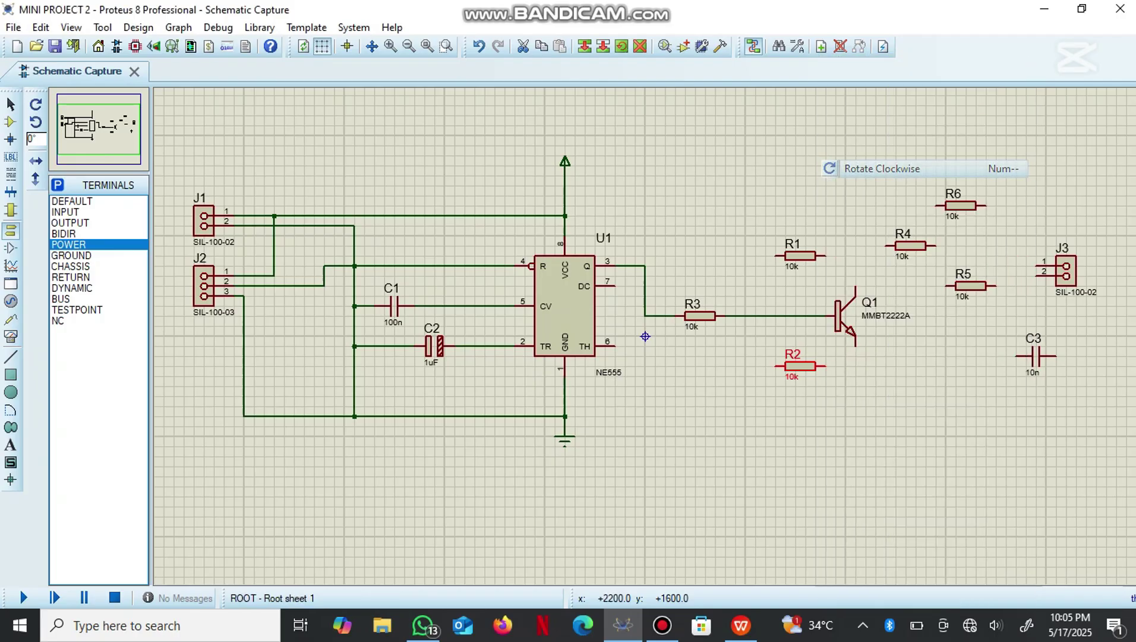
pyautogui.moveTo(805, 357); pyautogui.dragTo(776, 386)
pyautogui.moveTo(794, 383); pyautogui.dragTo(783, 373)
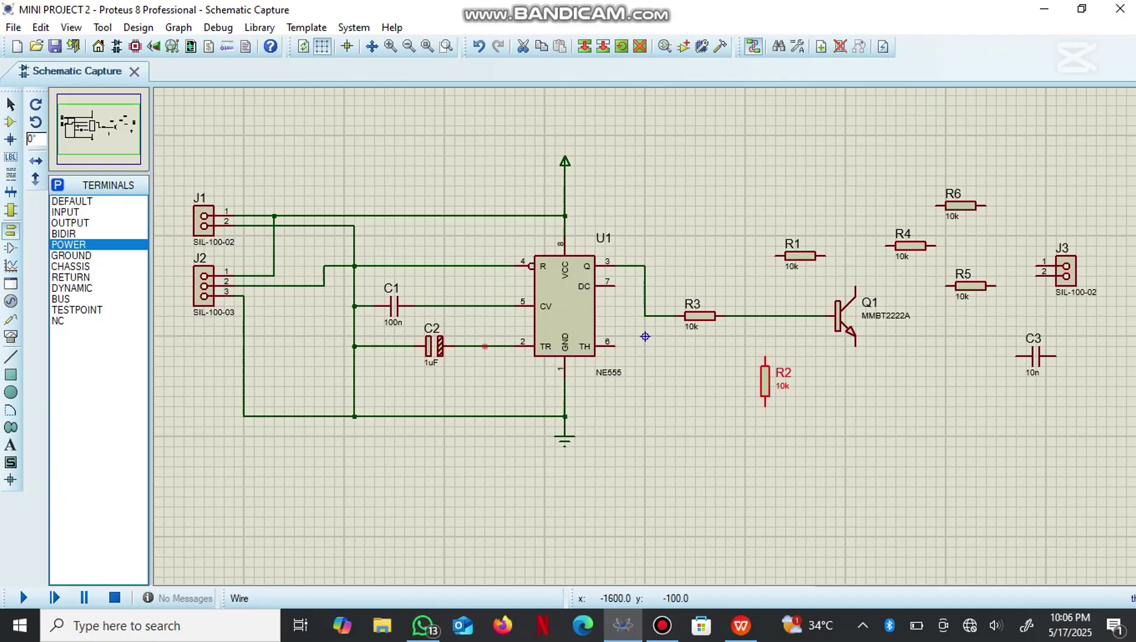
# Step: Wire the C2–TR line to R2's lower end and connect the NE555's TH pin to that wire
pyautogui.click(485, 346)
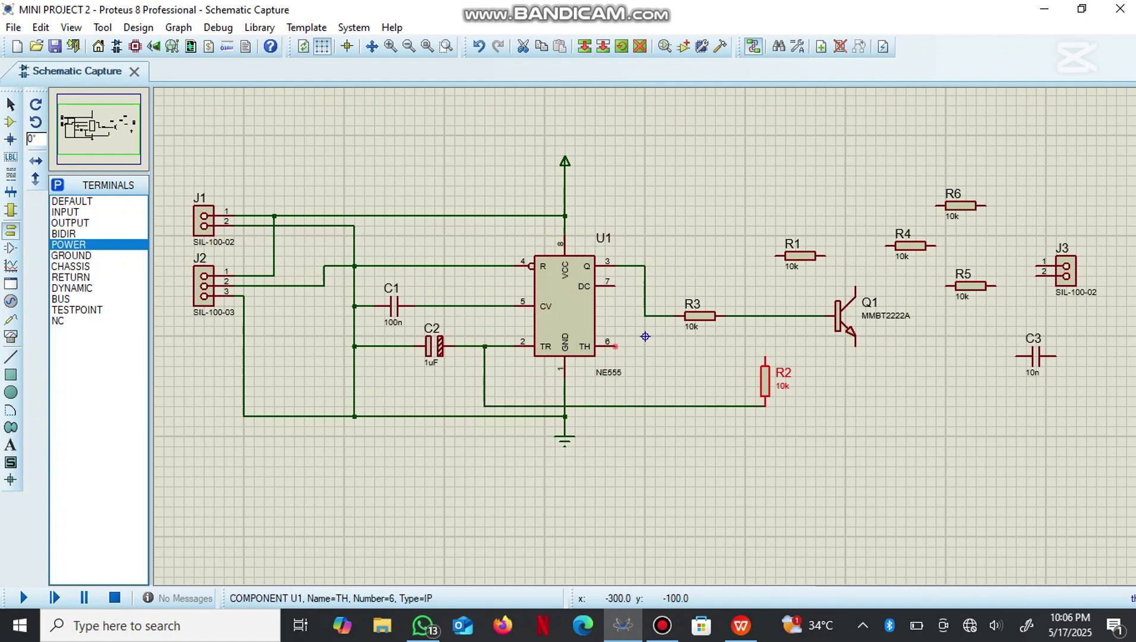
pyautogui.click(616, 346)
pyautogui.click(636, 406)
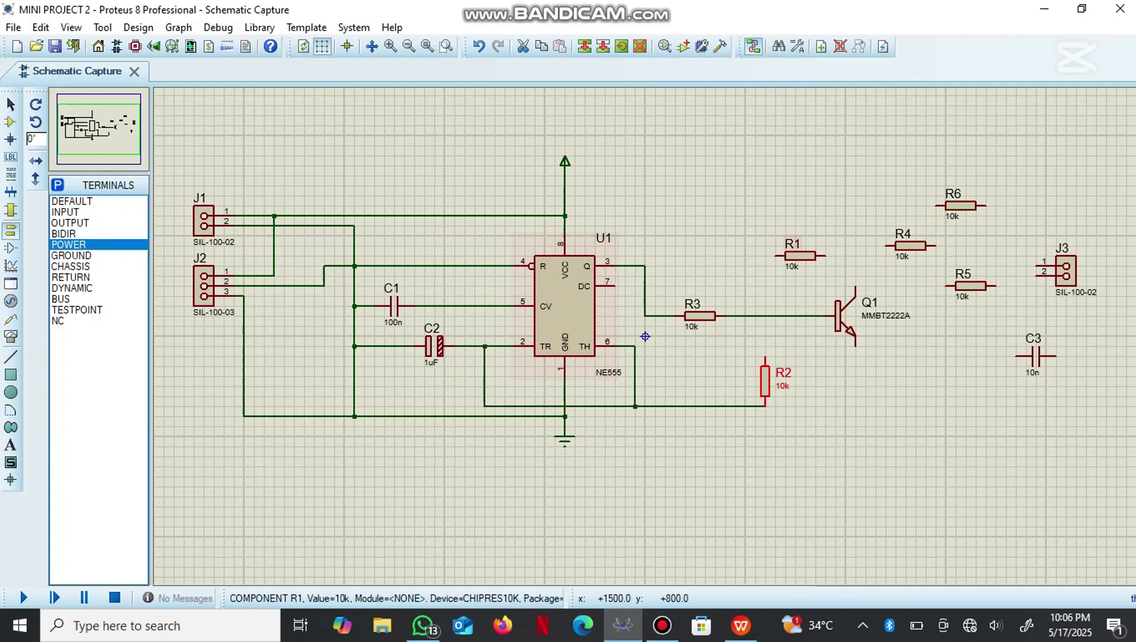
# Step: Rotate R1 to vertical and place it directly above R2, with its lower end level with the DC pin
pyautogui.rightClick(823, 255)
pyautogui.click(899, 187)
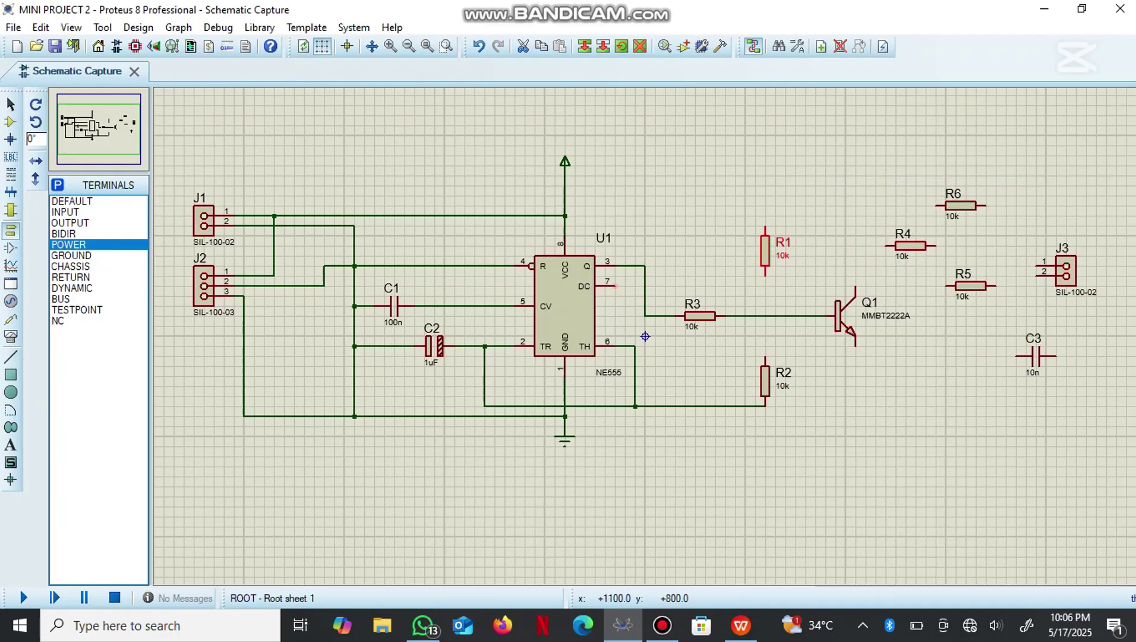
pyautogui.moveTo(765, 251); pyautogui.dragTo(765, 261)
# Step: Wire the NE555's DC pin to R1's lower end and the VCC supply line to R1's upper end
pyautogui.click(615, 286)
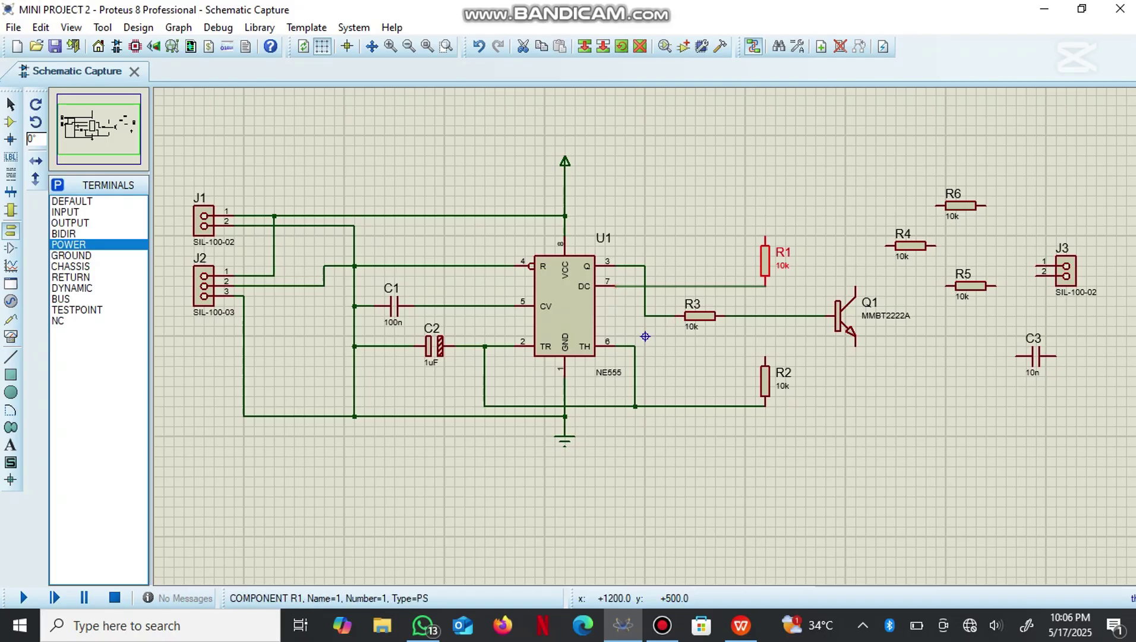
pyautogui.click(765, 286)
pyautogui.click(565, 216)
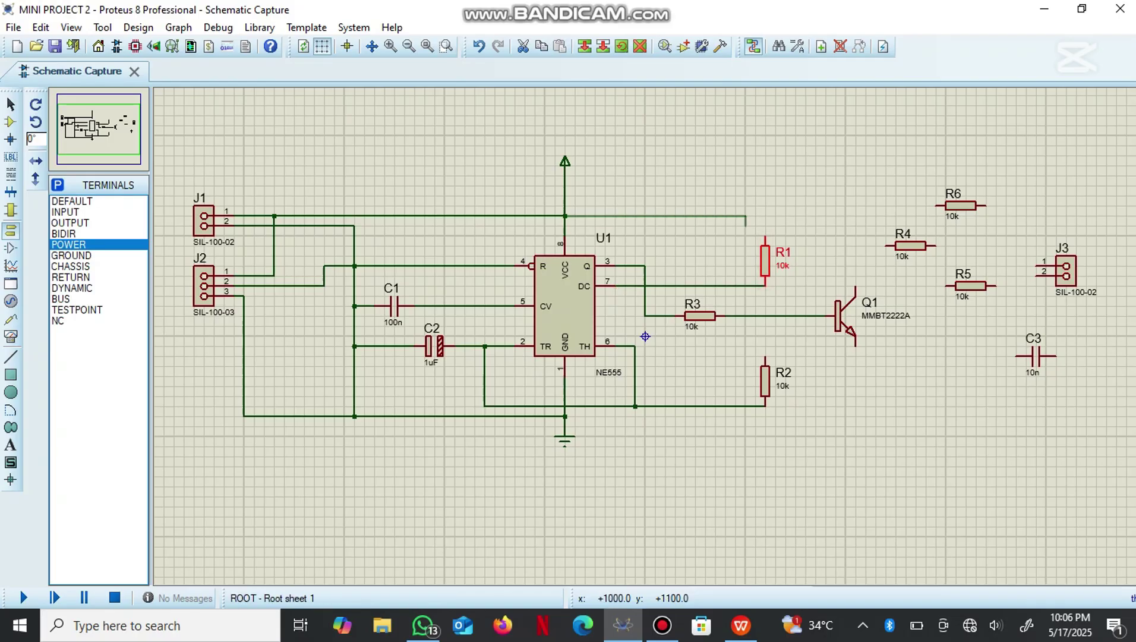
pyautogui.click(765, 237)
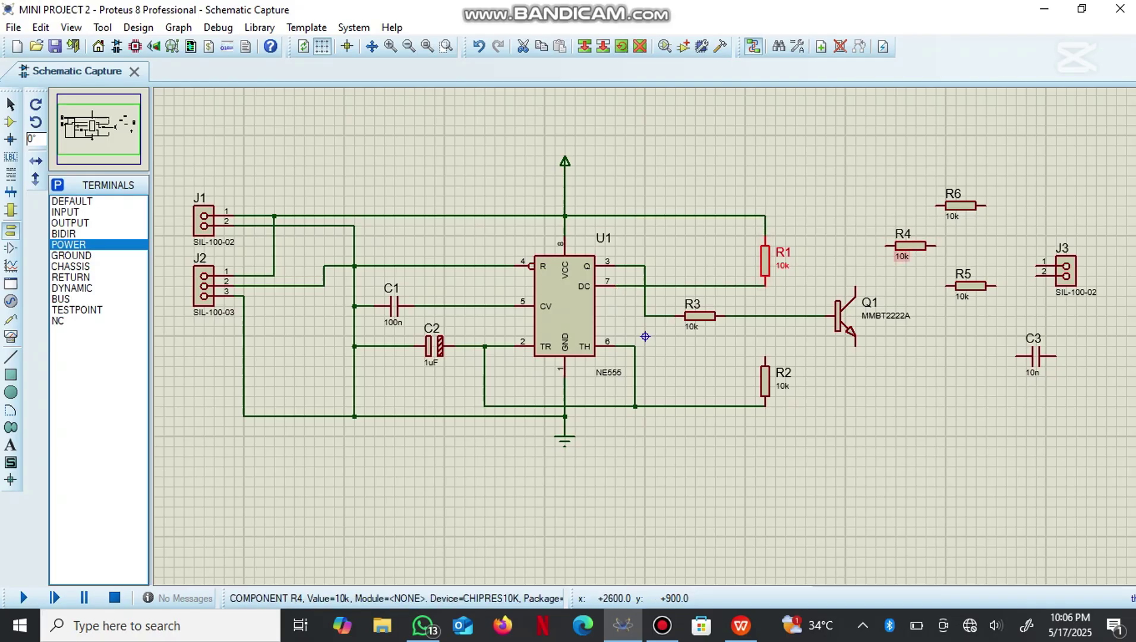
# Step: Rotate R4 to vertical, place it on Q1's collector, and wire its upper end to the supply line at R1
pyautogui.rightClick(926, 246)
pyautogui.click(981, 187)
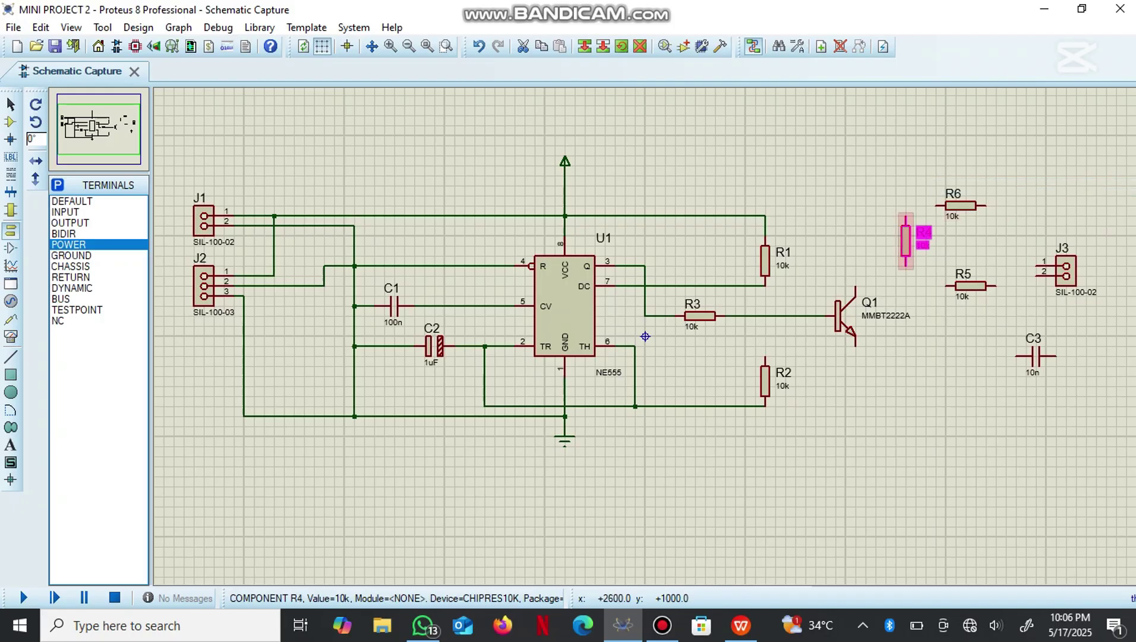
pyautogui.moveTo(906, 241); pyautogui.dragTo(856, 261)
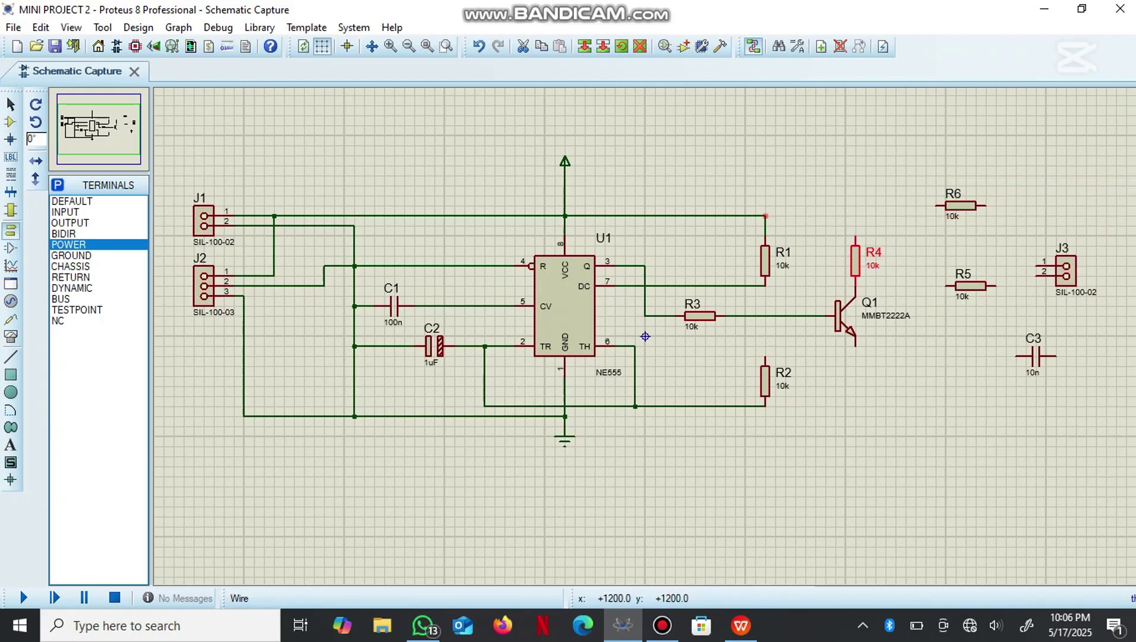
pyautogui.click(765, 216)
pyautogui.click(856, 236)
pyautogui.click(896, 256)
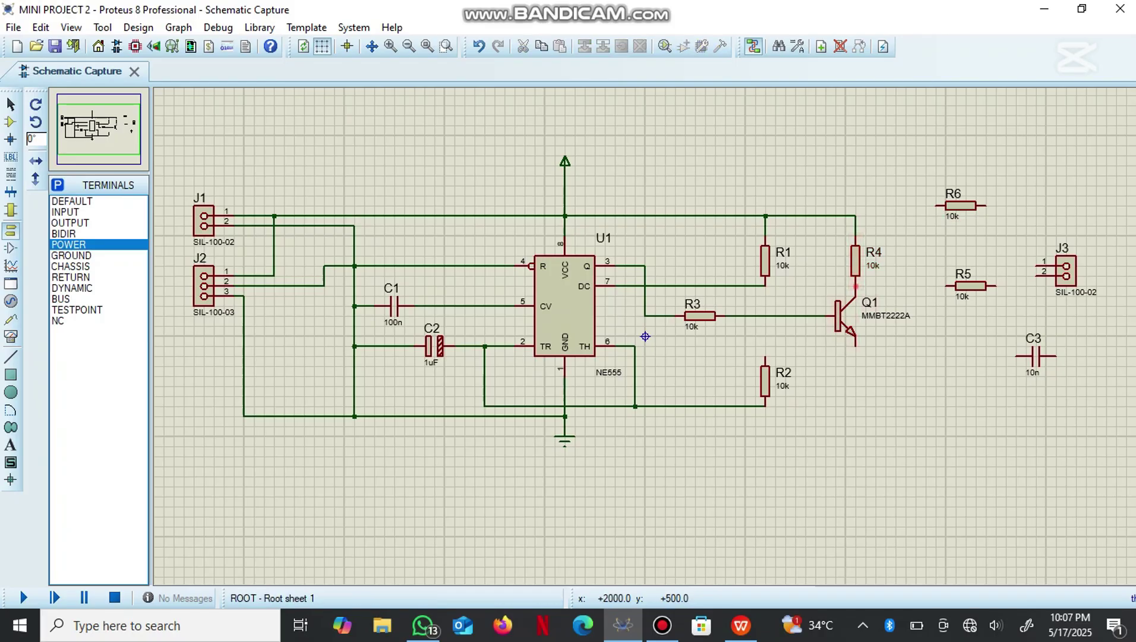
# Step: Wire Q1's collector to R5's left end, and align R6 with the supply line and wire its left end to it
pyautogui.click(855, 286)
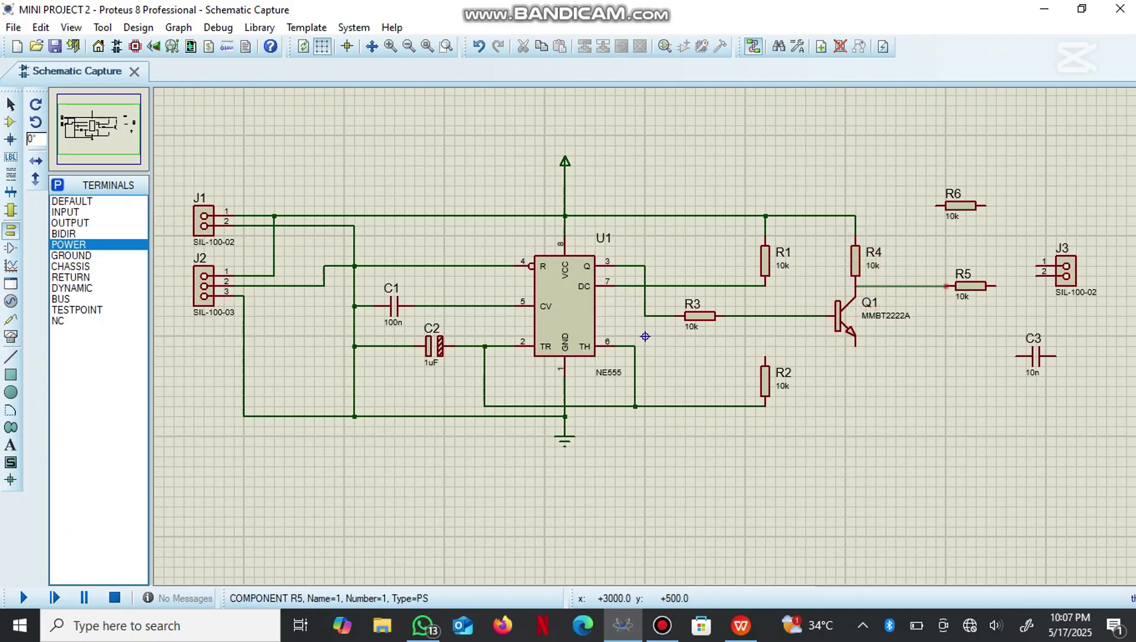
pyautogui.click(946, 286)
pyautogui.moveTo(961, 205)
pyautogui.mouseDown()
pyautogui.moveTo(970, 196)
pyautogui.moveTo(970, 215)
pyautogui.mouseUp()
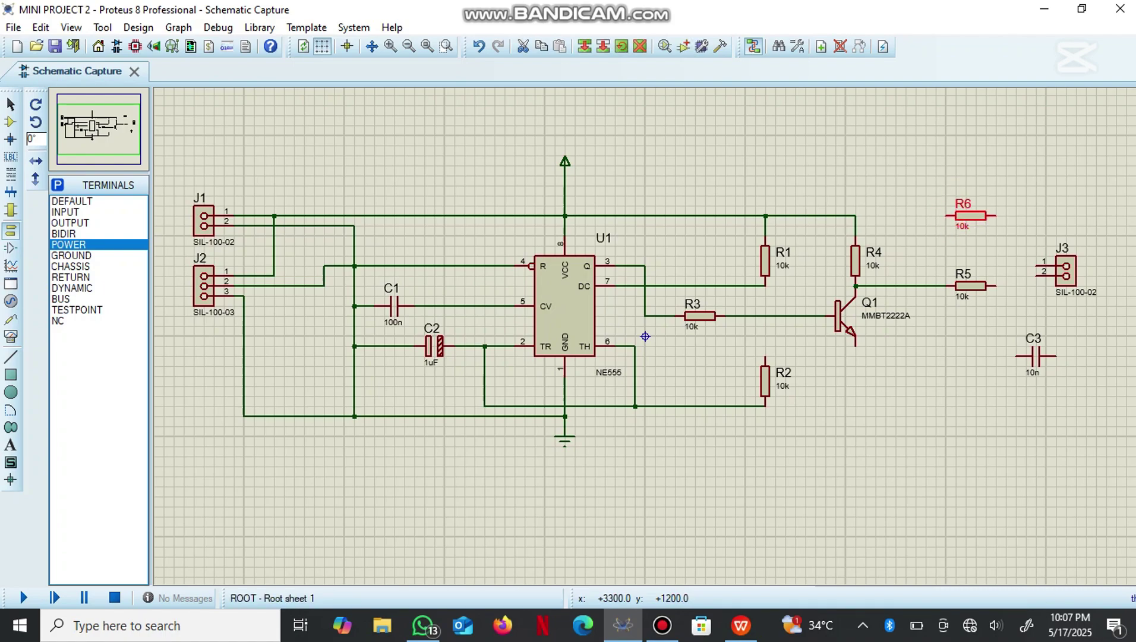
pyautogui.click(855, 216)
pyautogui.click(946, 216)
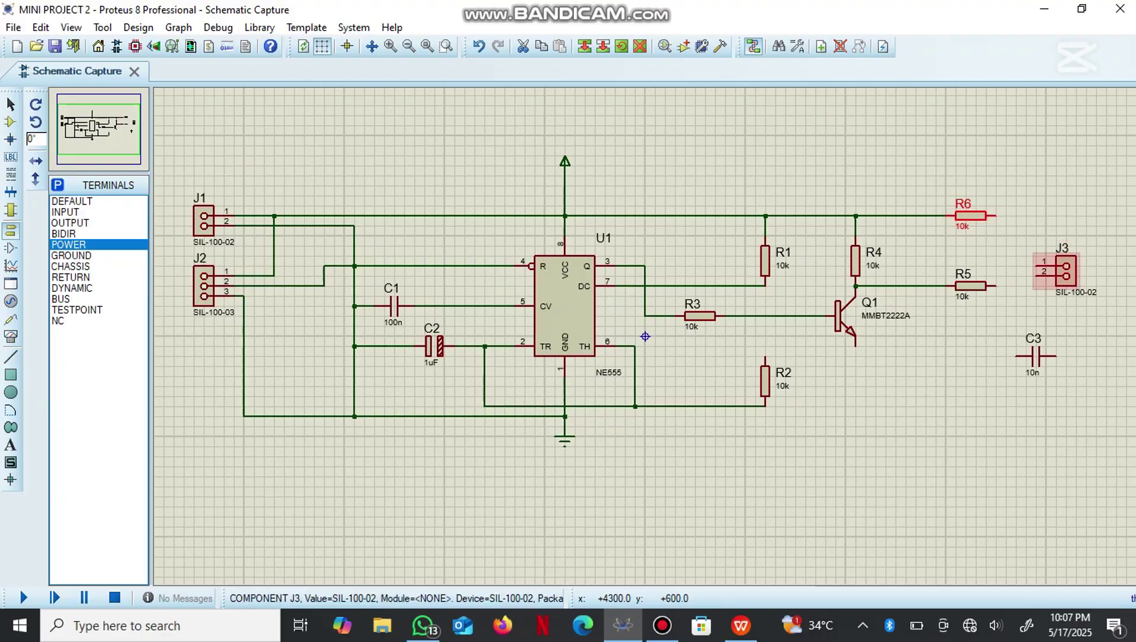
# Step: Shift J3 down to line up with R5, and wire R5 to its pin 2 and R6 to its pin 1
pyautogui.click(1061, 271)
pyautogui.moveTo(1066, 271); pyautogui.dragTo(1067, 281)
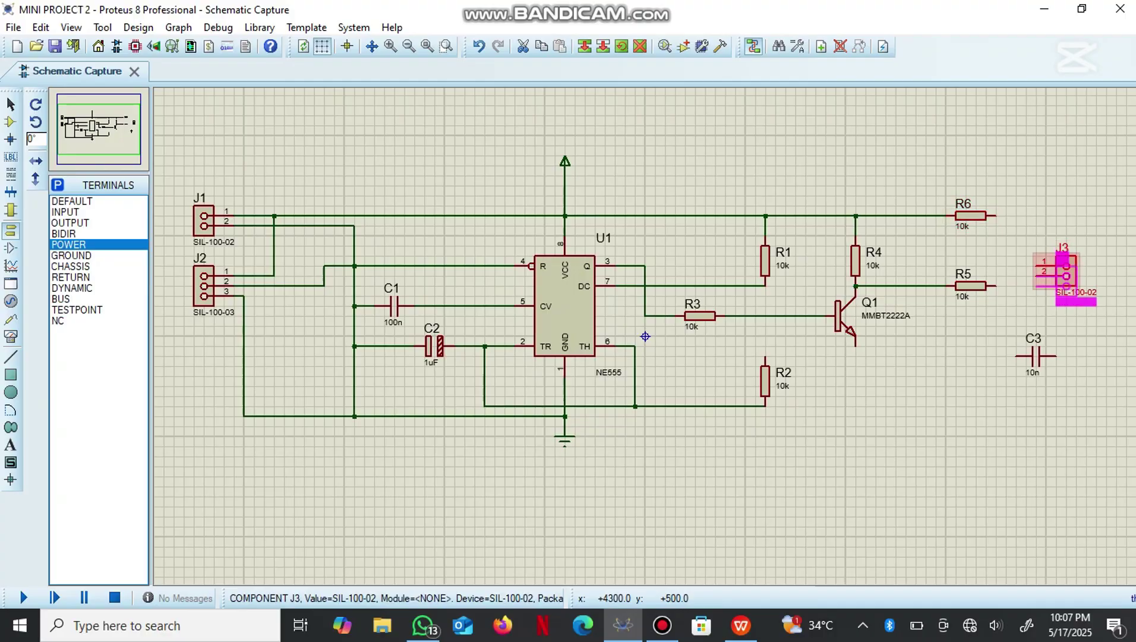
pyautogui.click(994, 285)
pyautogui.click(1038, 286)
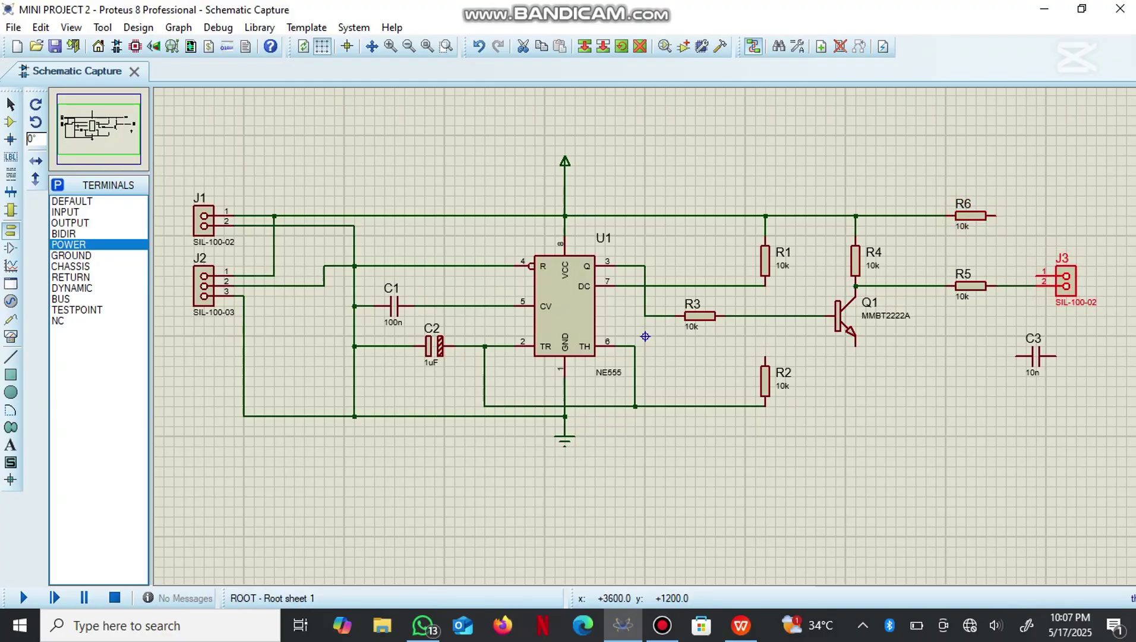
pyautogui.click(995, 216)
pyautogui.click(1038, 277)
# Step: Rotate C3 to vertical beneath J3 and wire its upper end to J3 pin 2
pyautogui.rightClick(1034, 356)
pyautogui.click(871, 168)
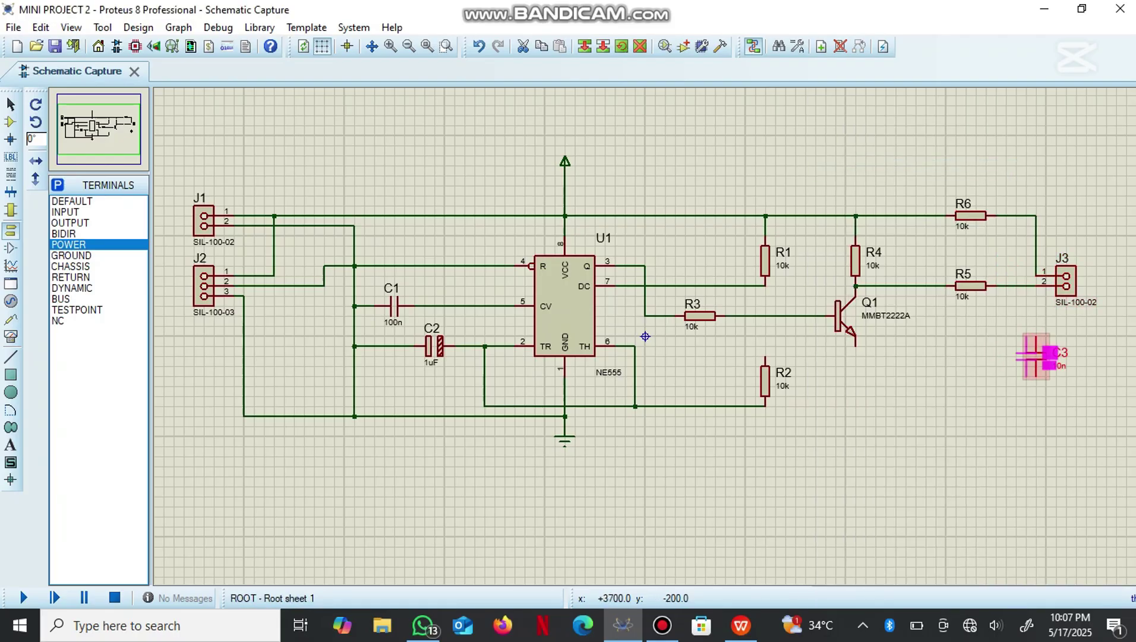
pyautogui.moveTo(1035, 357)
pyautogui.mouseDown()
pyautogui.moveTo(1016, 356)
pyautogui.moveTo(1036, 357)
pyautogui.mouseUp()
pyautogui.click(1037, 286)
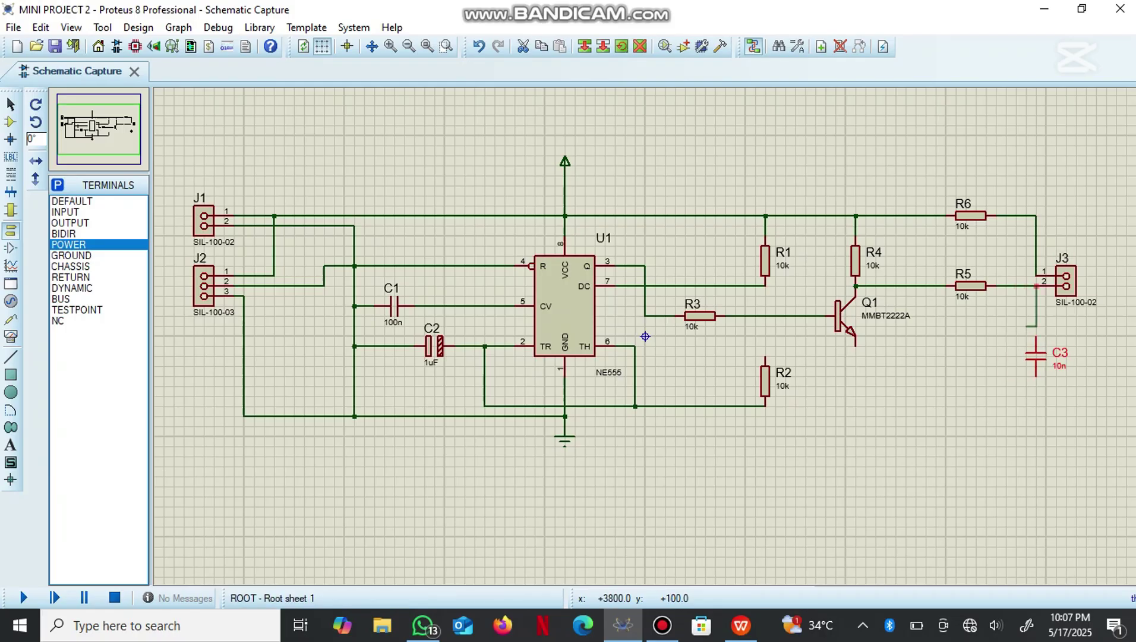
pyautogui.click(1036, 337)
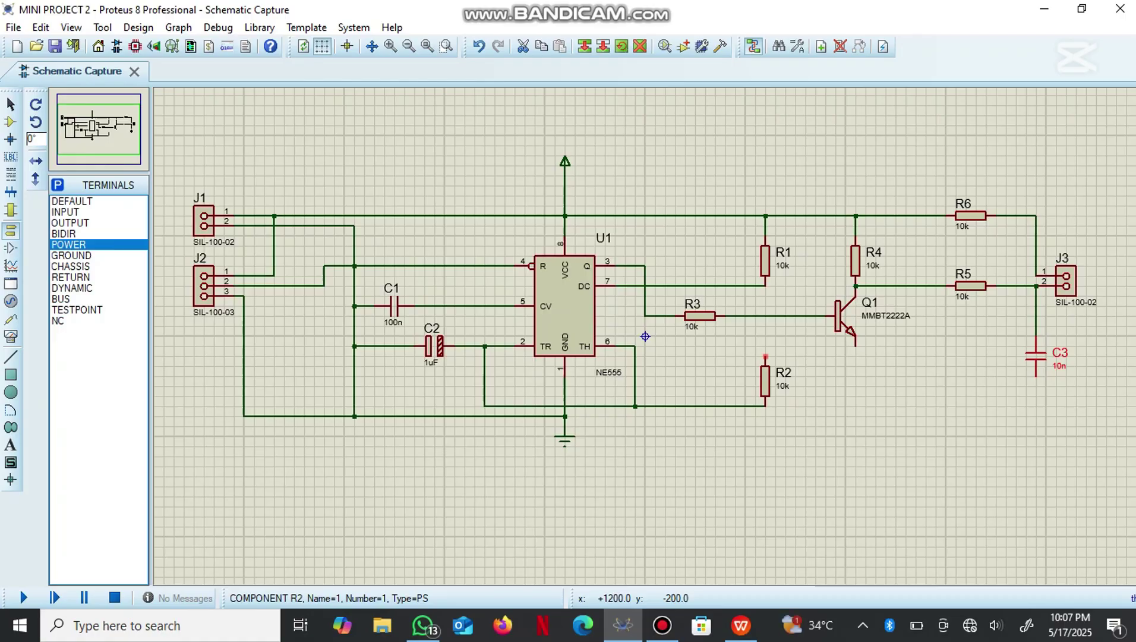
# Step: Wire R2's upper end to the DC line, and Q1's emitter and C3's lower end to the line at R2's lower end
pyautogui.click(765, 357)
pyautogui.click(765, 286)
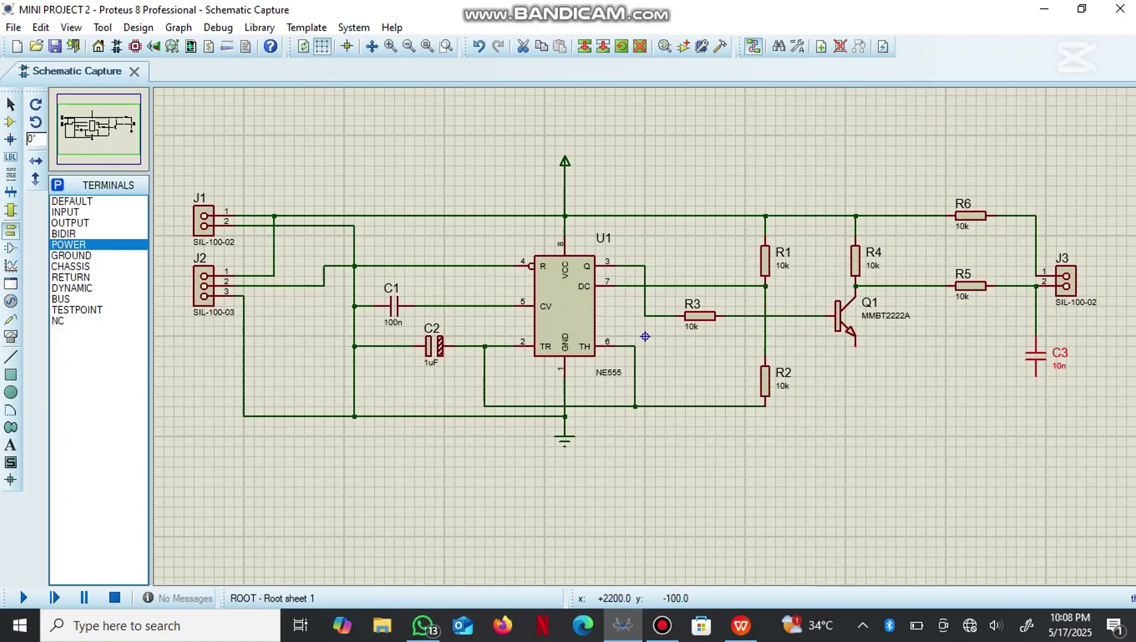
pyautogui.click(856, 345)
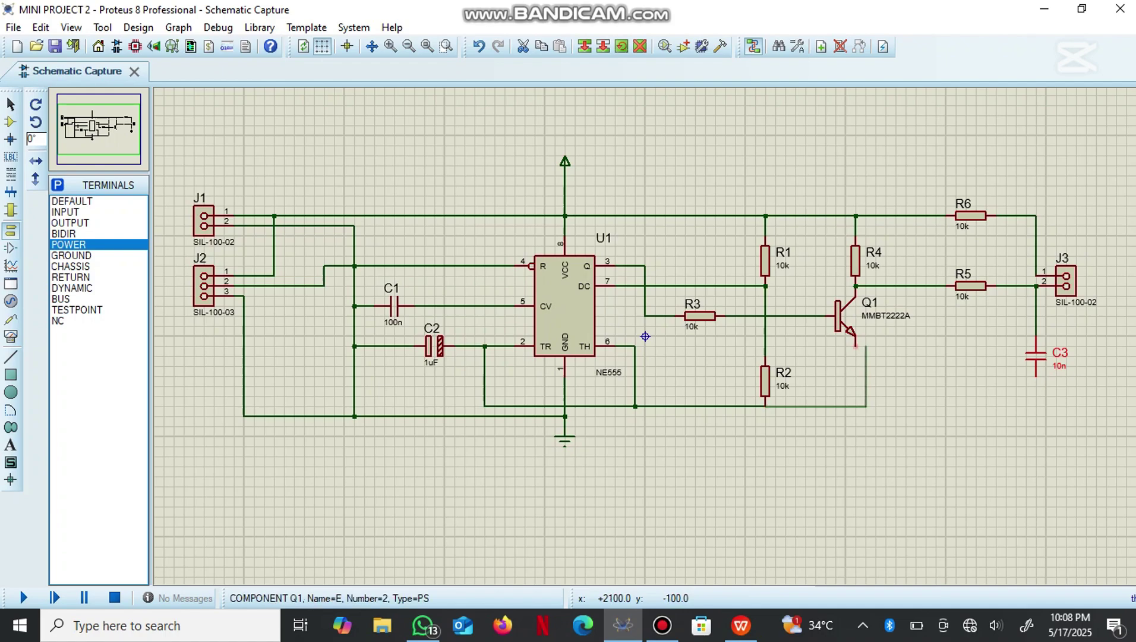
pyautogui.click(855, 406)
pyautogui.click(855, 406)
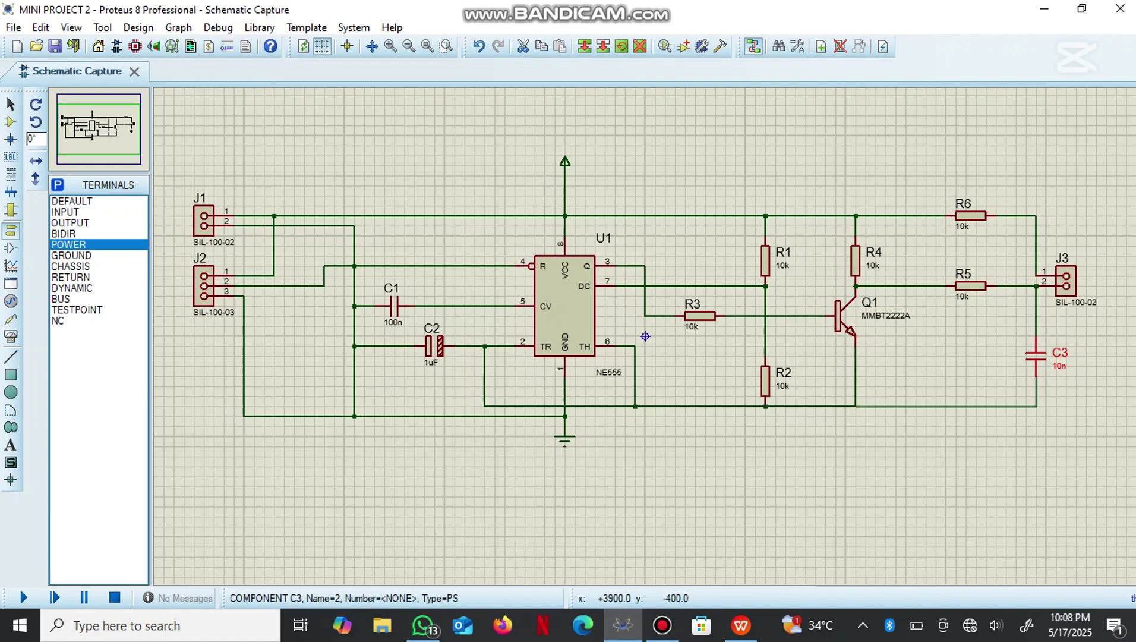
pyautogui.click(1036, 375)
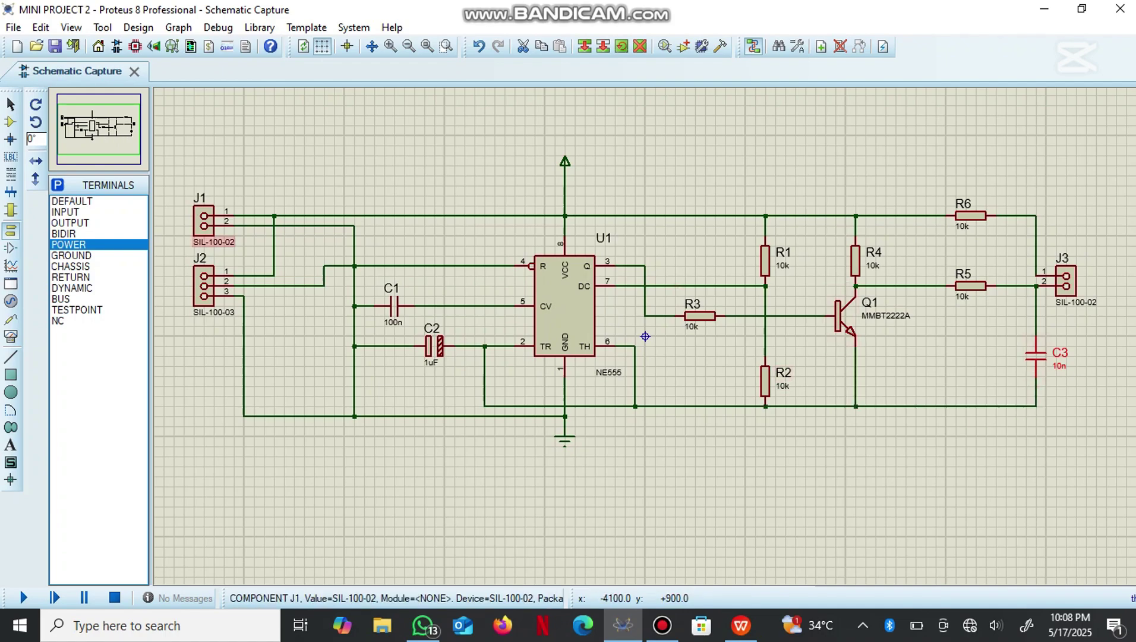
# Step: Change connector J1's part value to BATTERY
pyautogui.rightClick(204, 226)
pyautogui.press('Escape')
pyautogui.doubleClick(214, 242)
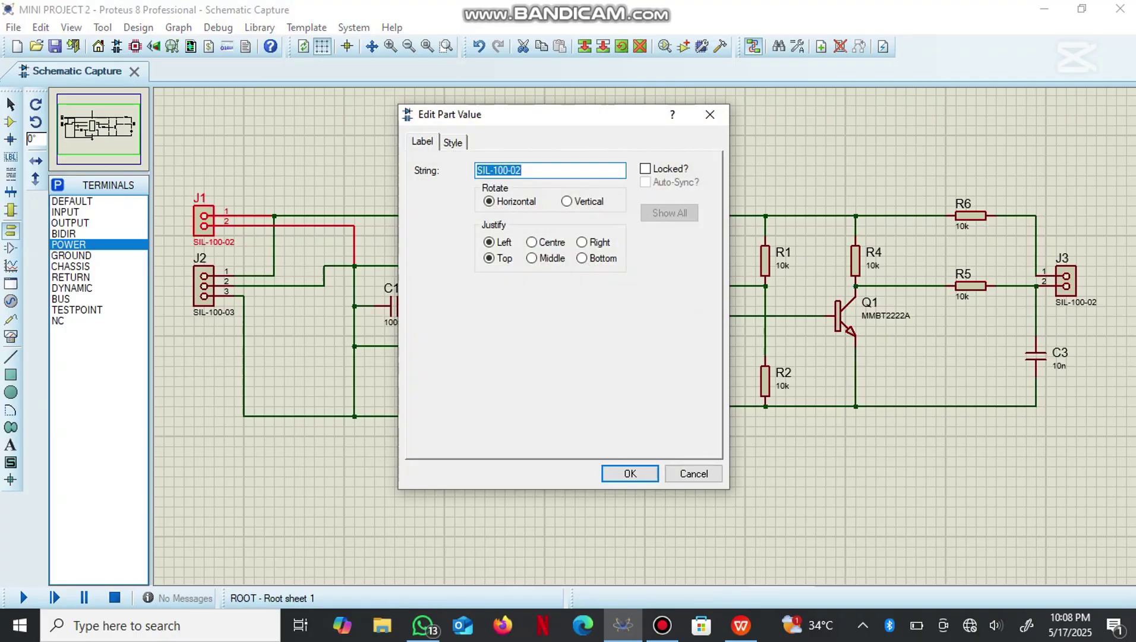
pyautogui.press('BackSpace')
pyautogui.press('Return')
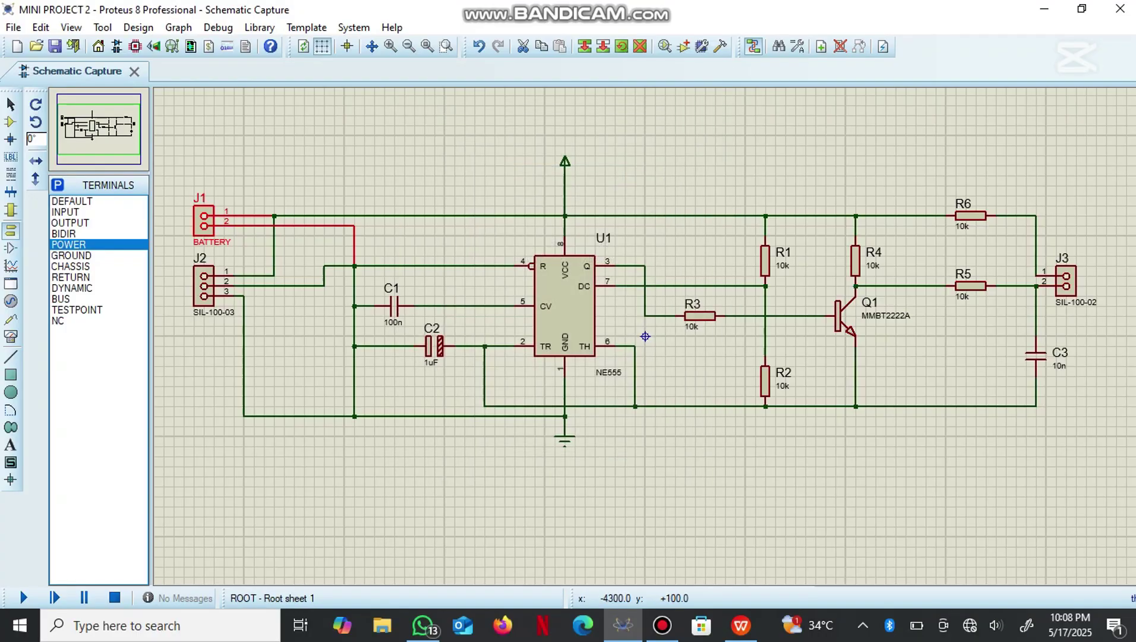
# Step: Change connector J2's part value to T-SENSOR and connector J3's to LED
pyautogui.doubleClick(214, 312)
pyautogui.press('BackSpace')
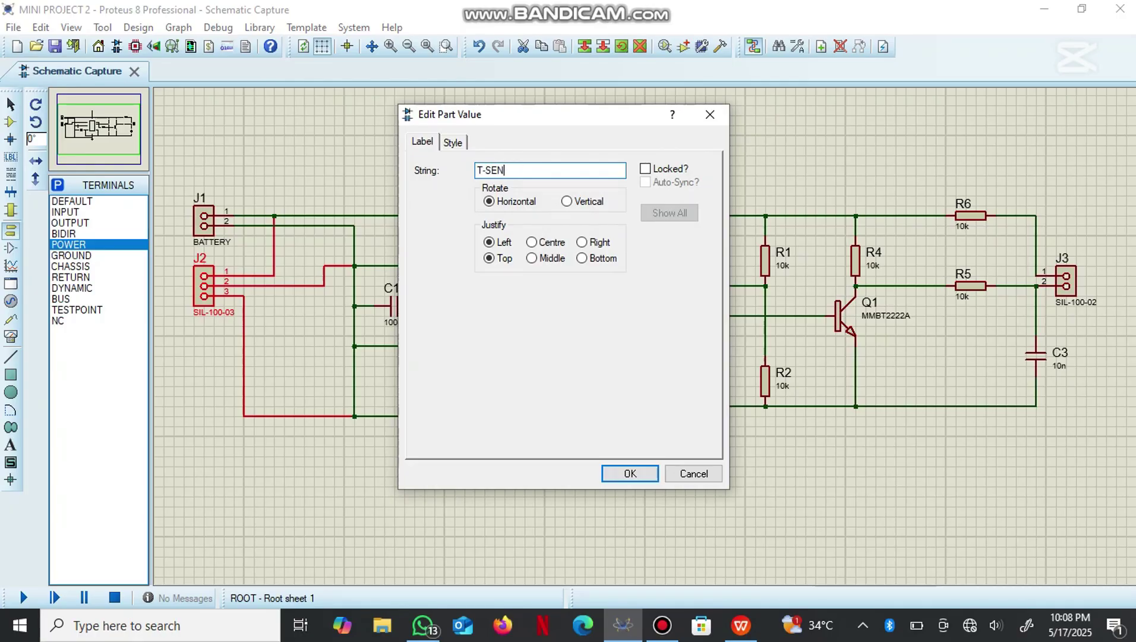
pyautogui.write('T-SENSOR')
pyautogui.click(630, 473)
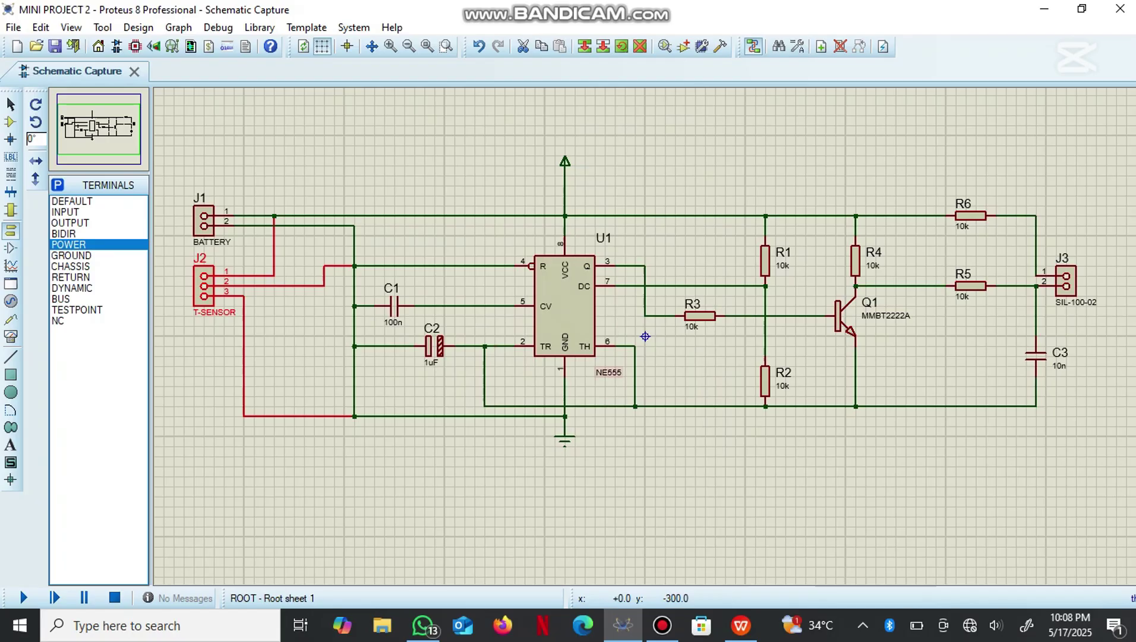
pyautogui.doubleClick(1076, 302)
pyautogui.write('LED')
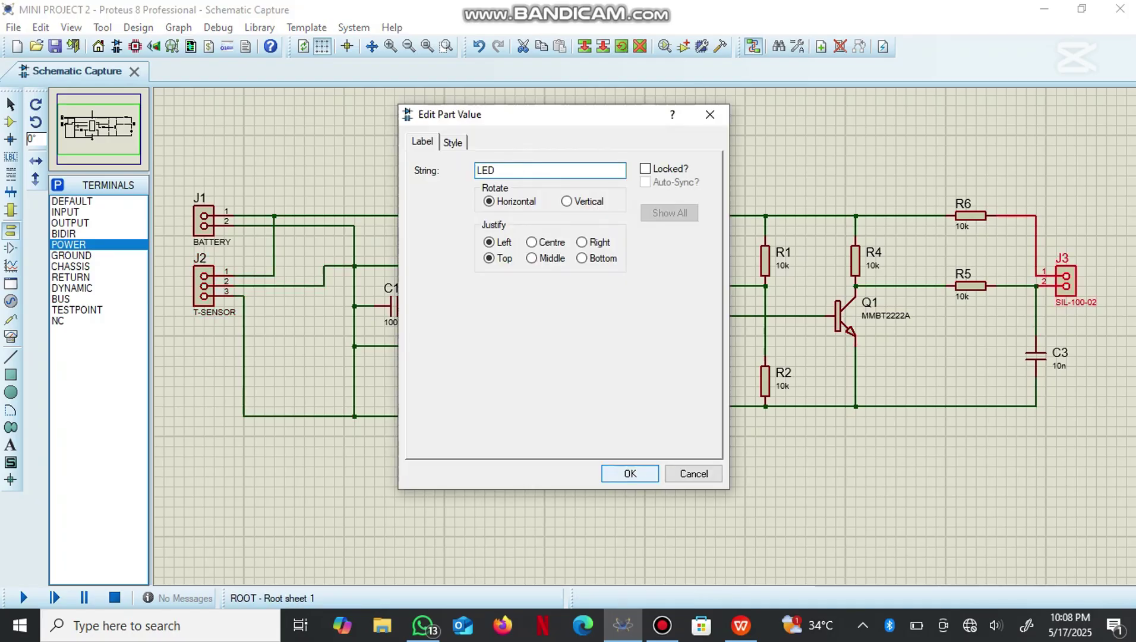
pyautogui.click(630, 473)
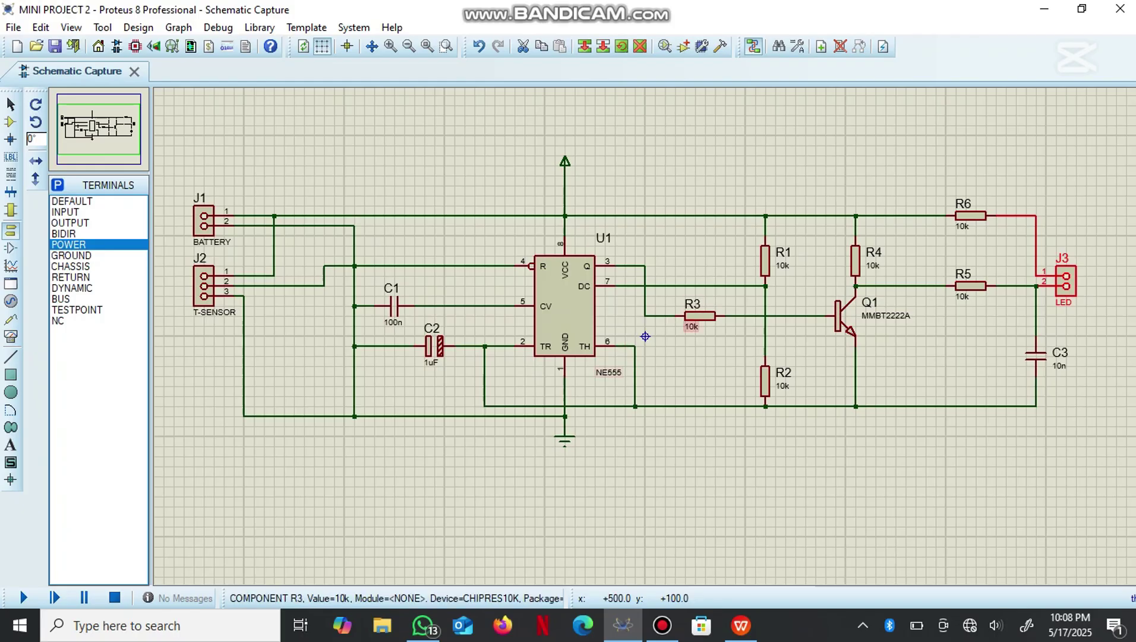
# Step: Set resistor R3's value to 1k
pyautogui.doubleClick(691, 326)
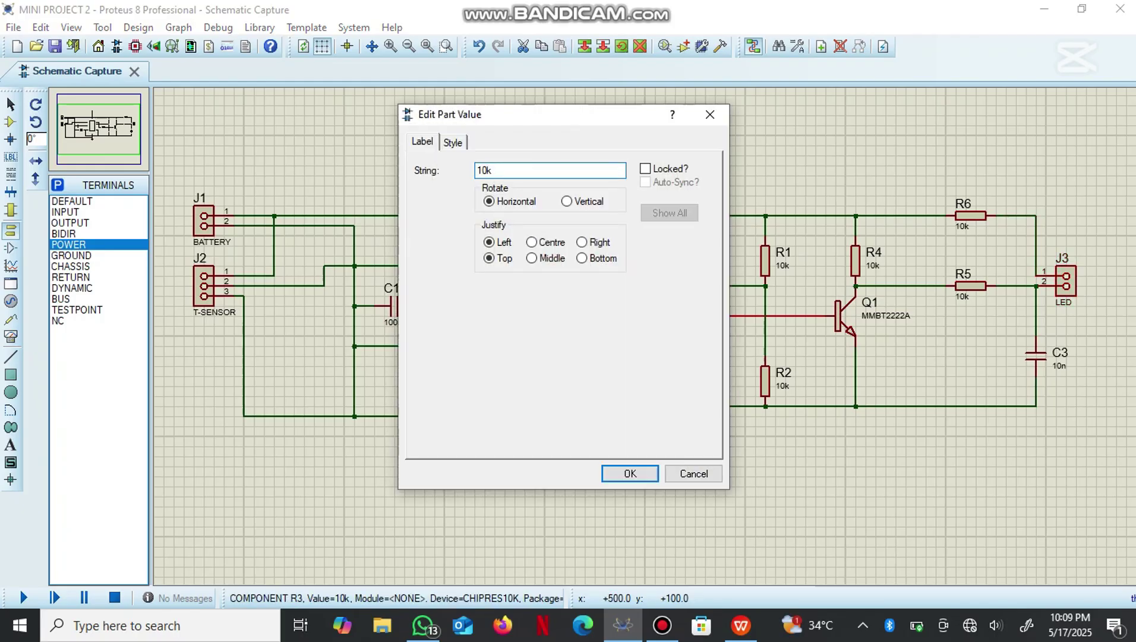
pyautogui.write('1k')
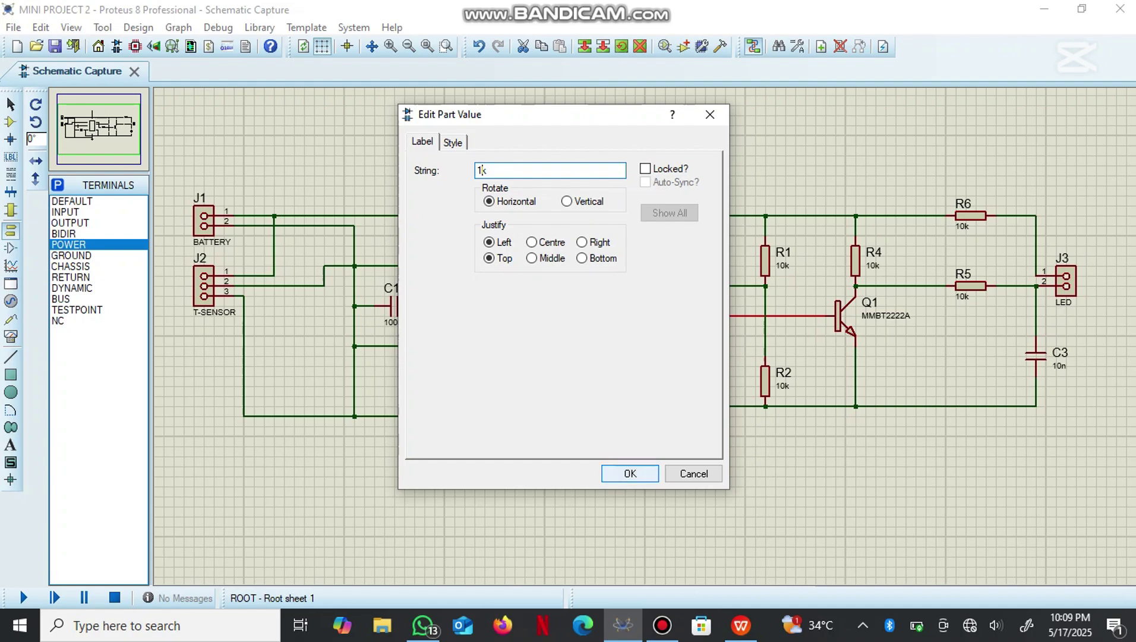
pyautogui.click(630, 473)
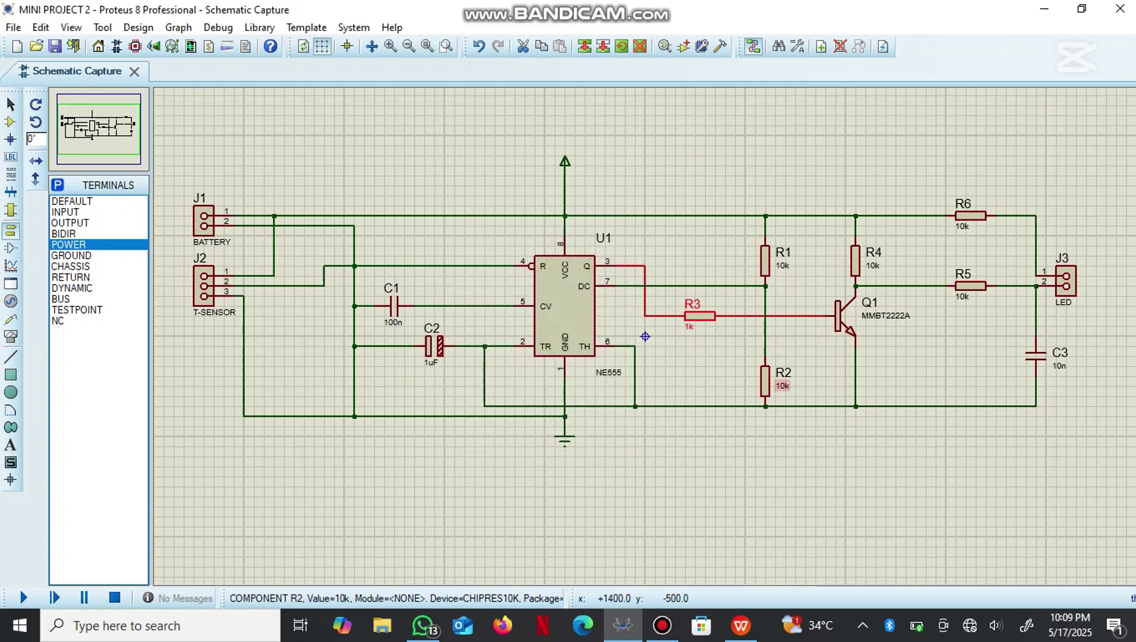
# Step: Set resistor R2's value to 100k and resistor R4's to 5.1k
pyautogui.doubleClick(782, 386)
pyautogui.click(487, 171)
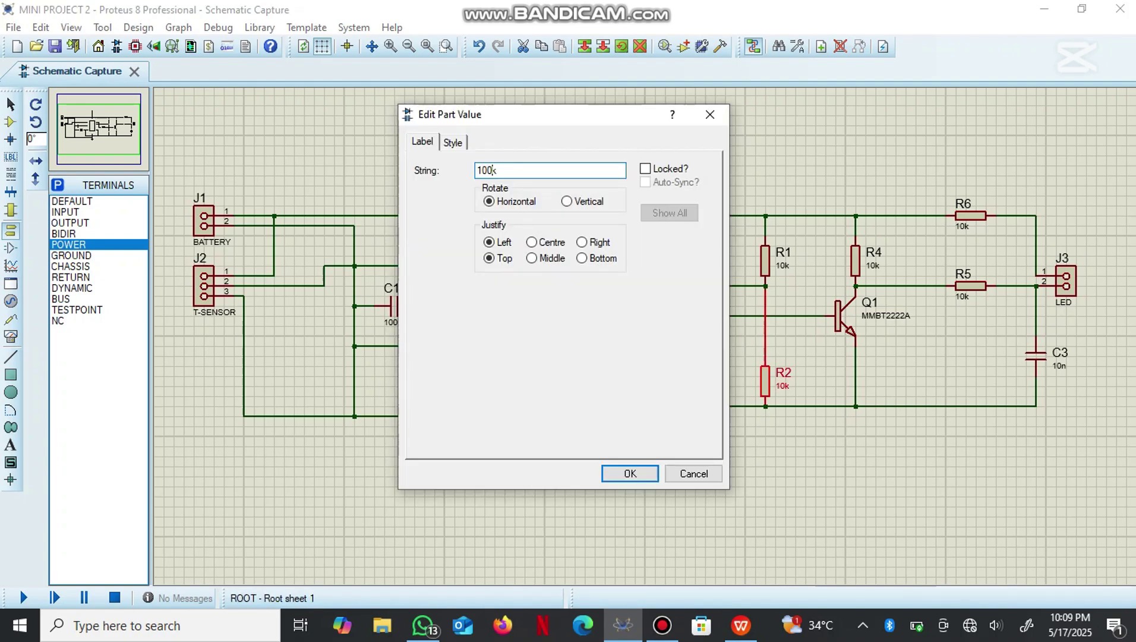
pyautogui.click(630, 473)
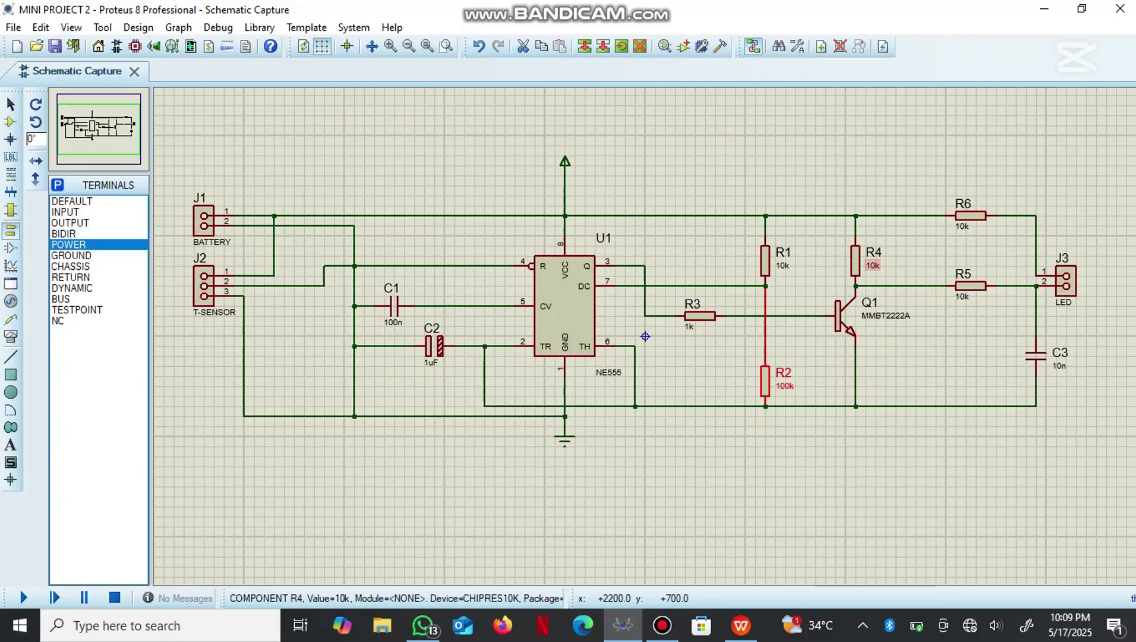
pyautogui.doubleClick(872, 265)
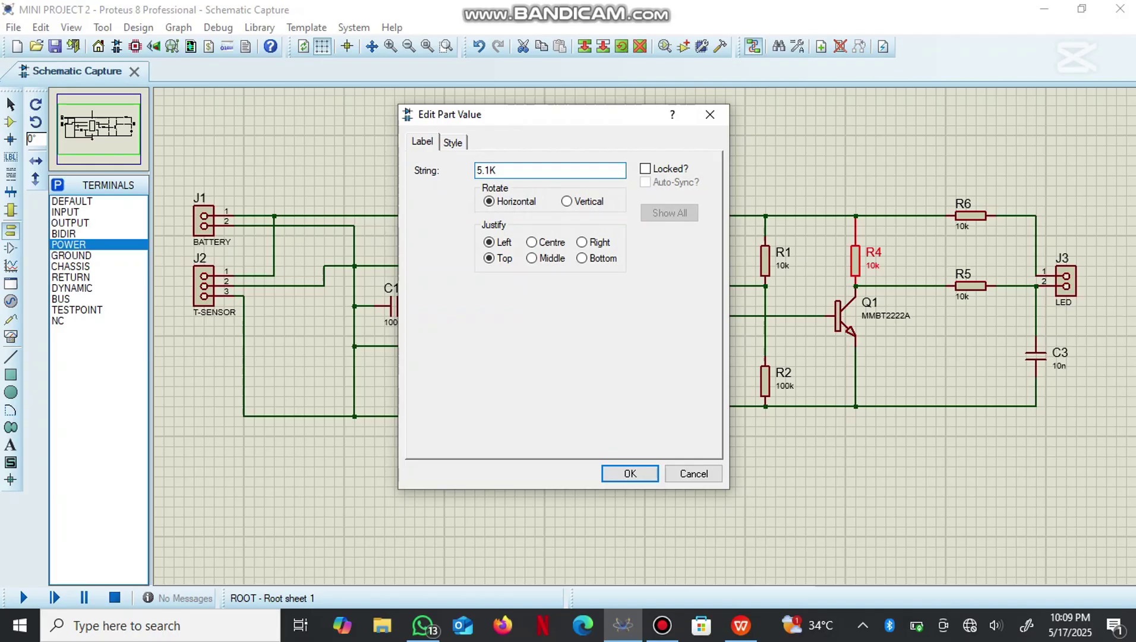
pyautogui.press('Return')
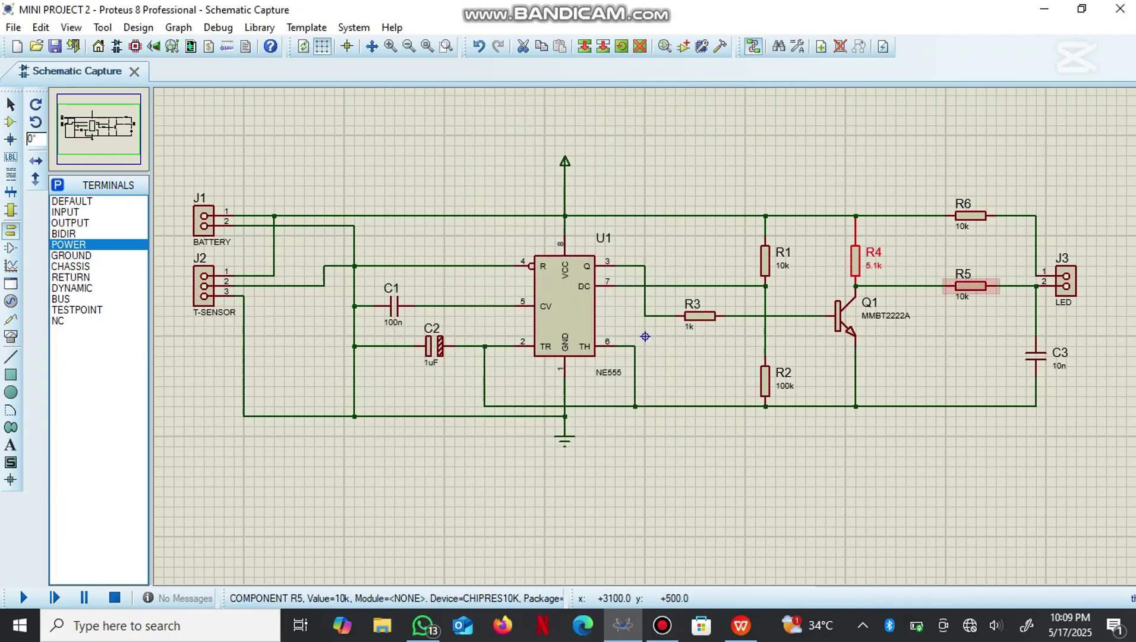
# Step: Set resistor R5's value to 4.7K and resistor R6's to 220
pyautogui.doubleClick(962, 296)
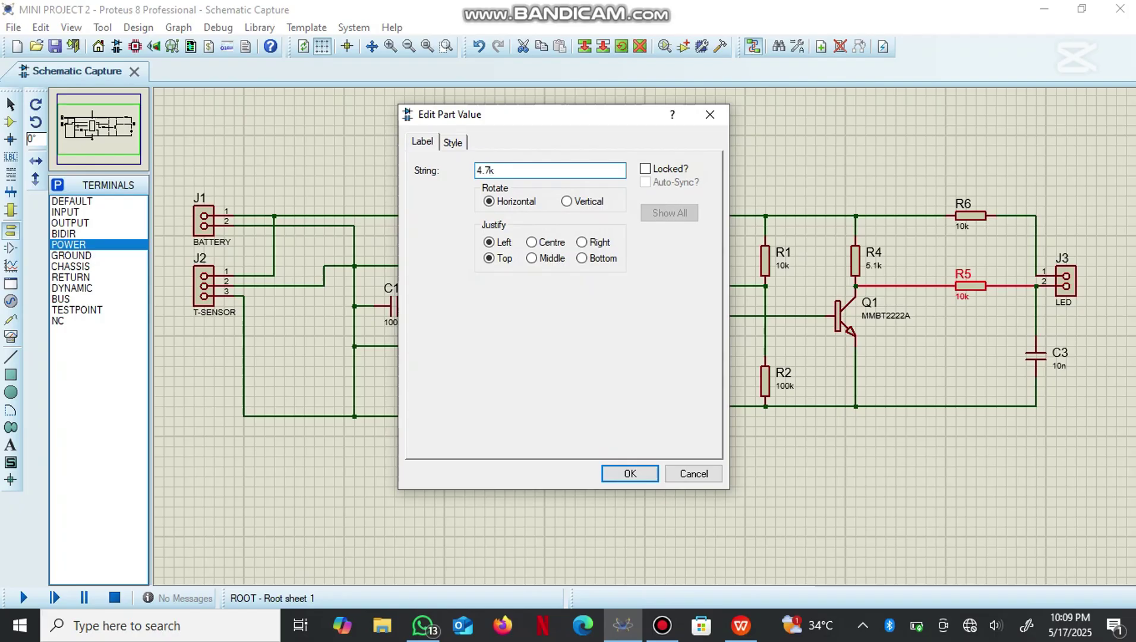
pyautogui.press('Return')
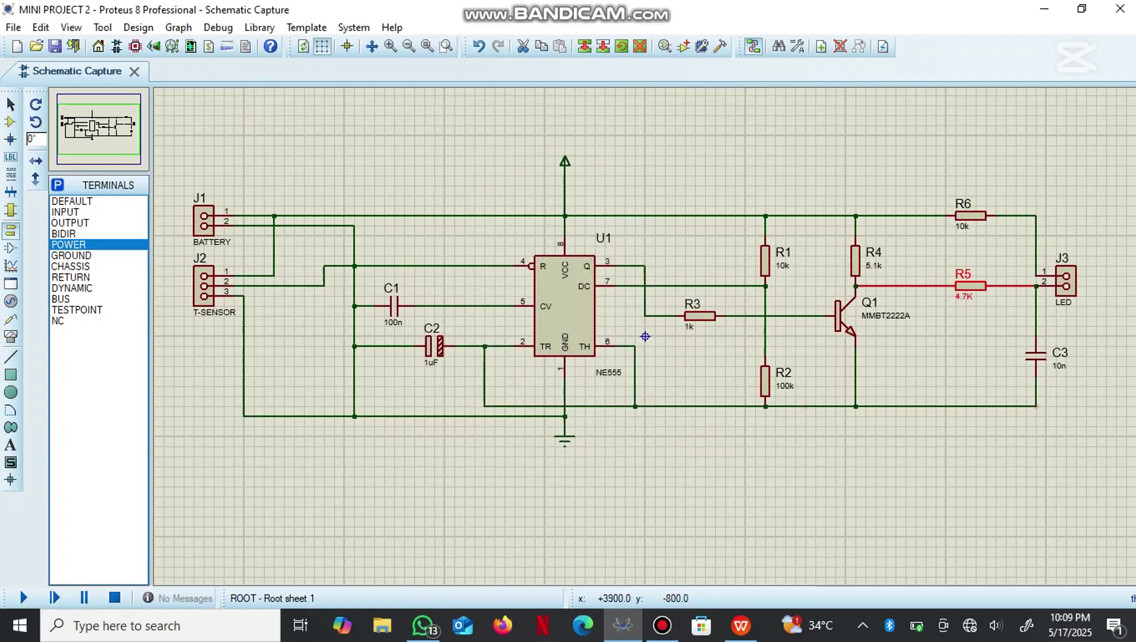
pyautogui.doubleClick(962, 226)
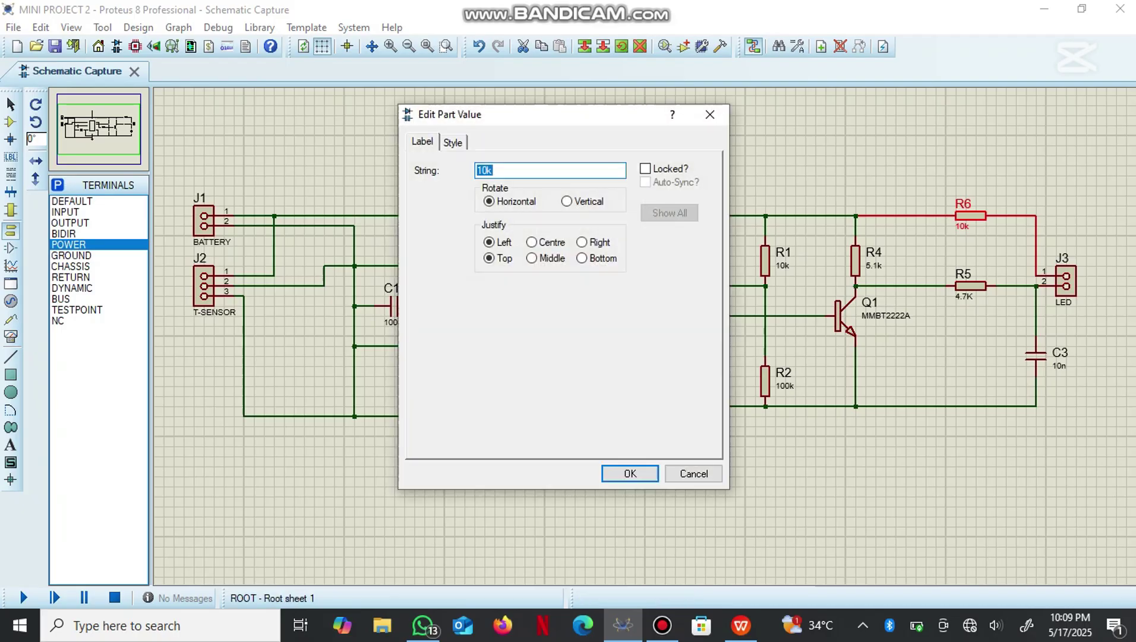
pyautogui.write('220')
pyautogui.click(630, 473)
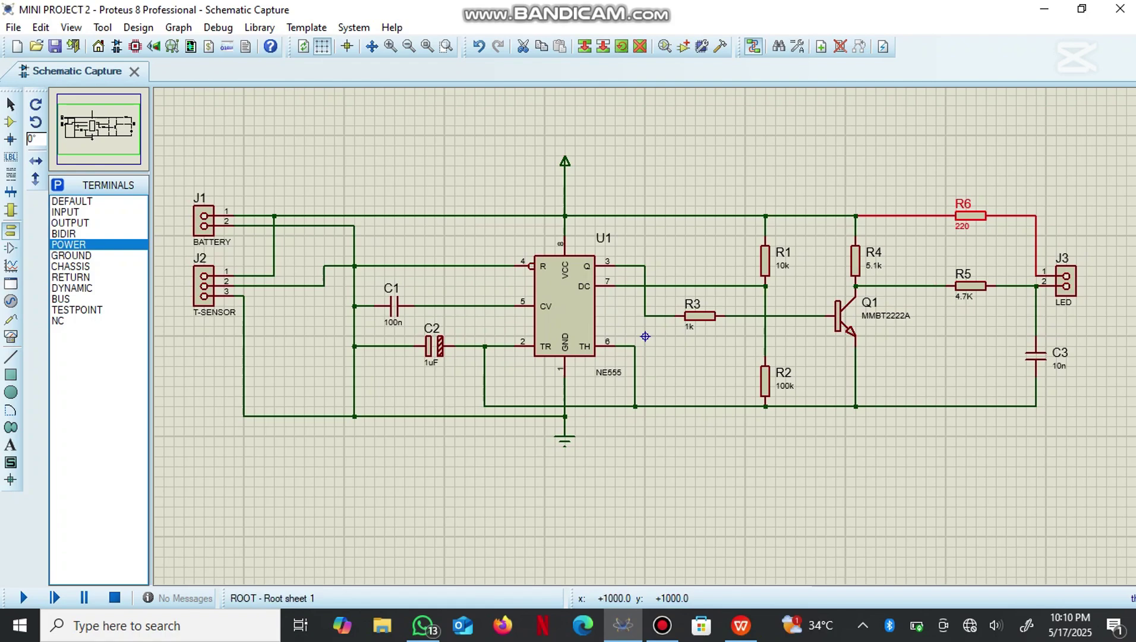
# Step: Label the power terminal above U1 as +5
pyautogui.doubleClick(565, 161)
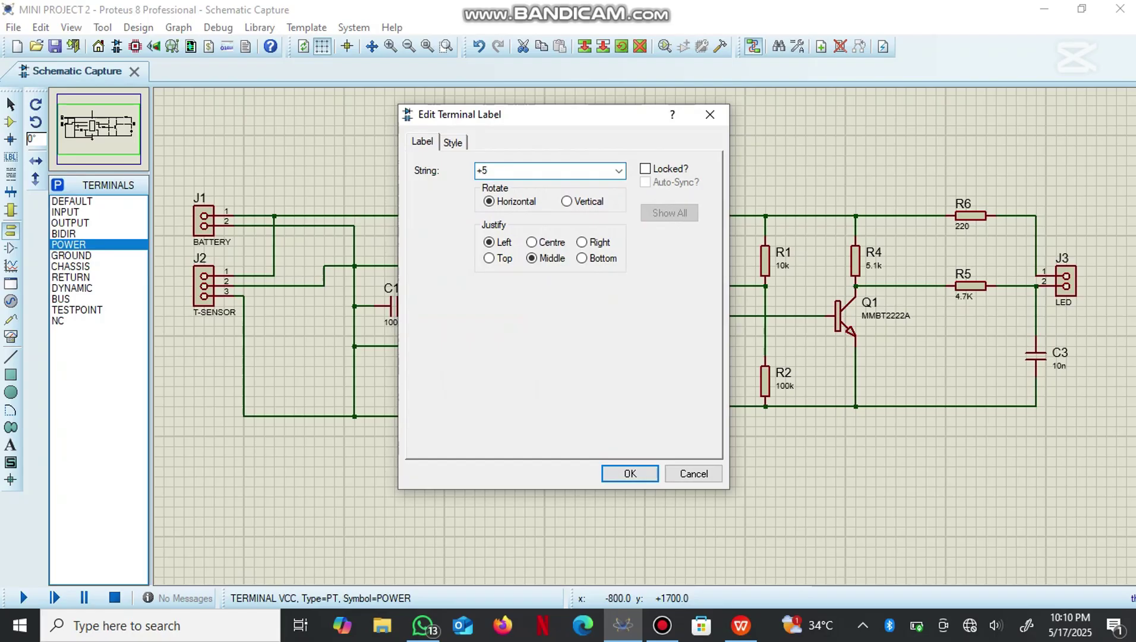
pyautogui.click(630, 473)
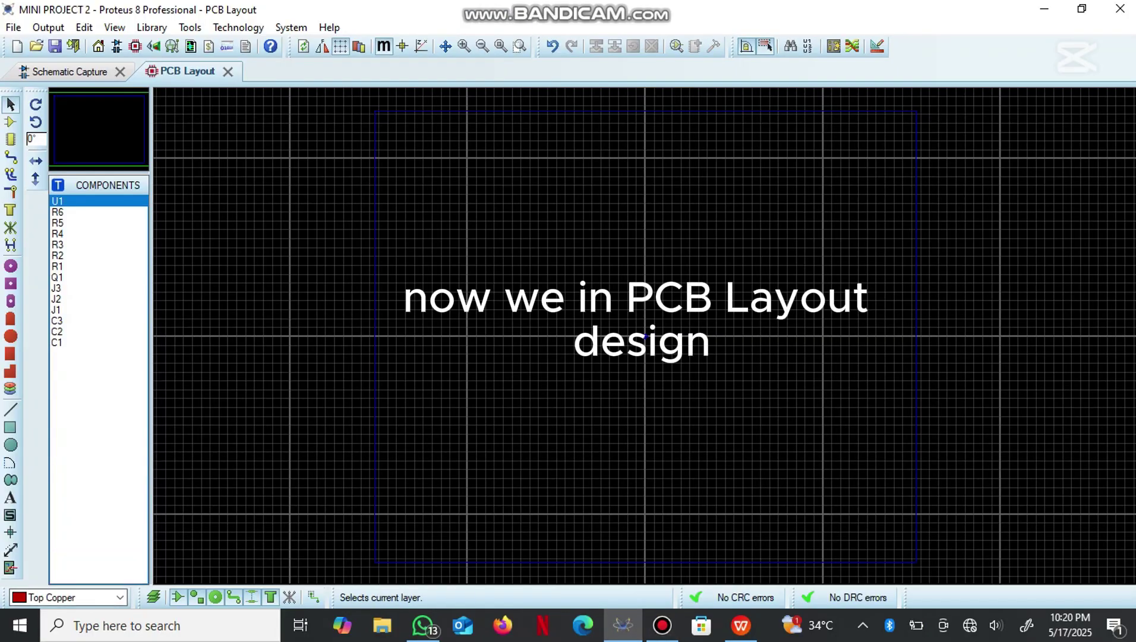
pyautogui.click(69, 597)
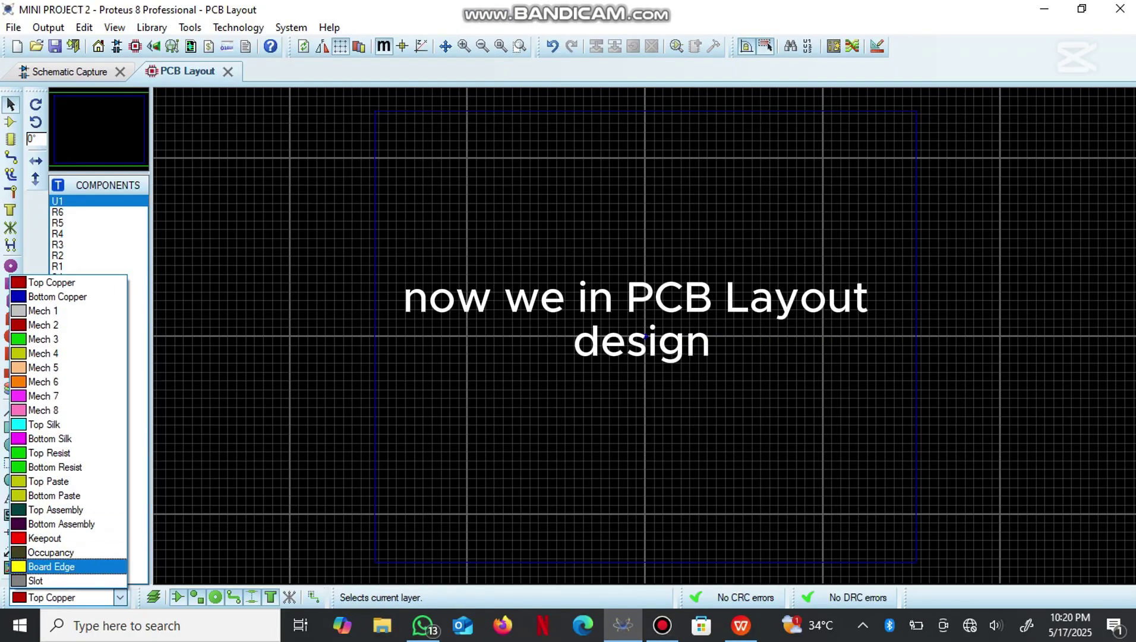
pyautogui.click(53, 566)
pyautogui.moveTo(379, 110); pyautogui.dragTo(911, 465)
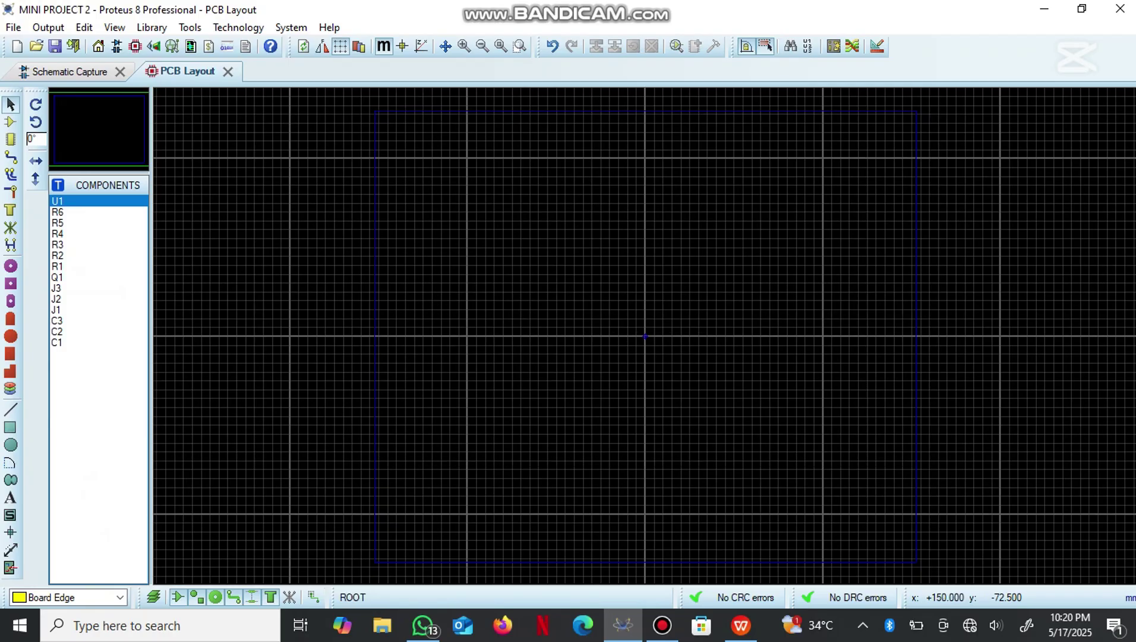
# Step: Draw a rectangle about 300 mm wide and 185 mm high on the Board Edge layer, inside the work area's border
pyautogui.click(11, 427)
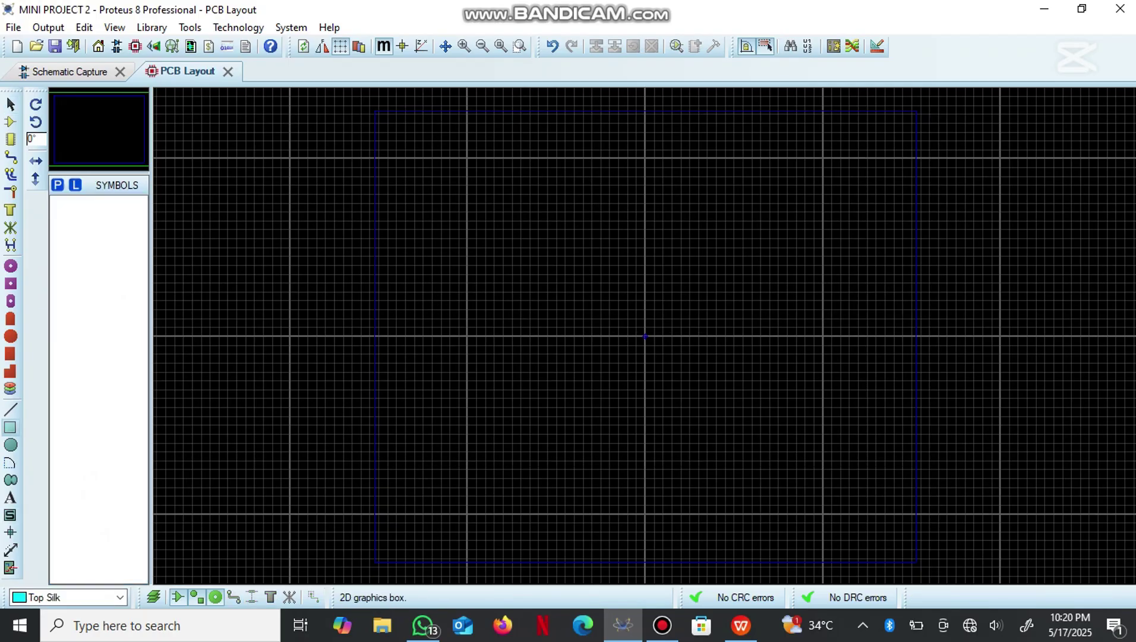
pyautogui.click(68, 596)
pyautogui.click(53, 563)
pyautogui.moveTo(379, 119); pyautogui.dragTo(912, 446)
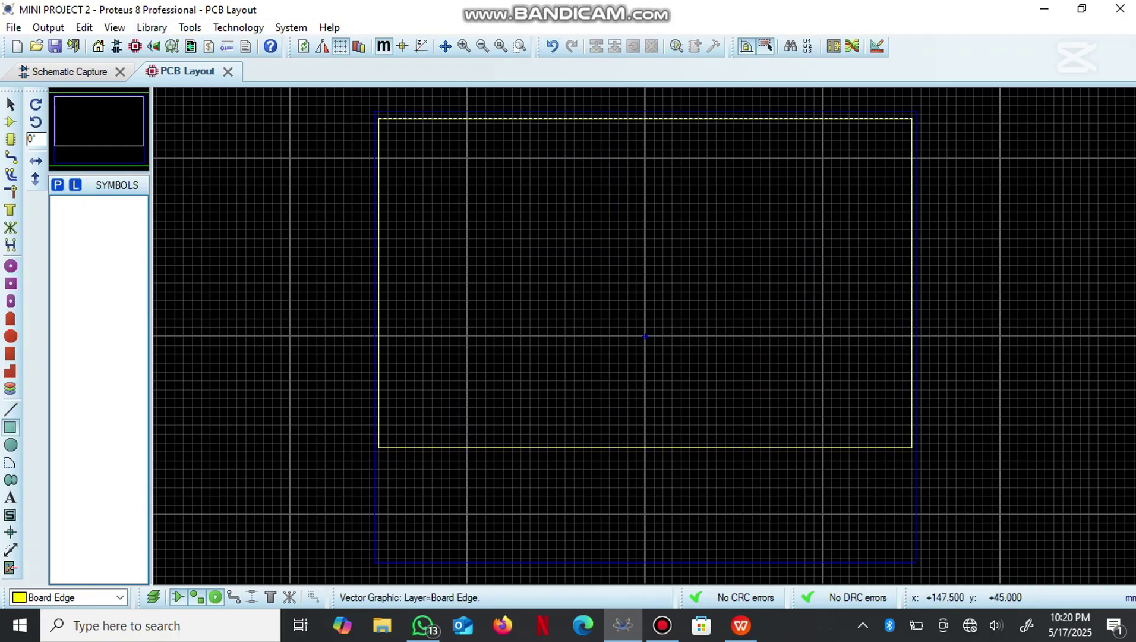
# Step: Resize the board-edge rectangle to a width of 50 mm and a height of 30 mm
pyautogui.rightClick(928, 246)
pyautogui.click(990, 275)
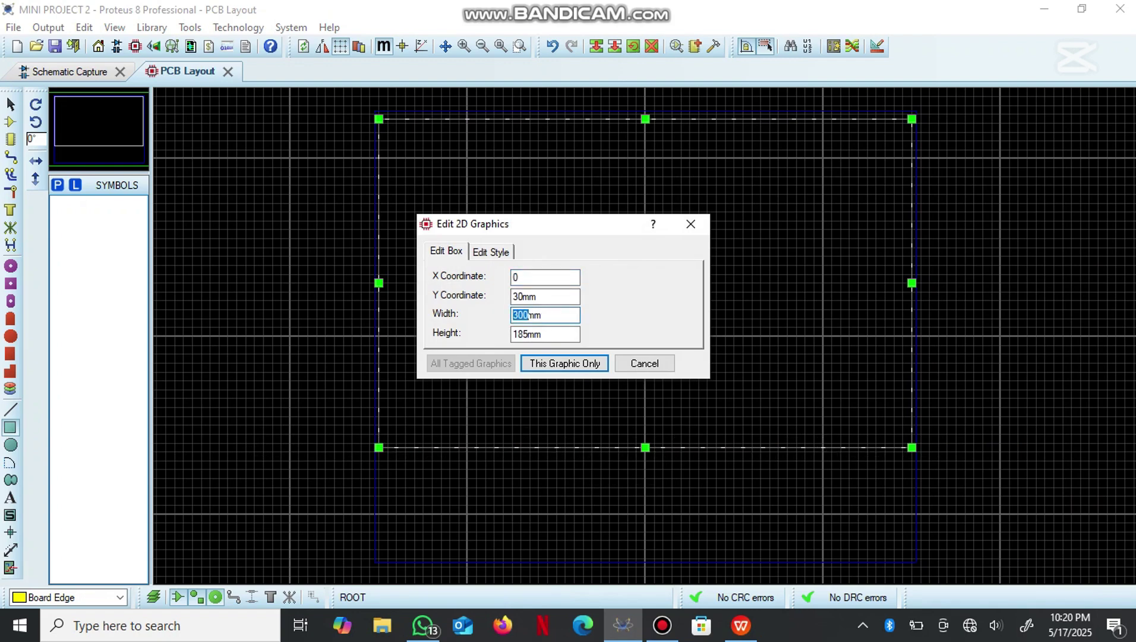
pyautogui.moveTo(528, 335); pyautogui.dragTo(512, 334)
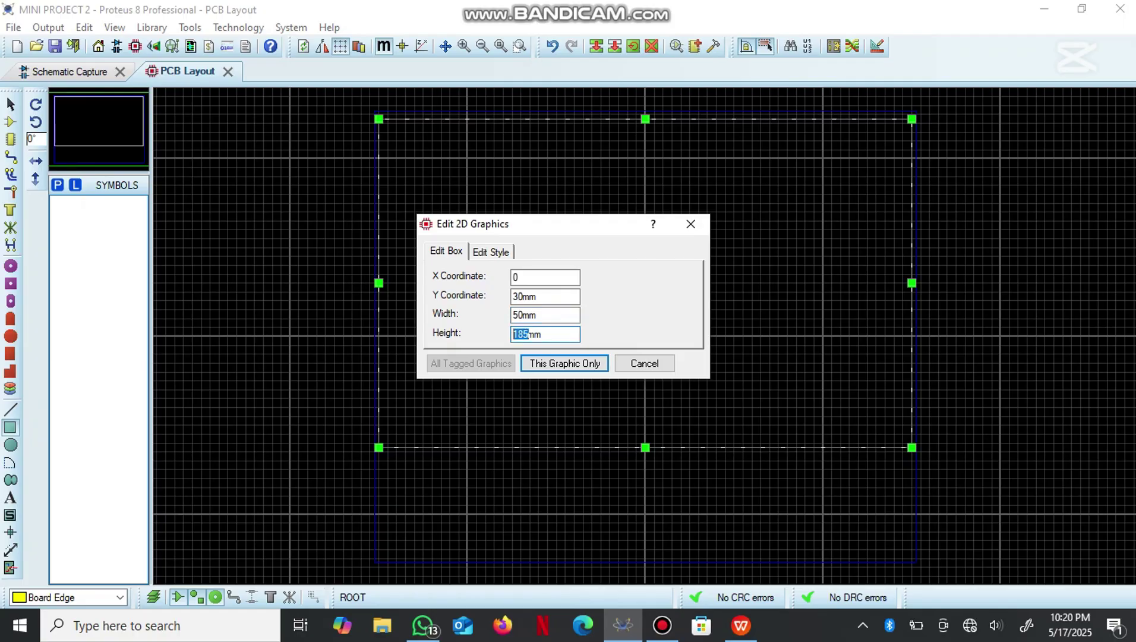
pyautogui.write('30')
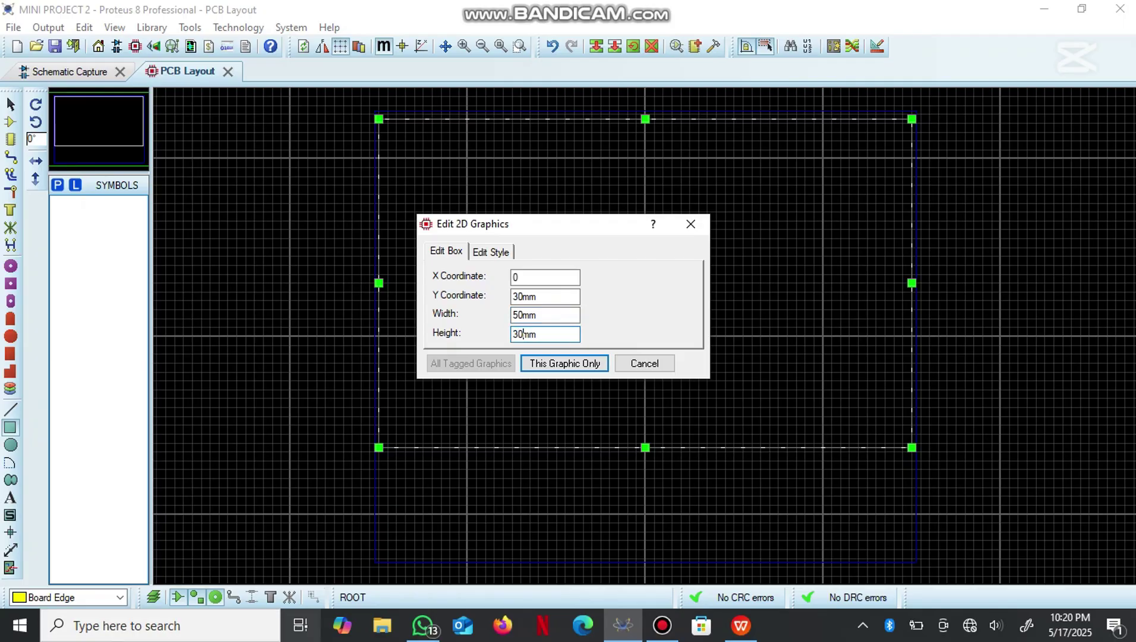
pyautogui.click(564, 363)
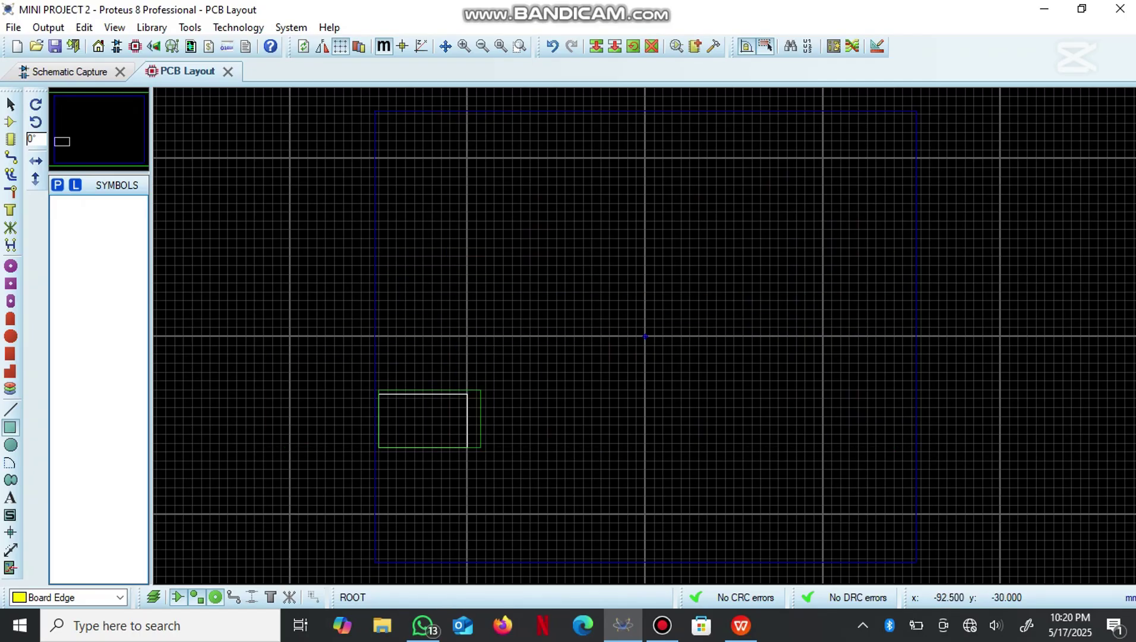
# Step: Move the board outline to the middle of the work area so that it surrounds the origin
pyautogui.moveTo(464, 394); pyautogui.dragTo(467, 394)
pyautogui.click(445, 424)
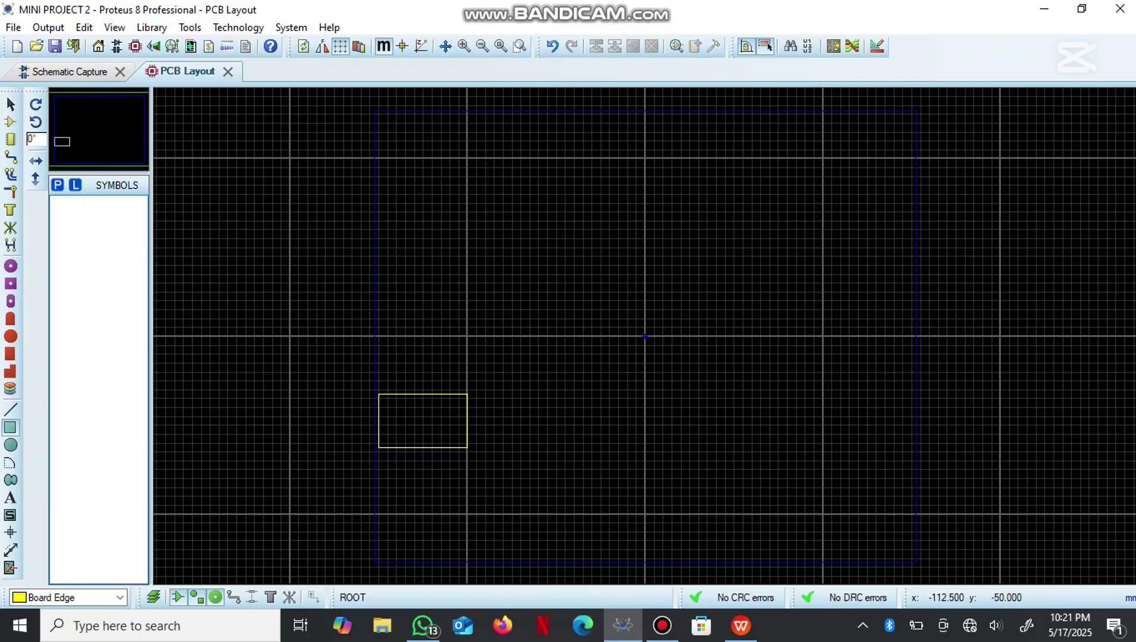
pyautogui.rightClick(468, 415)
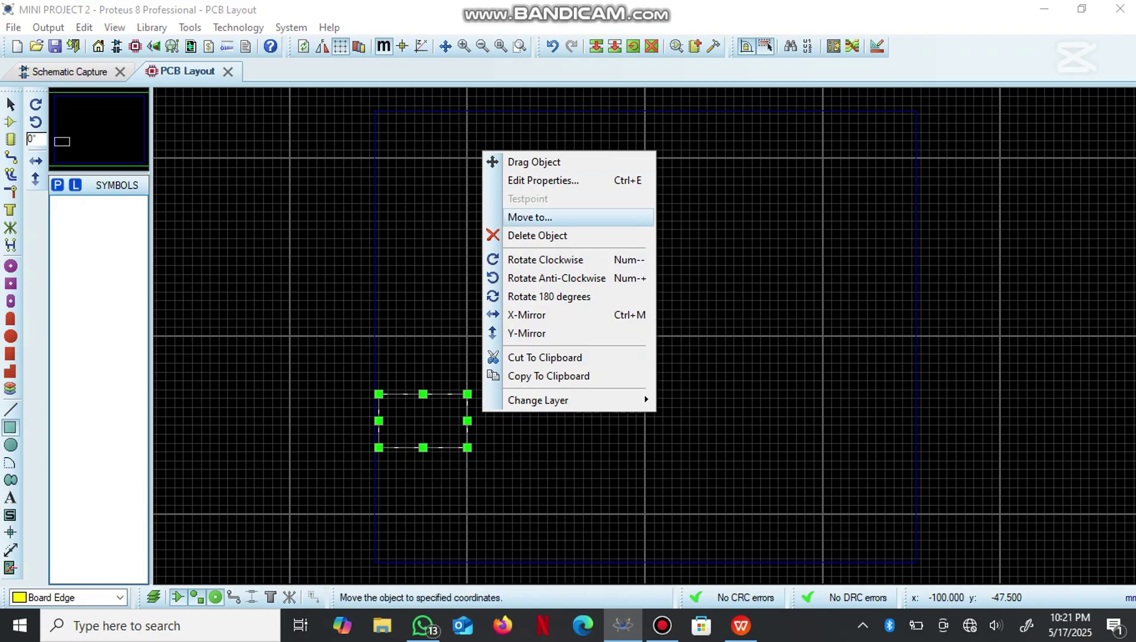
pyautogui.click(534, 162)
pyautogui.click(684, 339)
pyautogui.scroll(3, 684, 339)
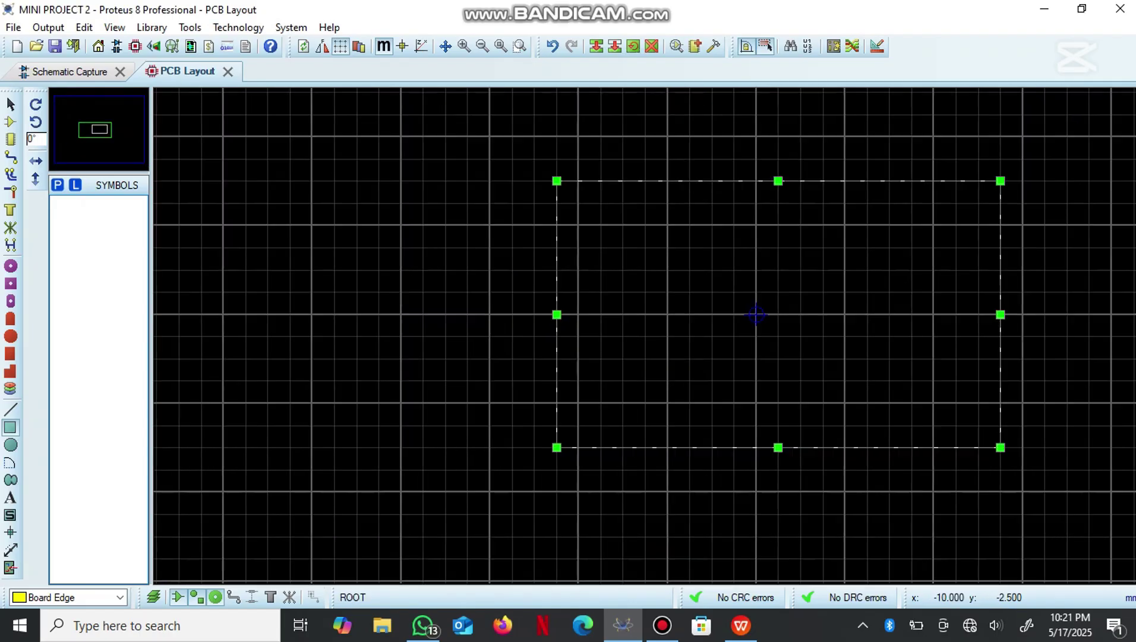
pyautogui.scroll(3, 754, 315)
pyautogui.scroll(-1, 439, 224)
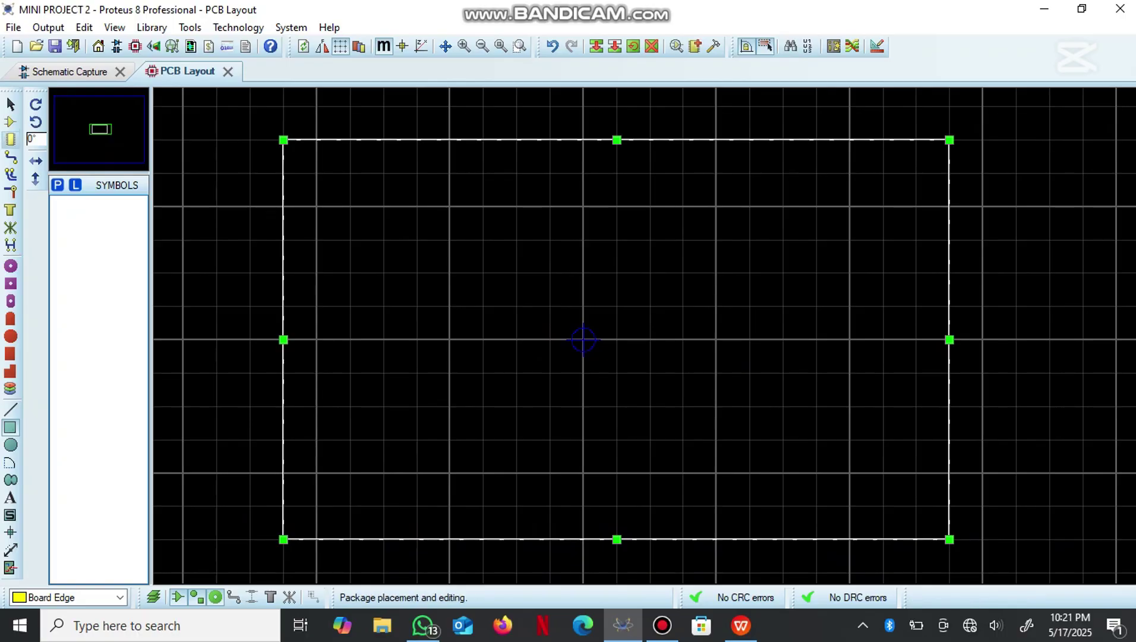
pyautogui.click(10, 139)
pyautogui.click(10, 157)
pyautogui.press('Down')
pyautogui.press('Down')
pyautogui.press('Down')
pyautogui.press('Down')
pyautogui.press('Down')
pyautogui.press('Down')
pyautogui.press('Down')
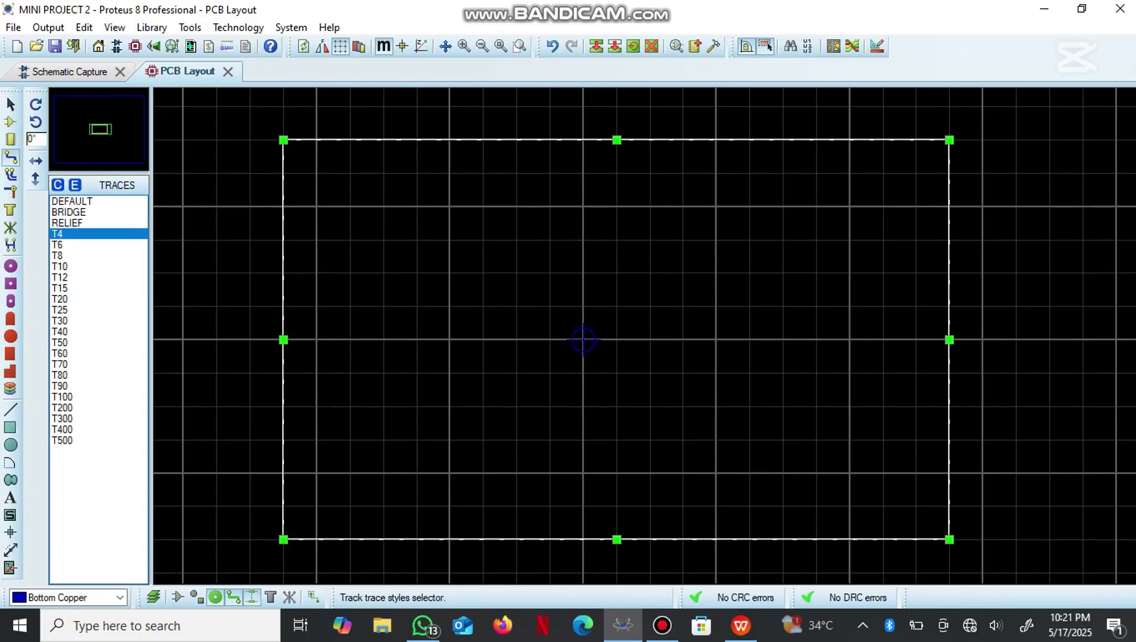
pyautogui.press('Up')
pyautogui.press('Up')
pyautogui.press('Up')
pyautogui.press('Up')
pyautogui.press('Up')
pyautogui.press('Up')
pyautogui.press('Up')
pyautogui.press('Down')
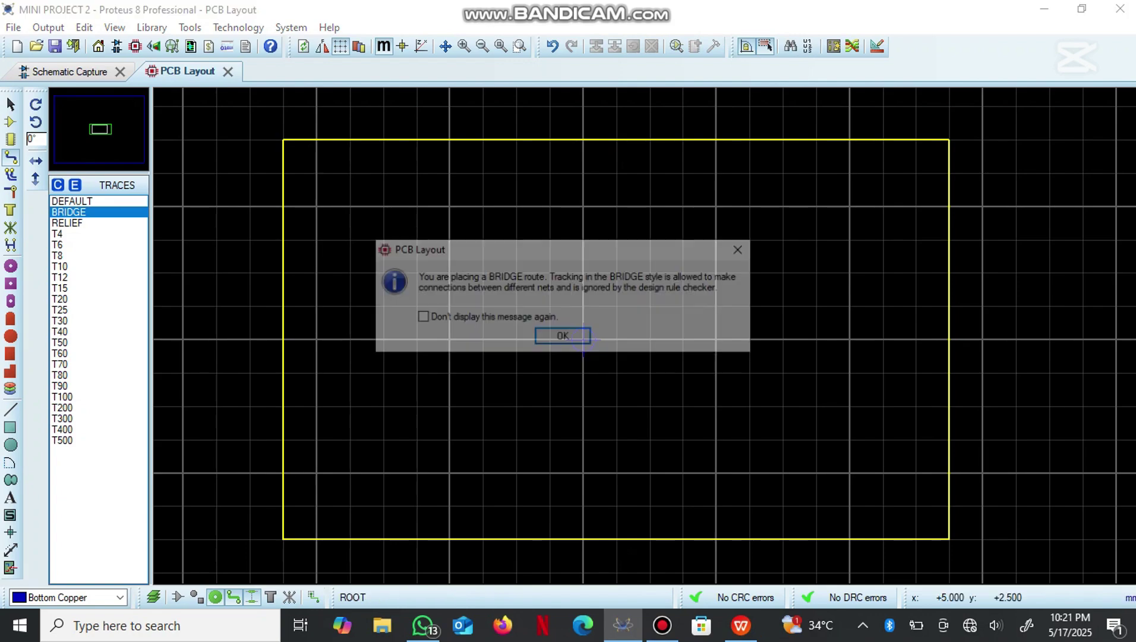
pyautogui.click(583, 339)
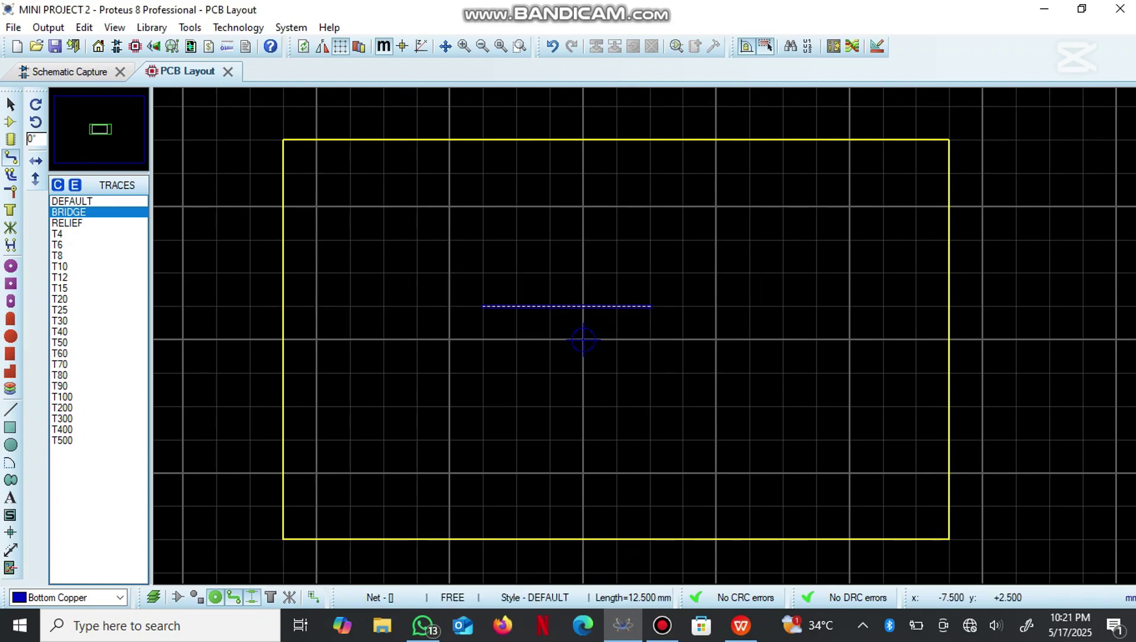
pyautogui.press('Down')
pyautogui.press('Down')
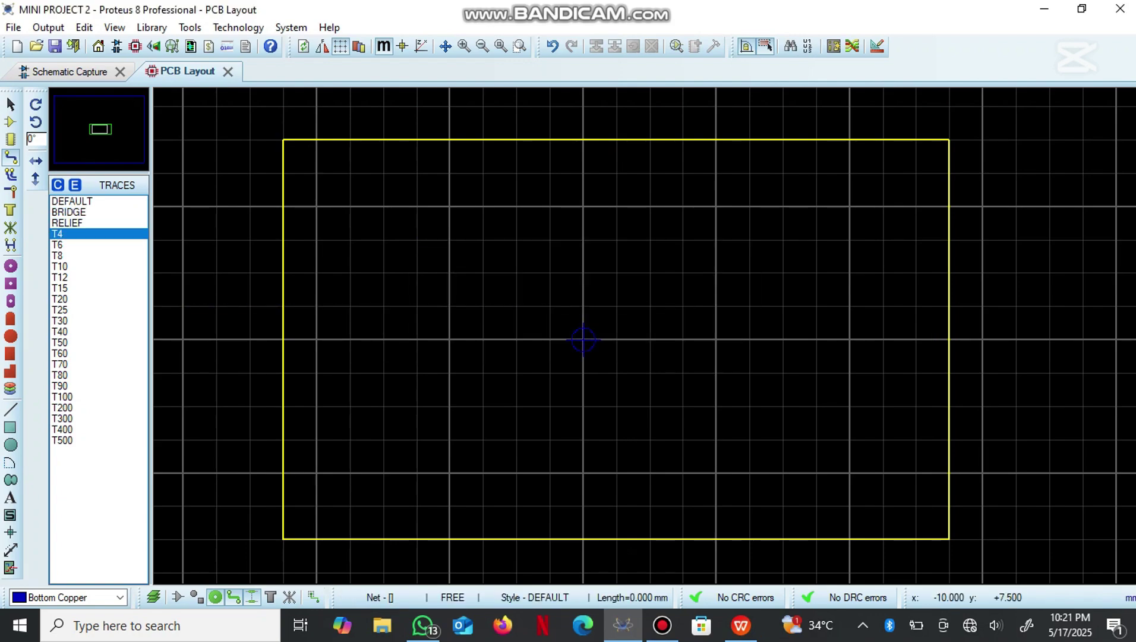
pyautogui.moveTo(383, 203); pyautogui.dragTo(486, 276)
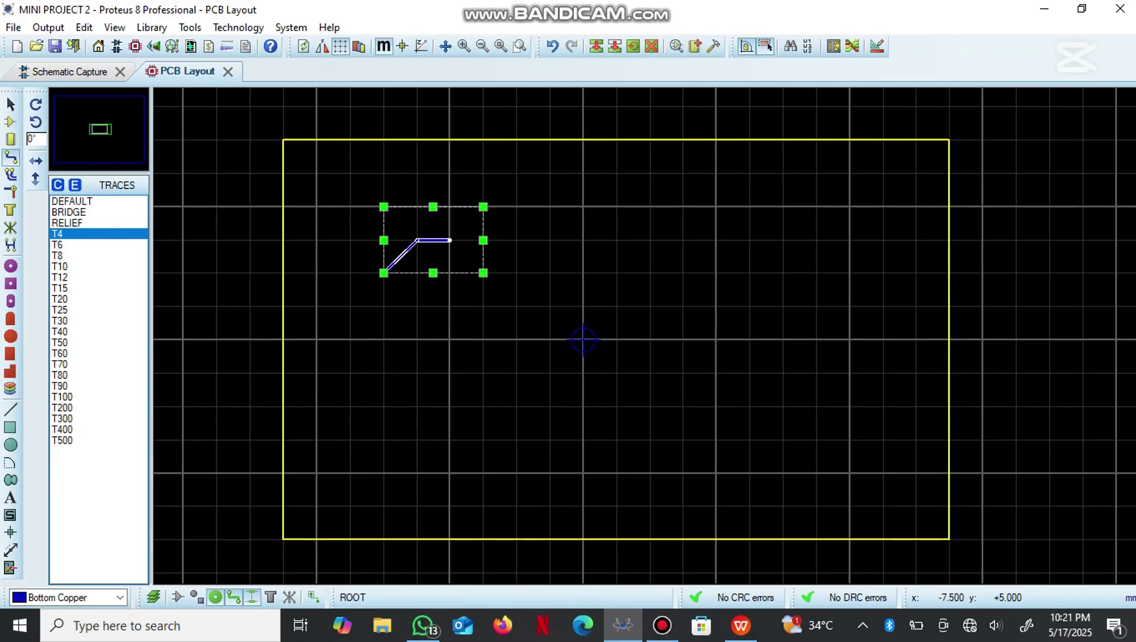
pyautogui.press('Delete')
# Step: Place C1 near the board's upper-left corner, C2 beside it on the right, and C3 below C1
pyautogui.click(10, 104)
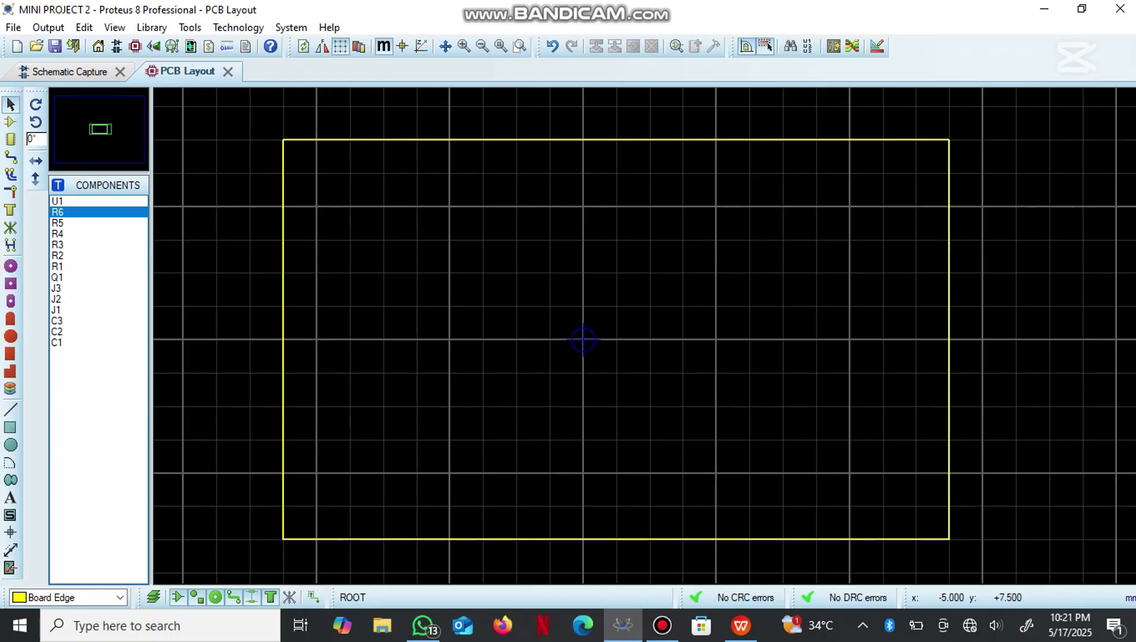
pyautogui.click(10, 174)
pyautogui.click(10, 122)
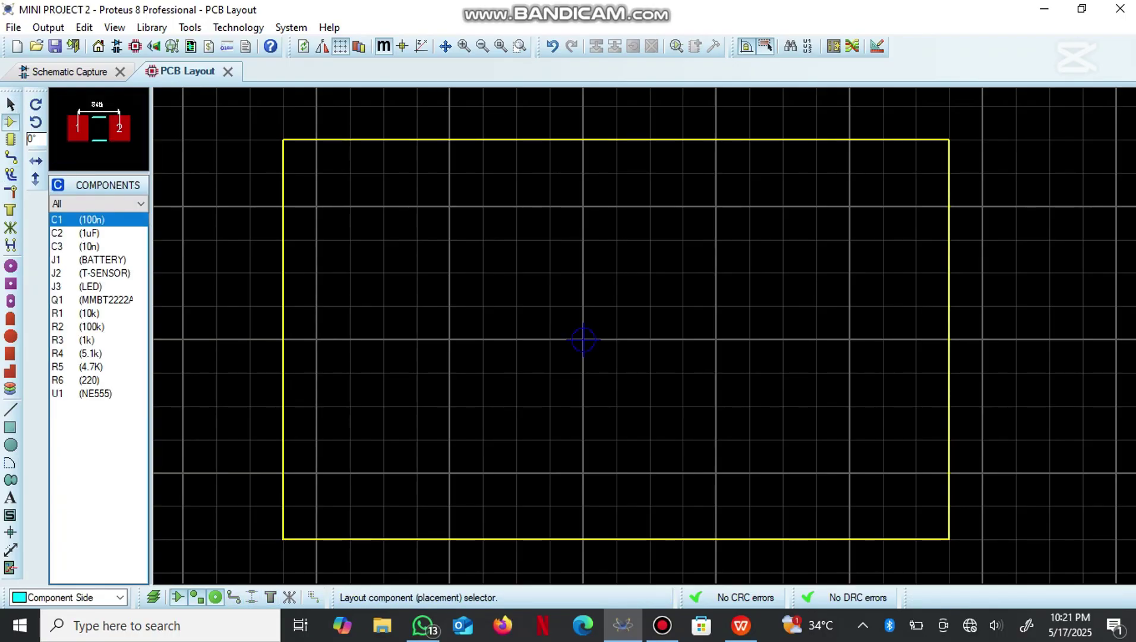
pyautogui.click(463, 265)
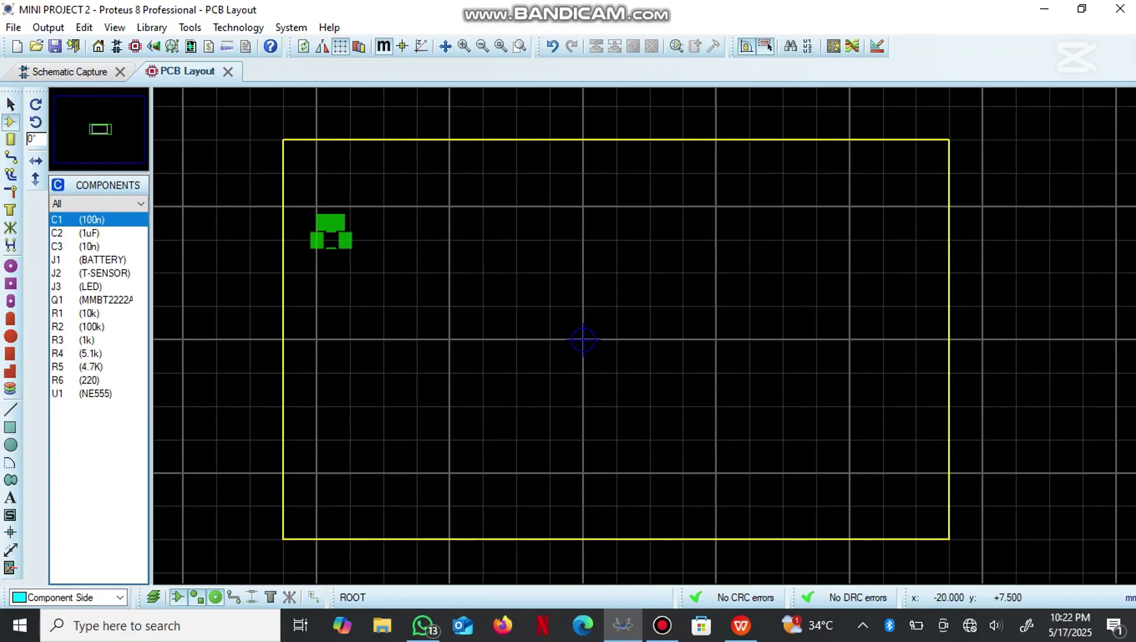
pyautogui.click(364, 240)
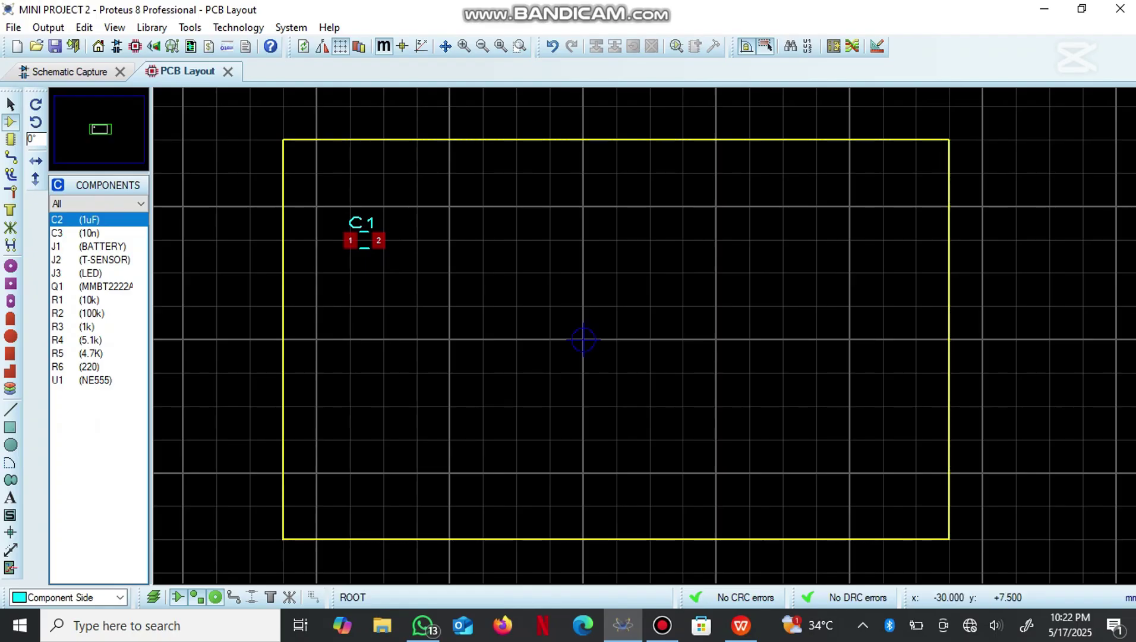
pyautogui.click(433, 240)
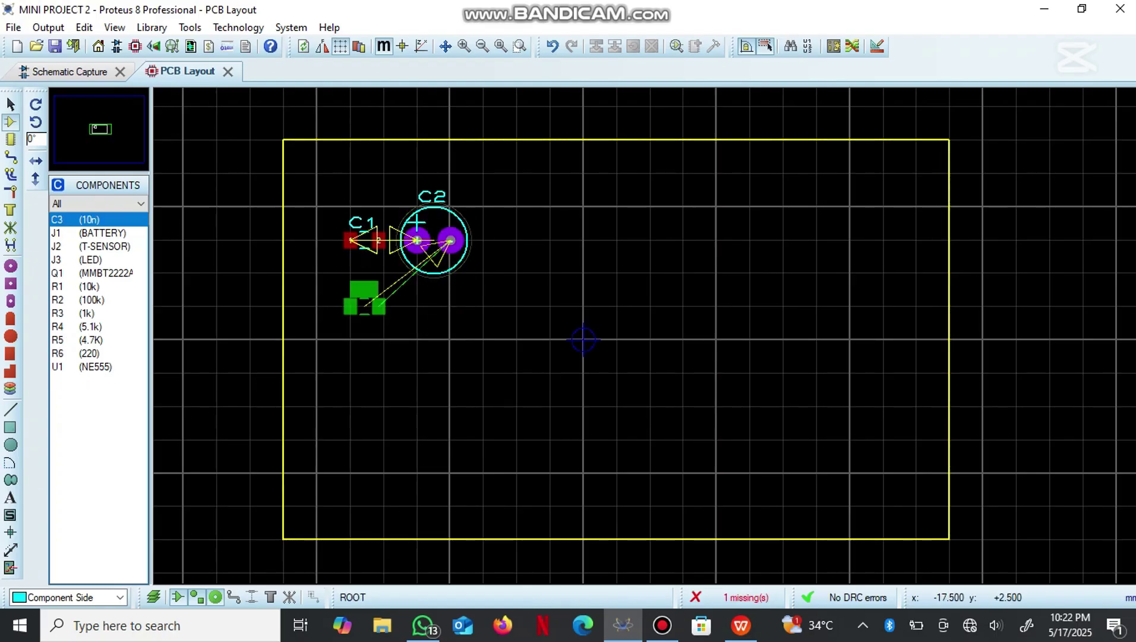
pyautogui.click(364, 306)
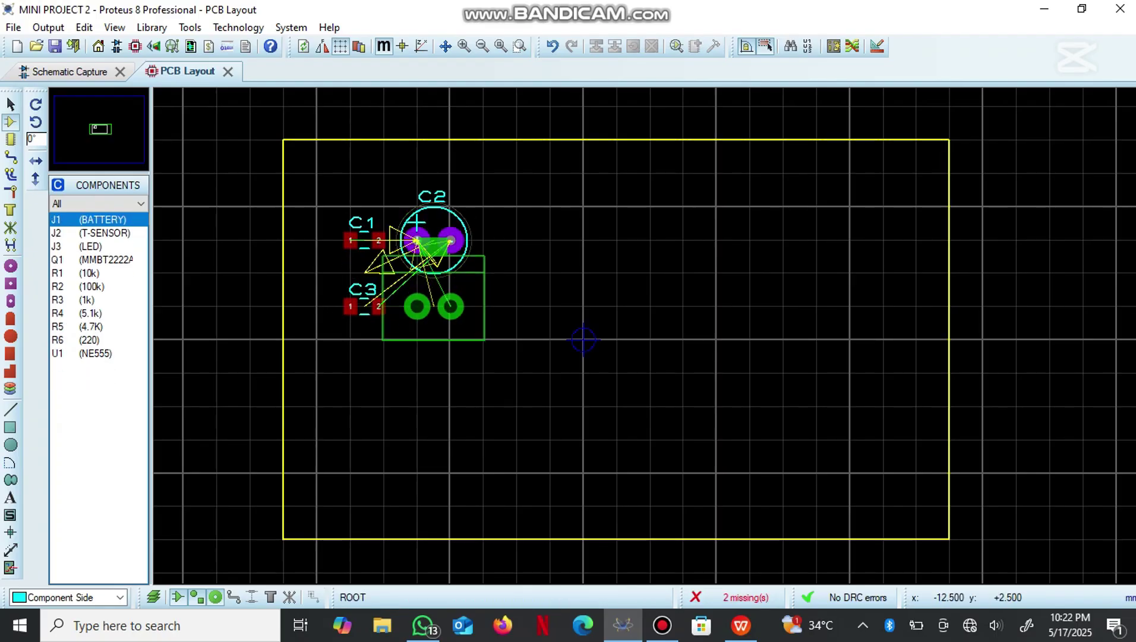
# Step: Place connector J1 directly below C2 and connector J2 in the board's upper middle
pyautogui.click(434, 298)
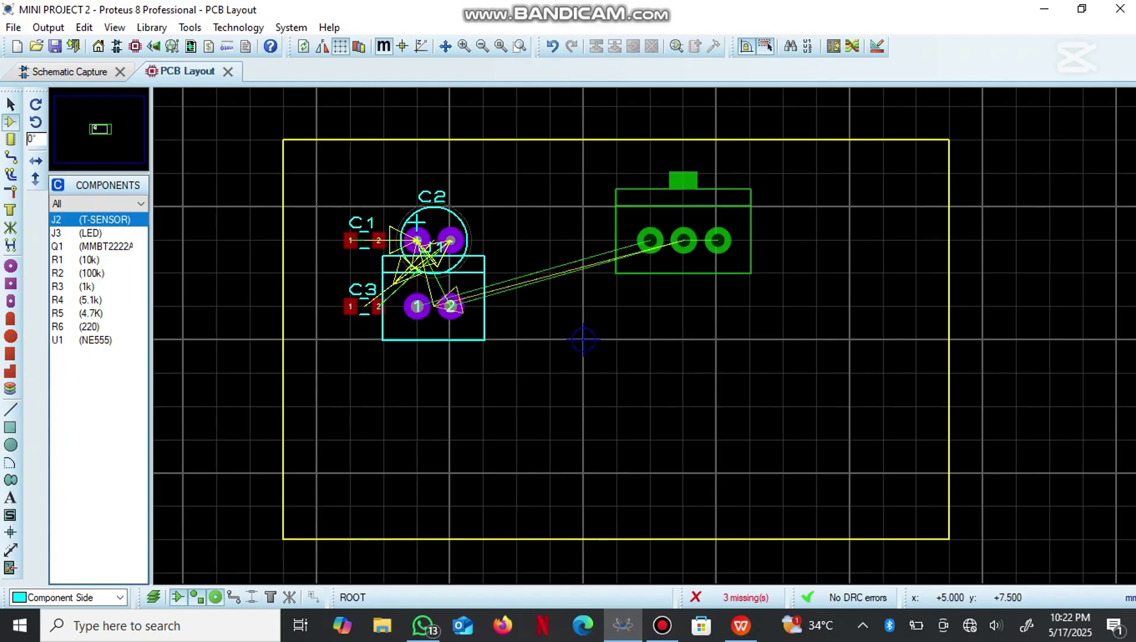
pyautogui.click(650, 240)
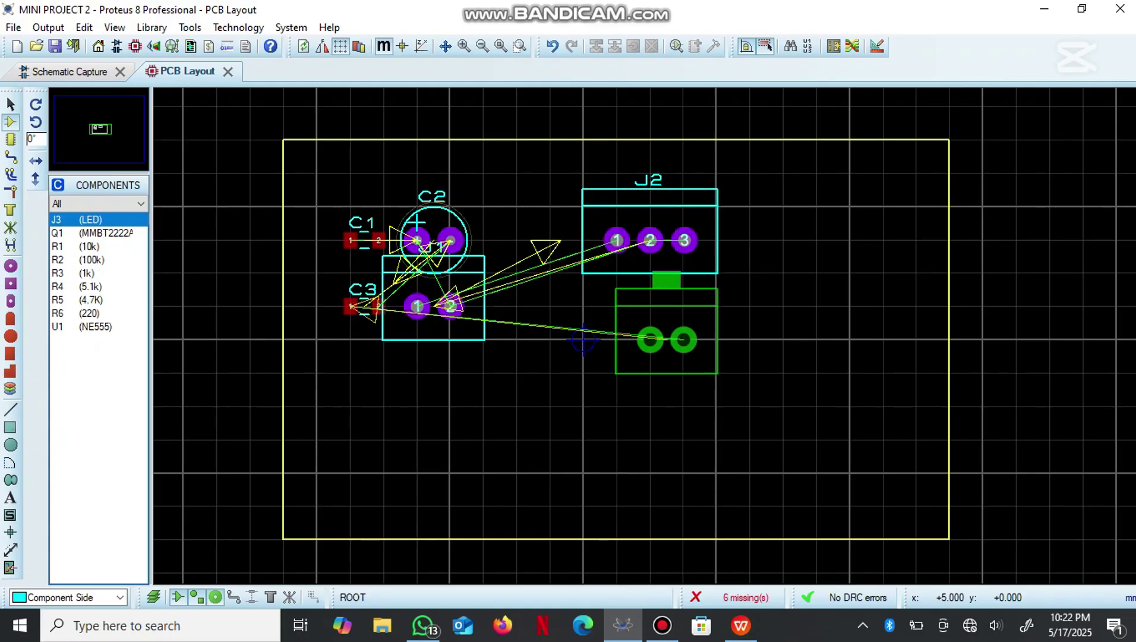
# Step: Place connector J3 below J2 near the board's centre and transistor Q1 in the board's lower-left corner
pyautogui.click(633, 363)
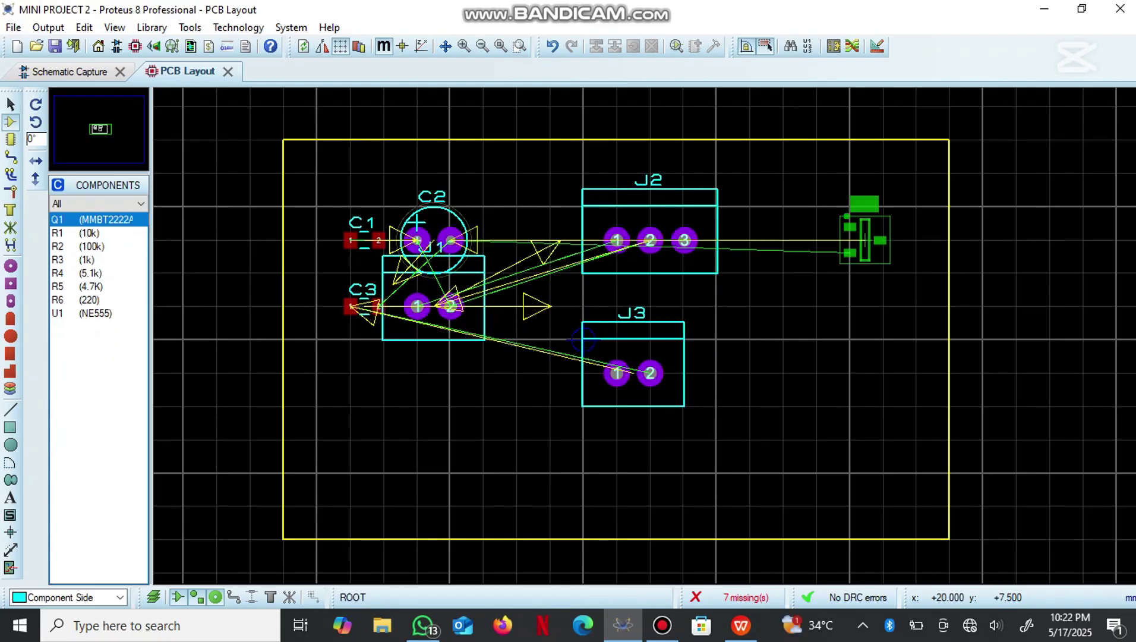
pyautogui.click(332, 472)
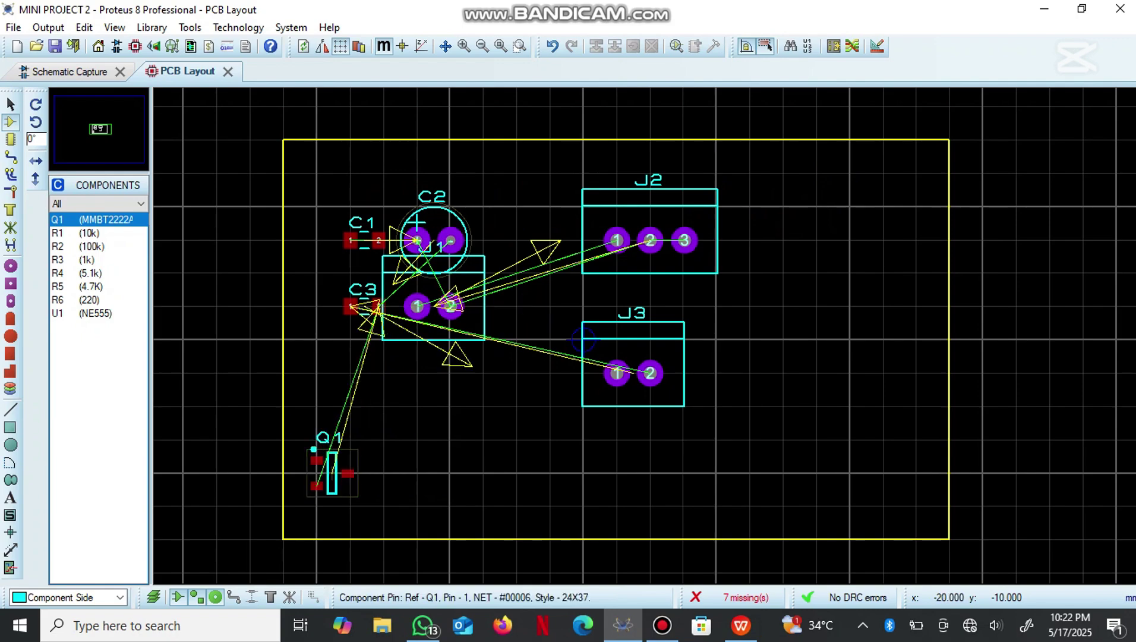
# Step: Place resistors R1 to R6 in three rows of two near the board's right edge, and place U1 directly below them
pyautogui.click(764, 206)
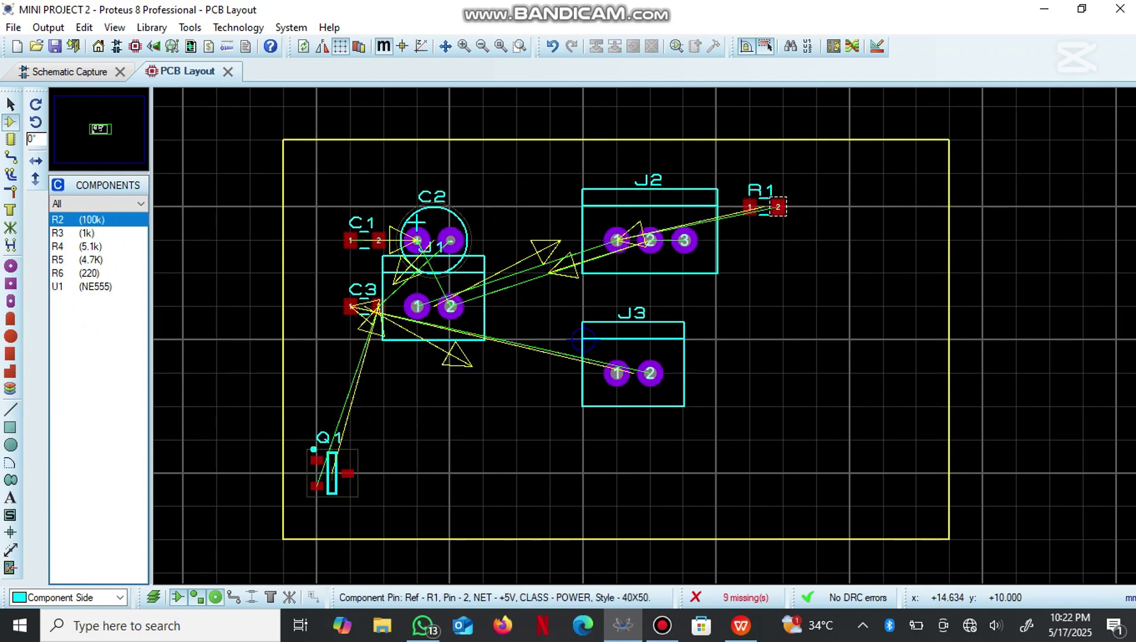
pyautogui.click(863, 206)
pyautogui.click(763, 272)
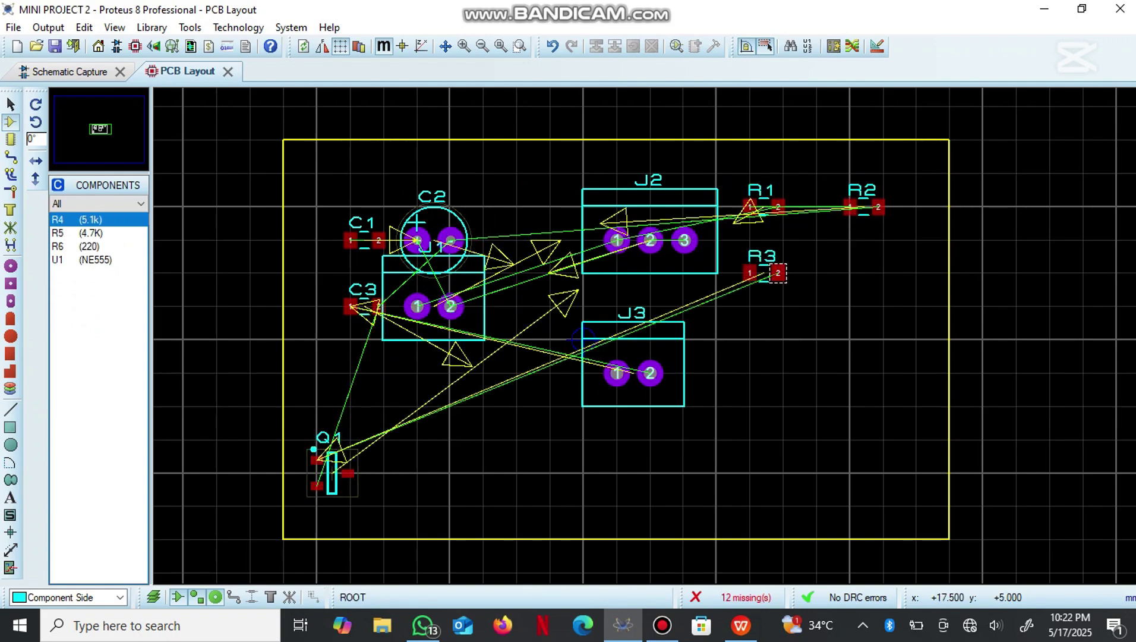
pyautogui.click(863, 272)
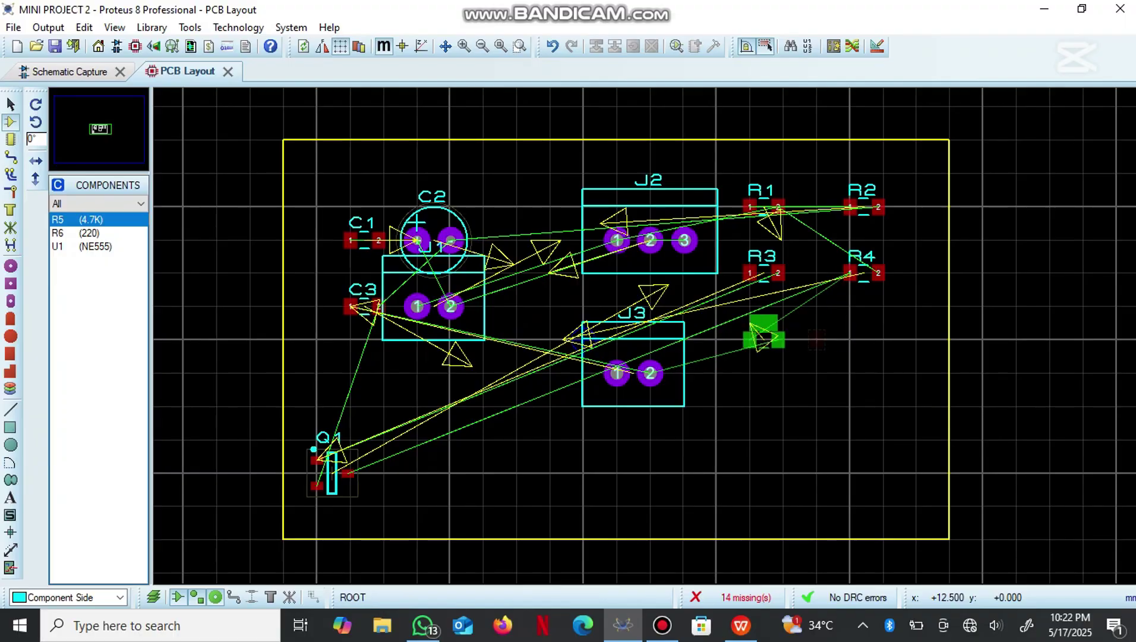
pyautogui.click(764, 339)
pyautogui.click(864, 339)
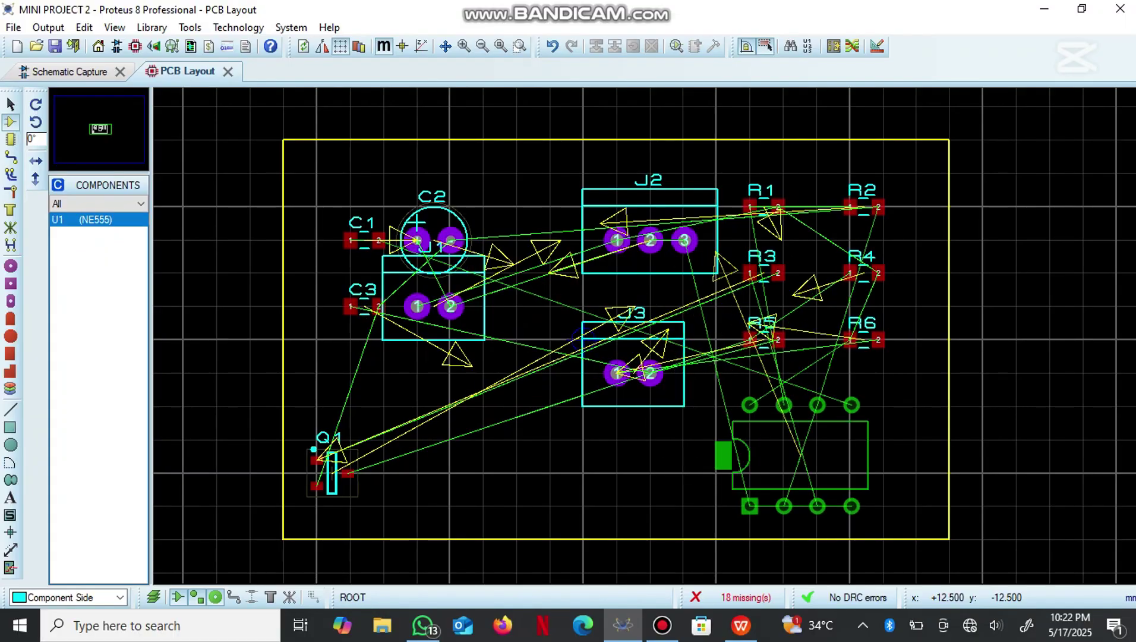
pyautogui.click(749, 505)
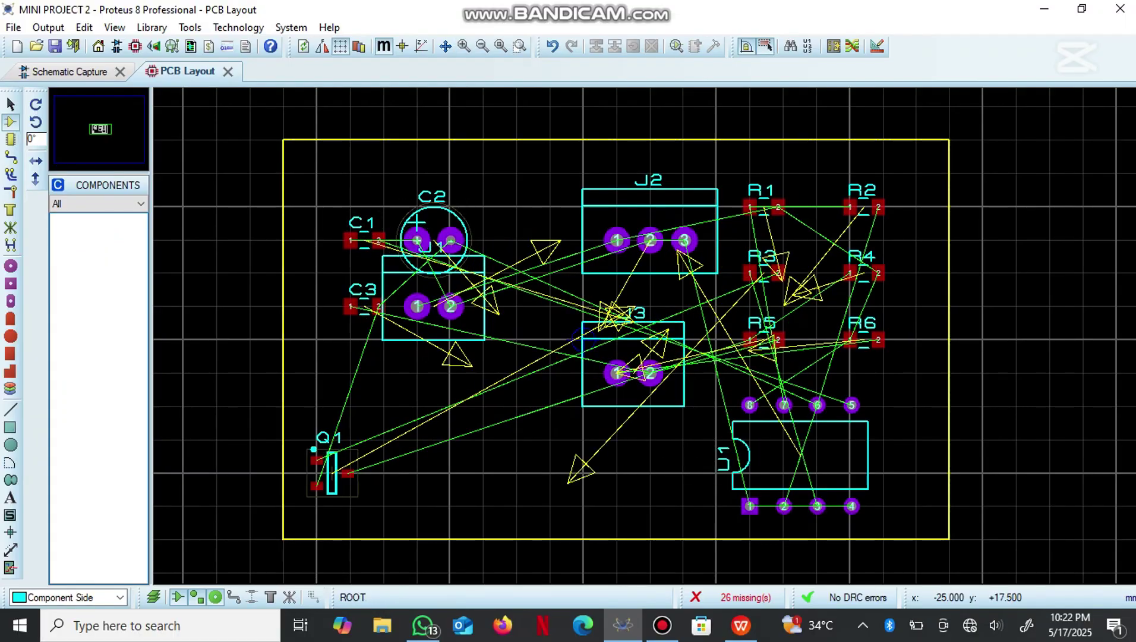
pyautogui.click(151, 28)
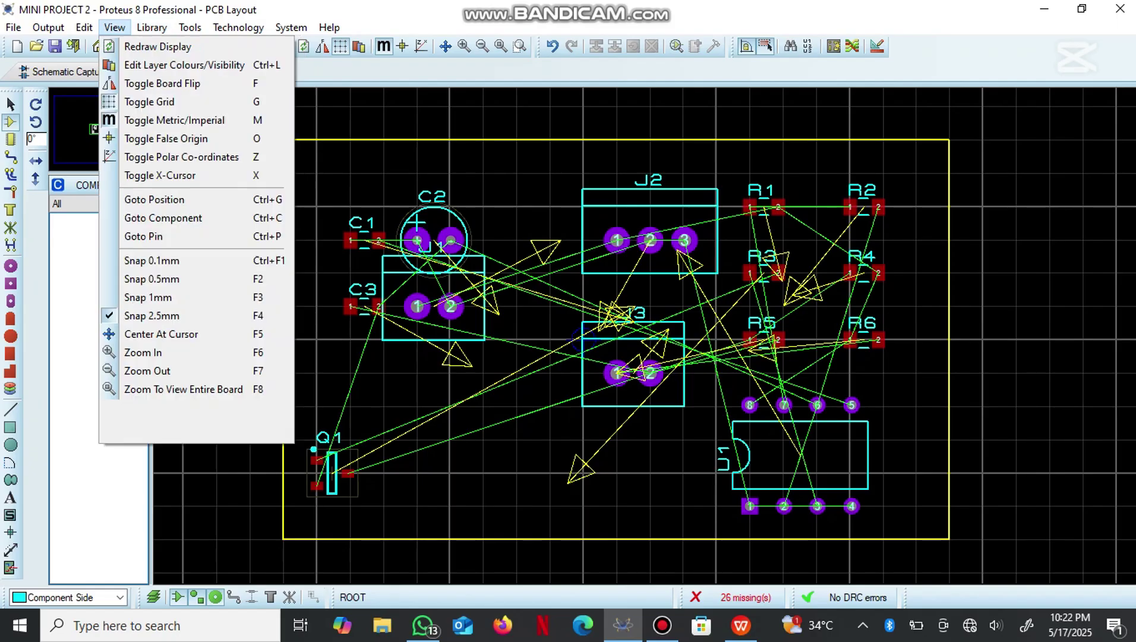
pyautogui.click(149, 46)
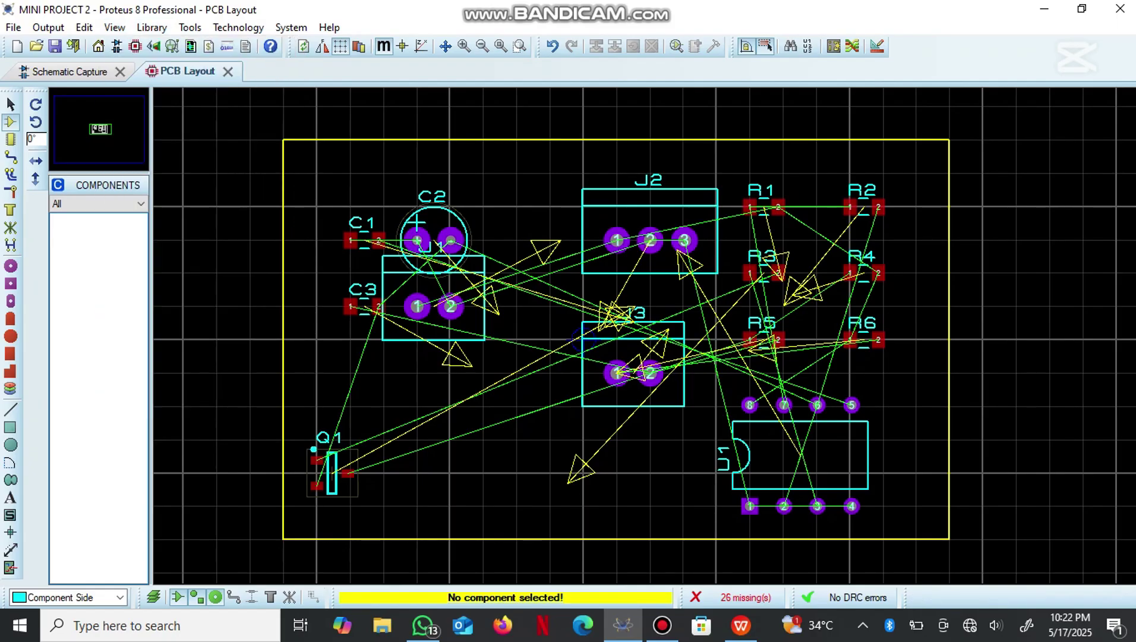
pyautogui.click(115, 27)
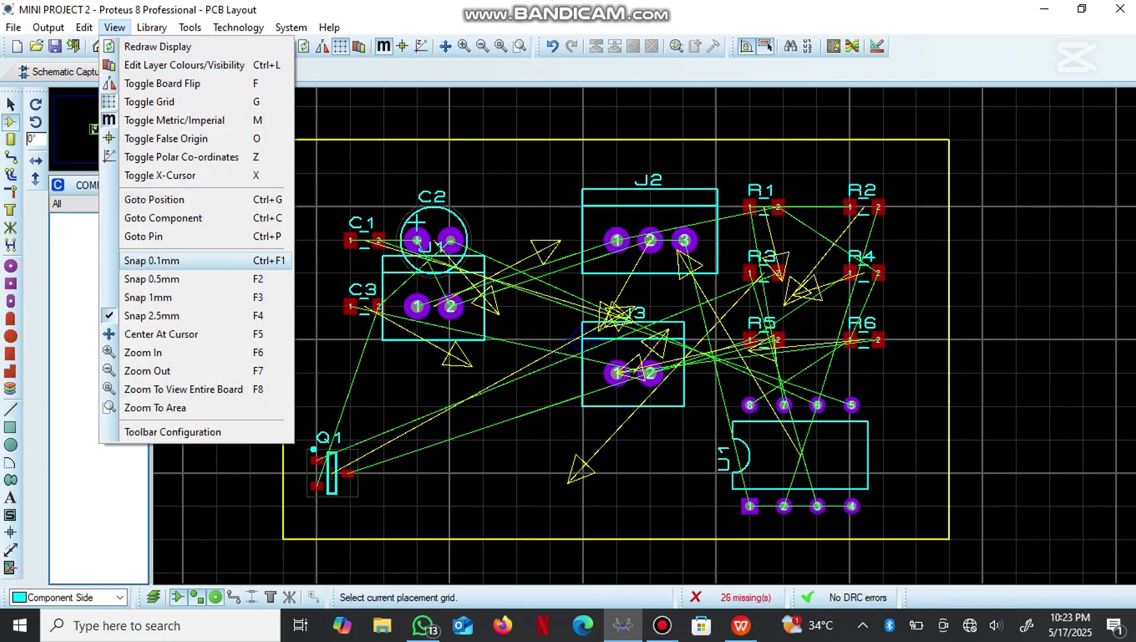
pyautogui.click(149, 46)
pyautogui.click(151, 28)
pyautogui.click(151, 27)
pyautogui.click(152, 27)
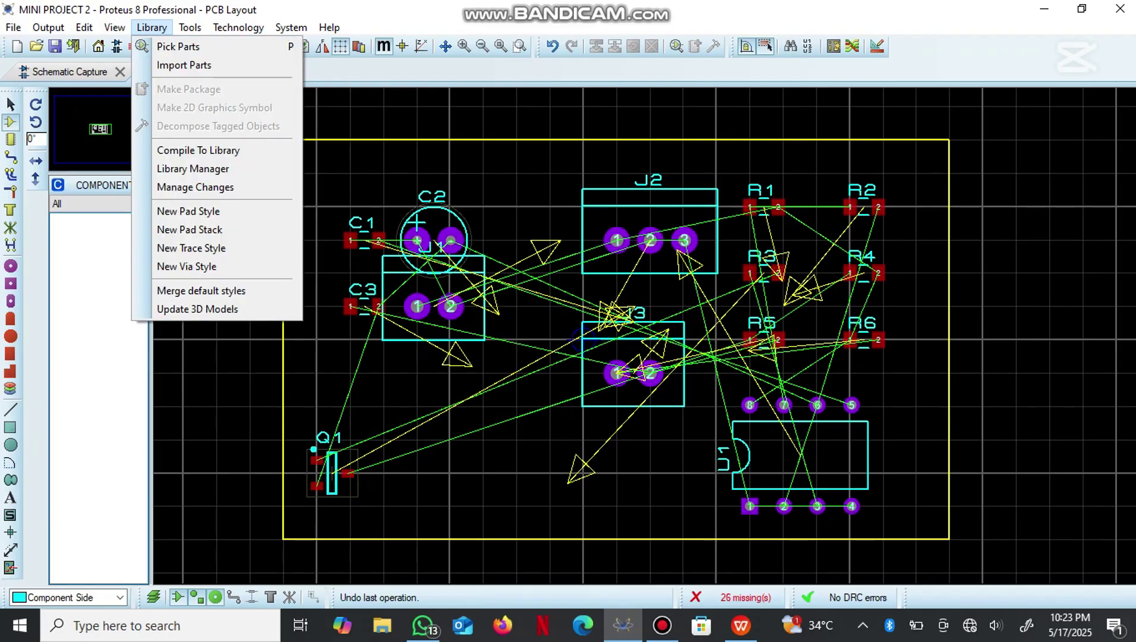
pyautogui.moveTo(152, 27)
pyautogui.moveTo(190, 28)
pyautogui.moveTo(49, 27)
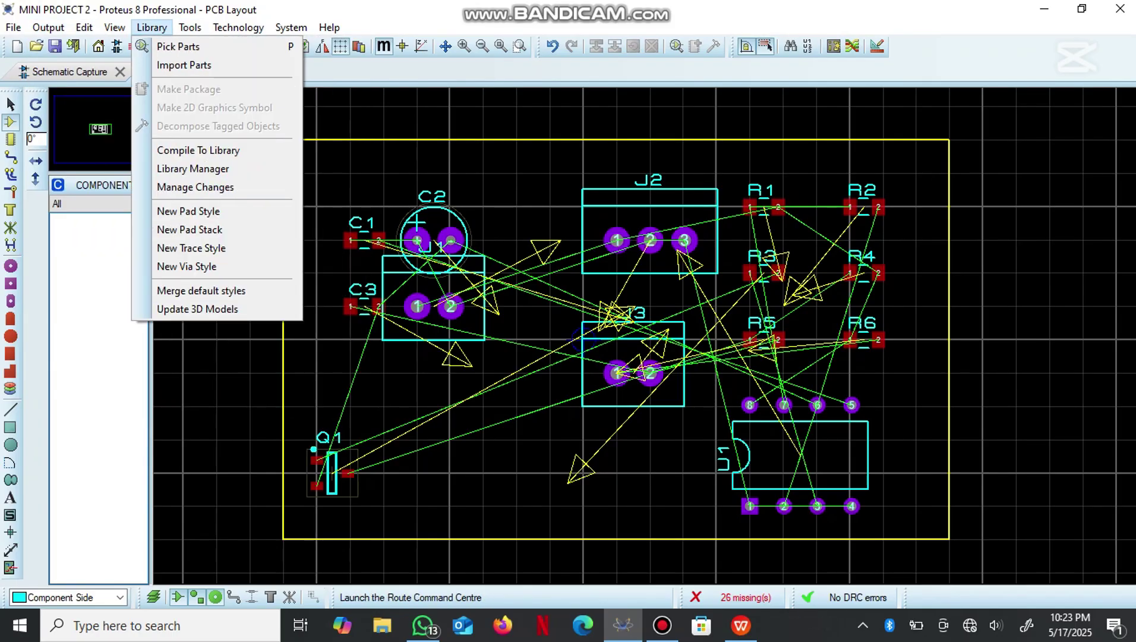
pyautogui.click(193, 169)
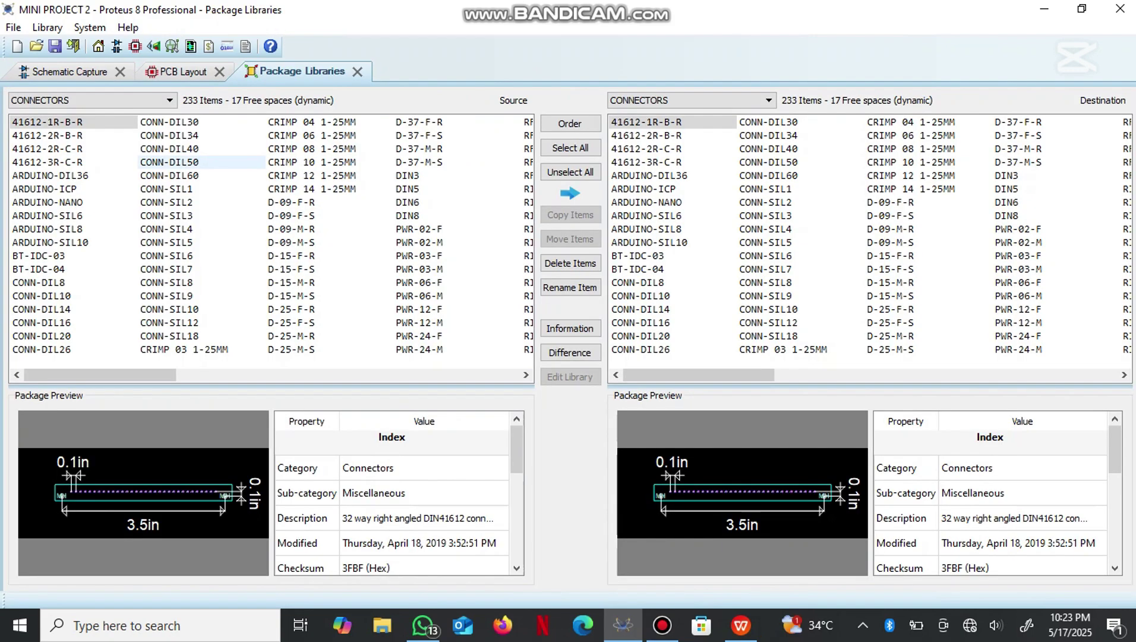
pyautogui.click(357, 72)
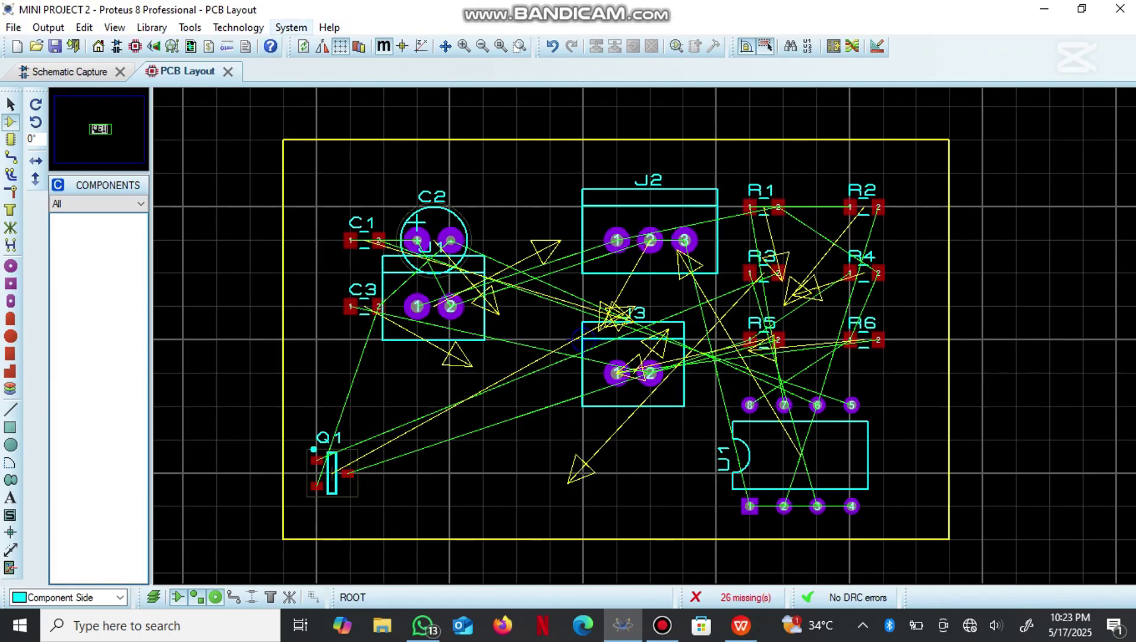
pyautogui.click(190, 27)
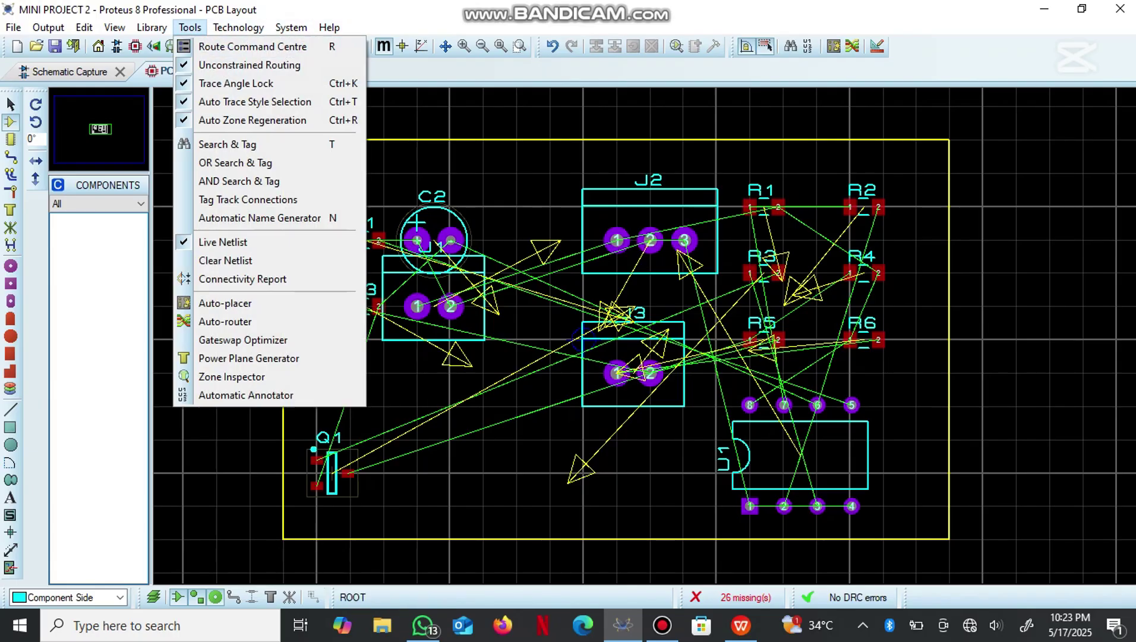
pyautogui.moveTo(152, 27)
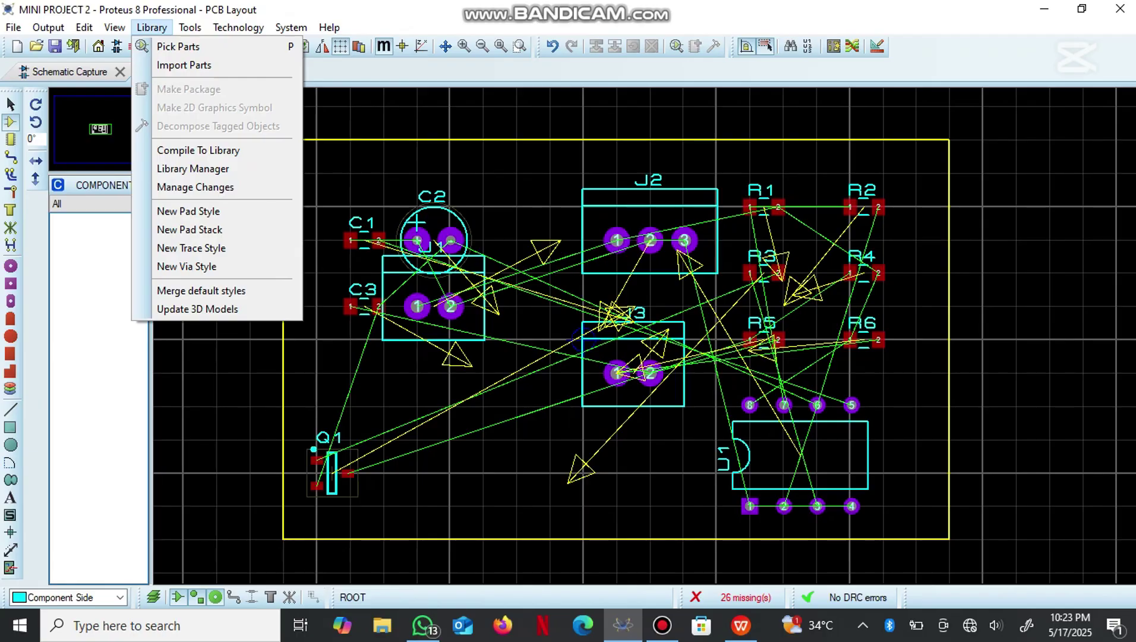
pyautogui.moveTo(114, 27)
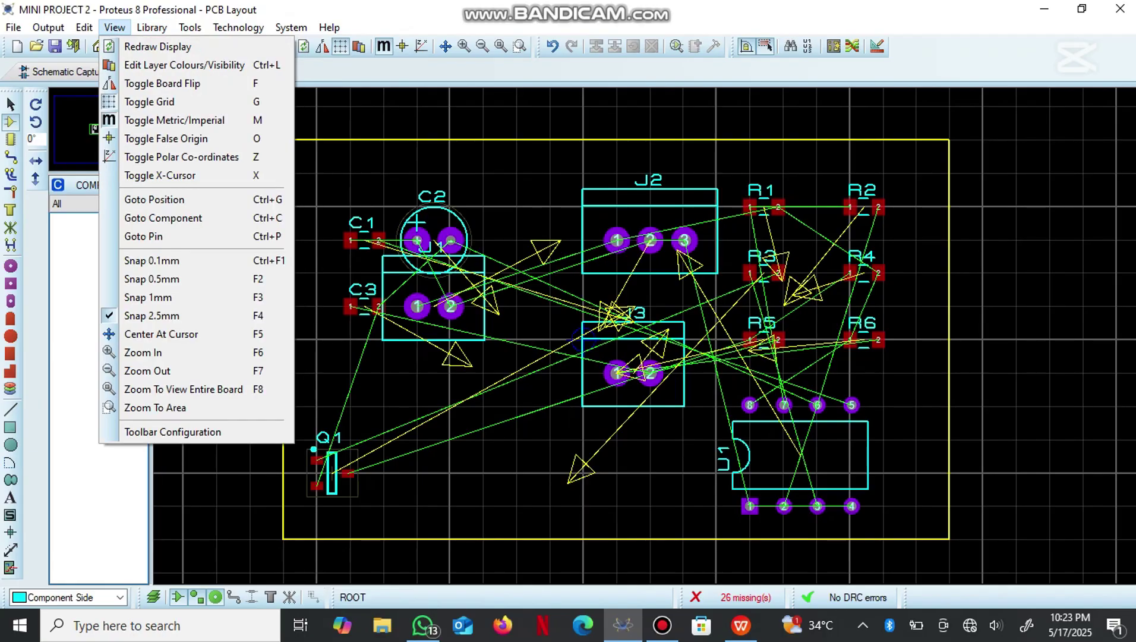
pyautogui.press('Left')
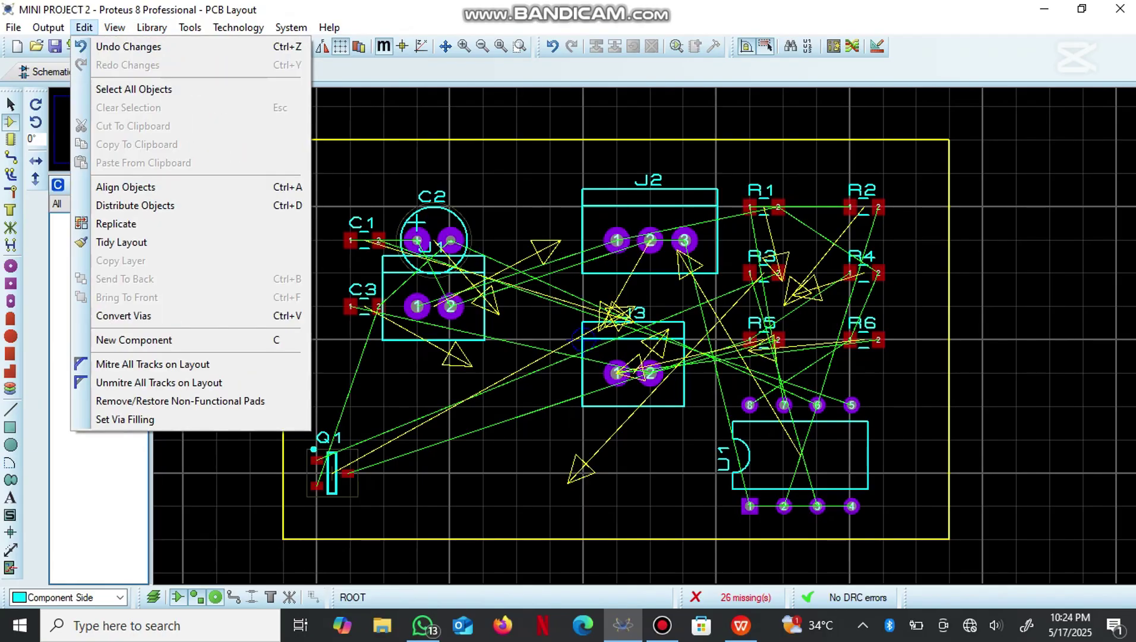
pyautogui.press('Left')
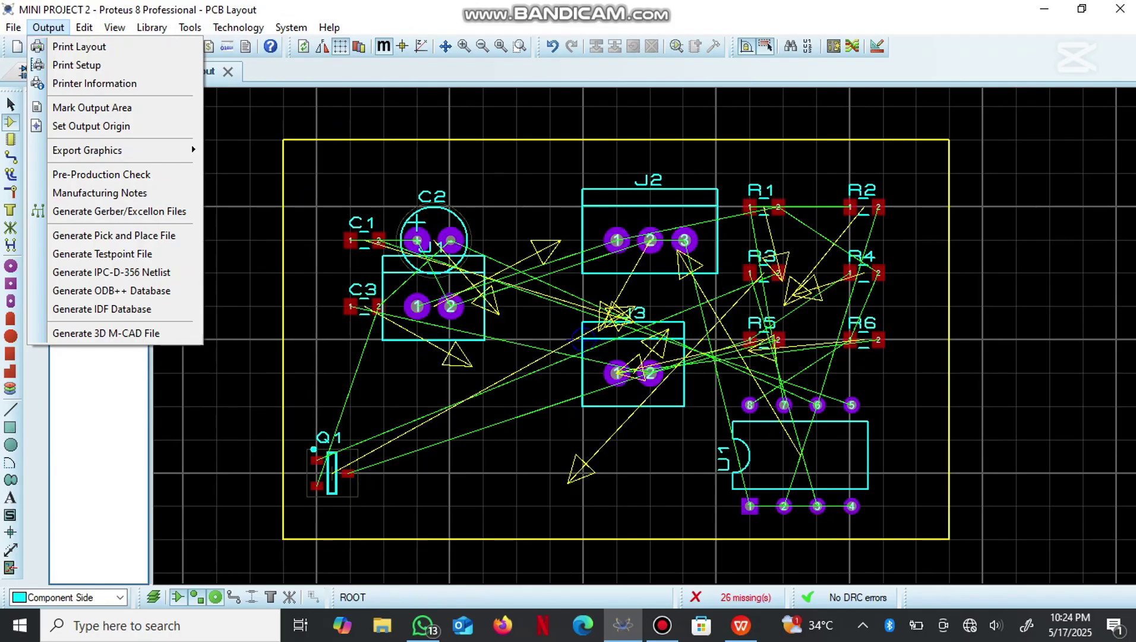
pyautogui.press('Left')
pyautogui.press('Left')
pyautogui.press('Left')
pyautogui.press('Left')
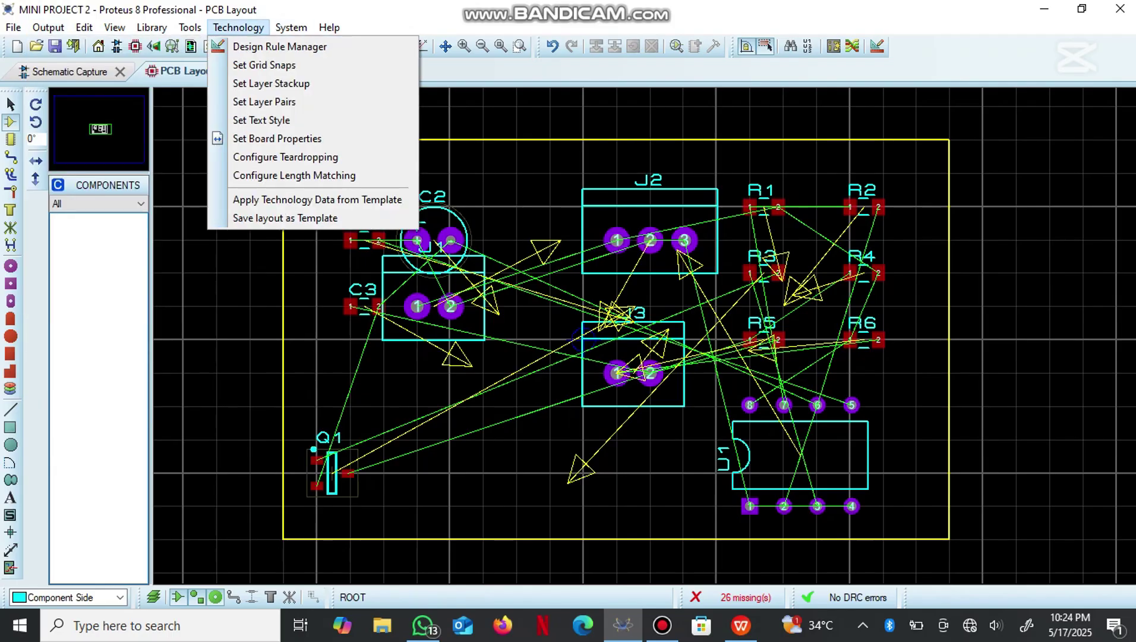
pyautogui.press('Down')
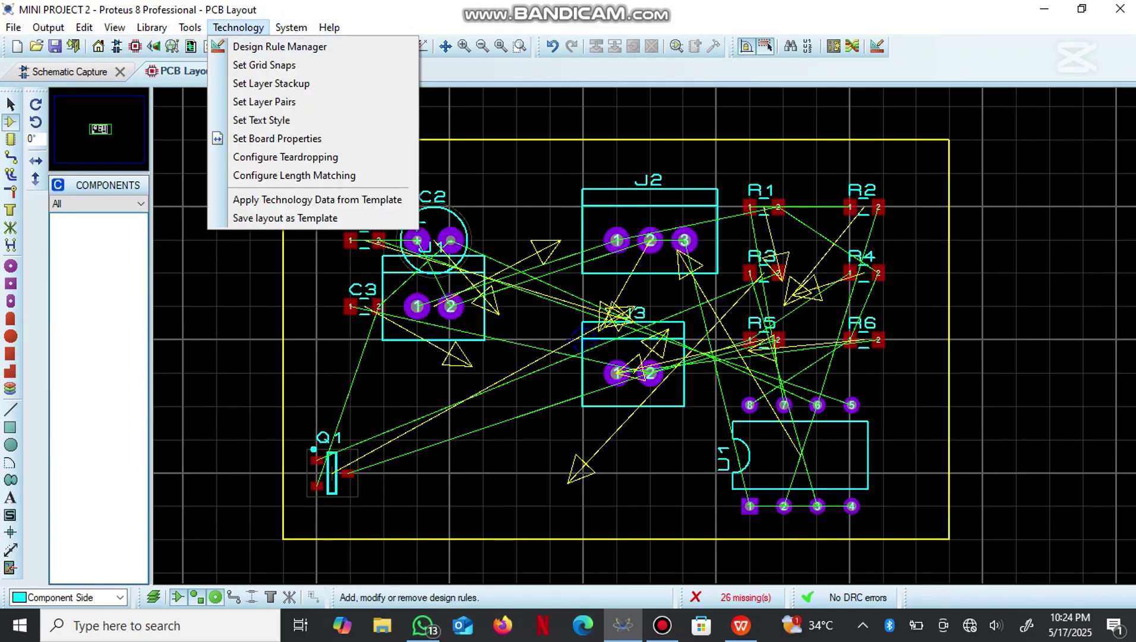
pyautogui.press('Right')
pyautogui.press('Right')
pyautogui.press('Left')
pyautogui.press('Left')
pyautogui.press('Left')
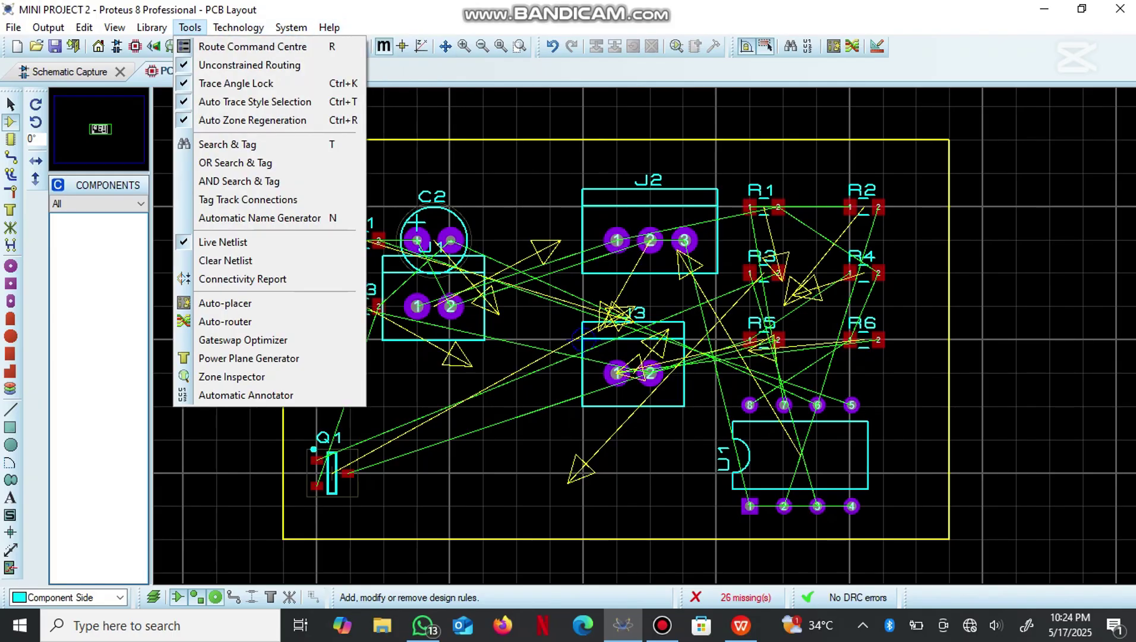
pyautogui.press('Right')
# Step: Open the Design Rule Manager's net classes and set the trace style of the SIGNAL class to T10
pyautogui.press('Down')
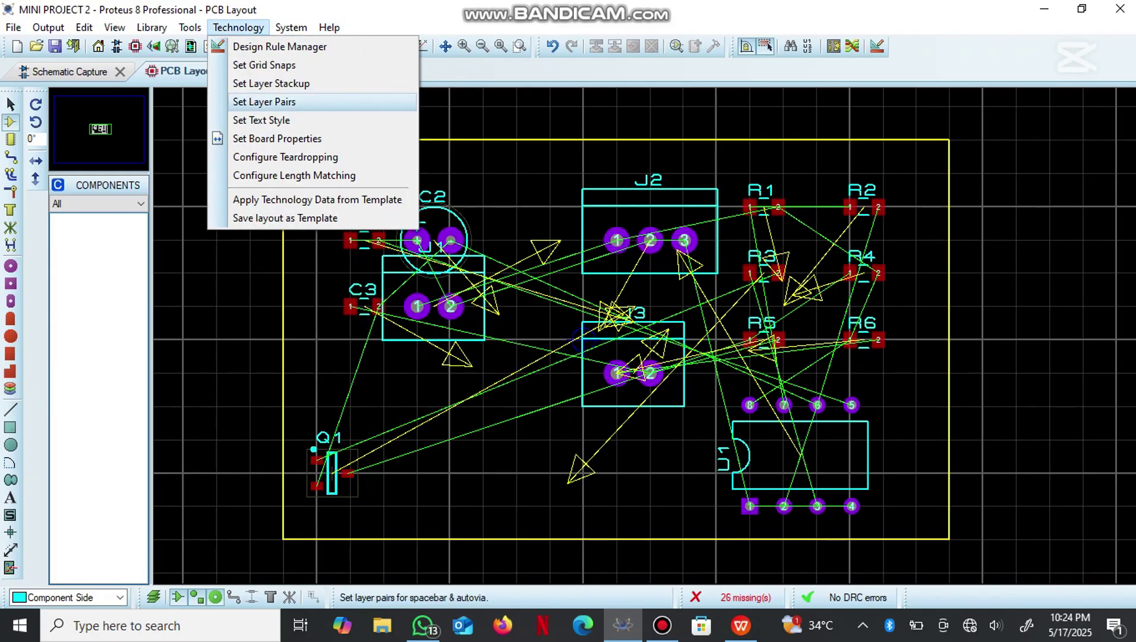
pyautogui.press('Up')
pyautogui.press('Up')
pyautogui.press('Up')
pyautogui.press('Return')
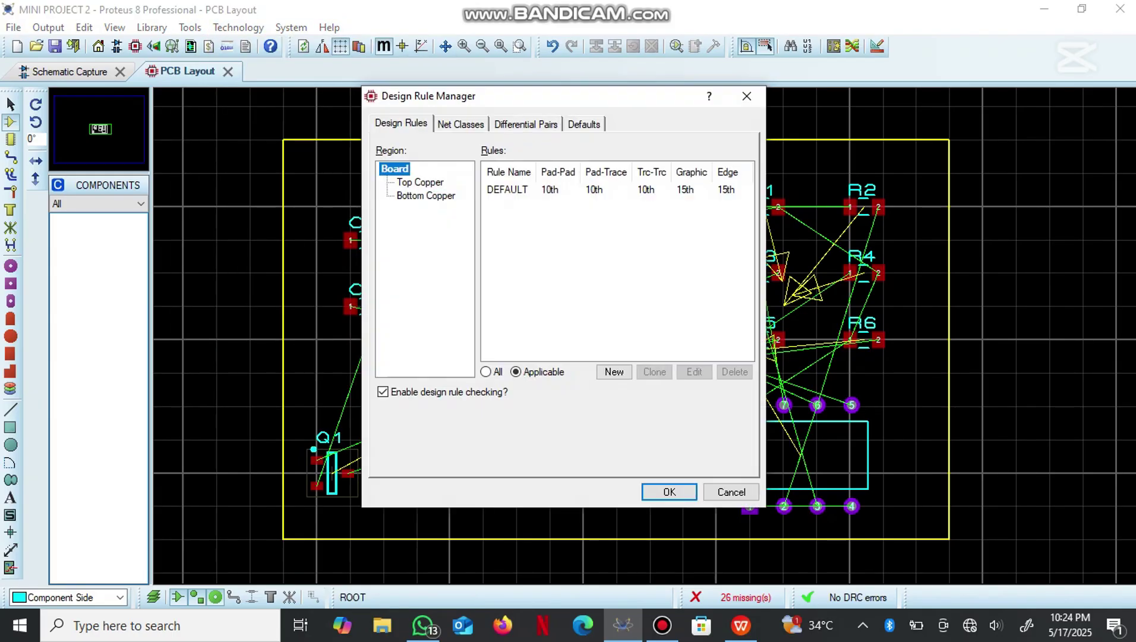
pyautogui.click(460, 124)
pyautogui.click(487, 155)
pyautogui.click(451, 181)
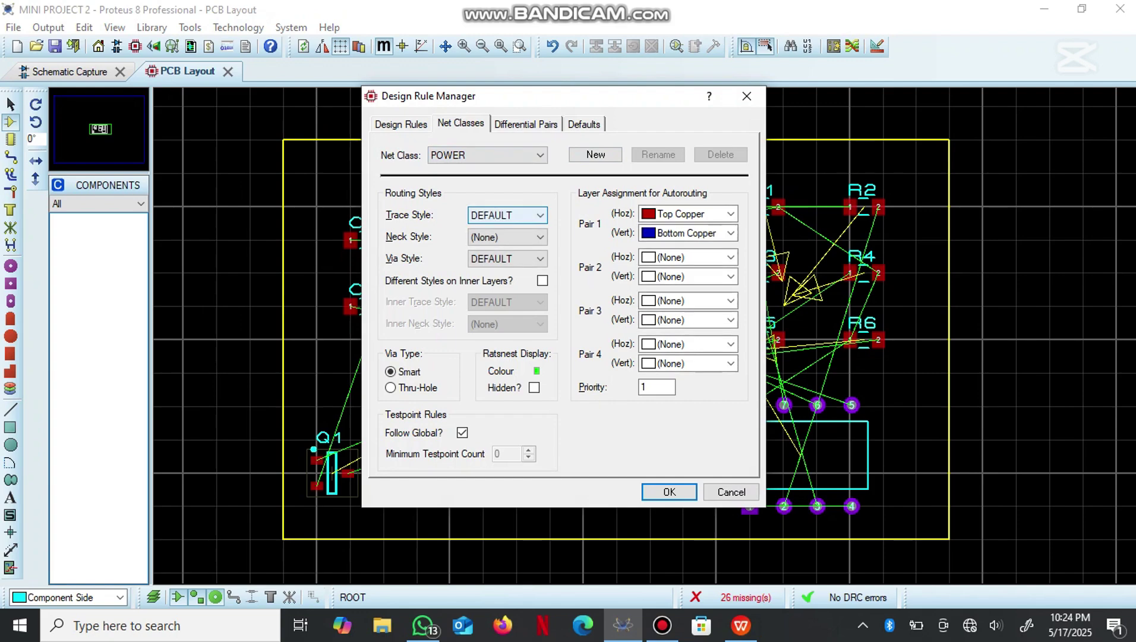
pyautogui.click(507, 215)
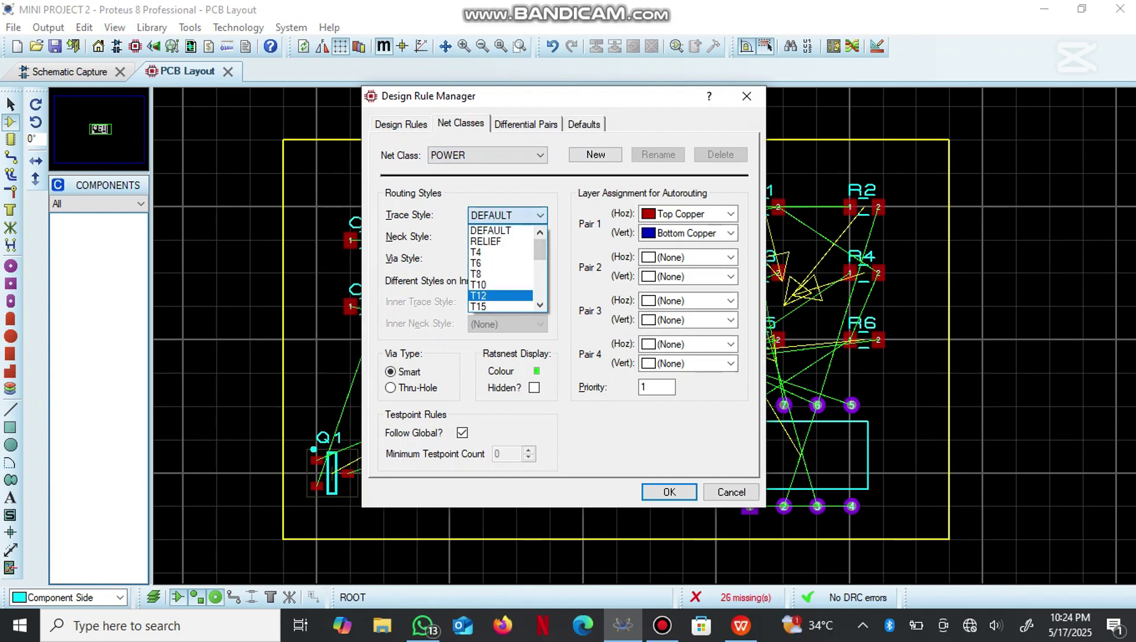
pyautogui.click(490, 230)
pyautogui.click(487, 155)
pyautogui.click(451, 191)
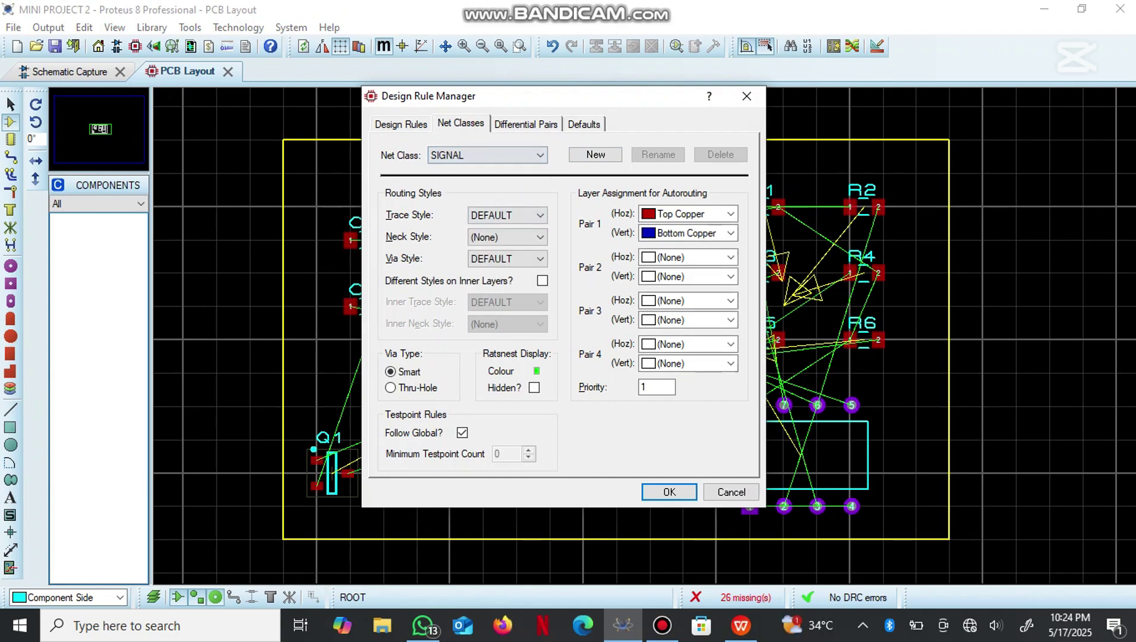
pyautogui.click(507, 215)
pyautogui.click(479, 285)
# Step: Choose a wider trace style for the POWER net class and apply the net class rules
pyautogui.click(487, 155)
pyautogui.click(452, 181)
pyautogui.click(507, 215)
pyautogui.press('Down')
pyautogui.press('Down')
pyautogui.press('Down')
pyautogui.press('Down')
pyautogui.press('Return')
pyautogui.click(488, 155)
pyautogui.click(452, 192)
pyautogui.click(487, 155)
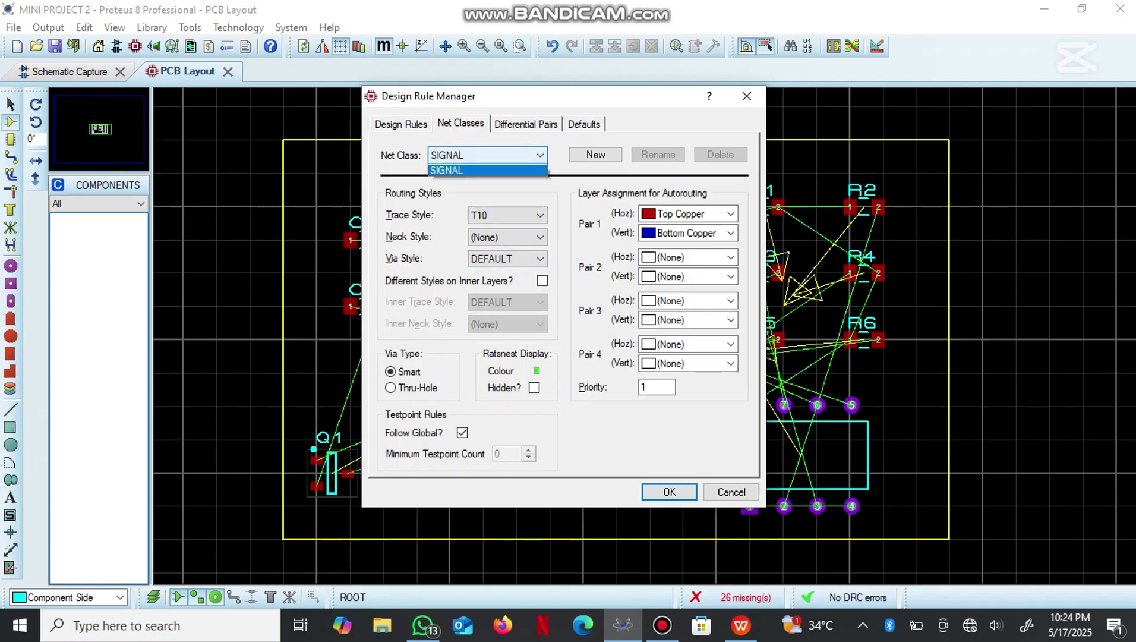
pyautogui.press('Return')
pyautogui.press('Return')
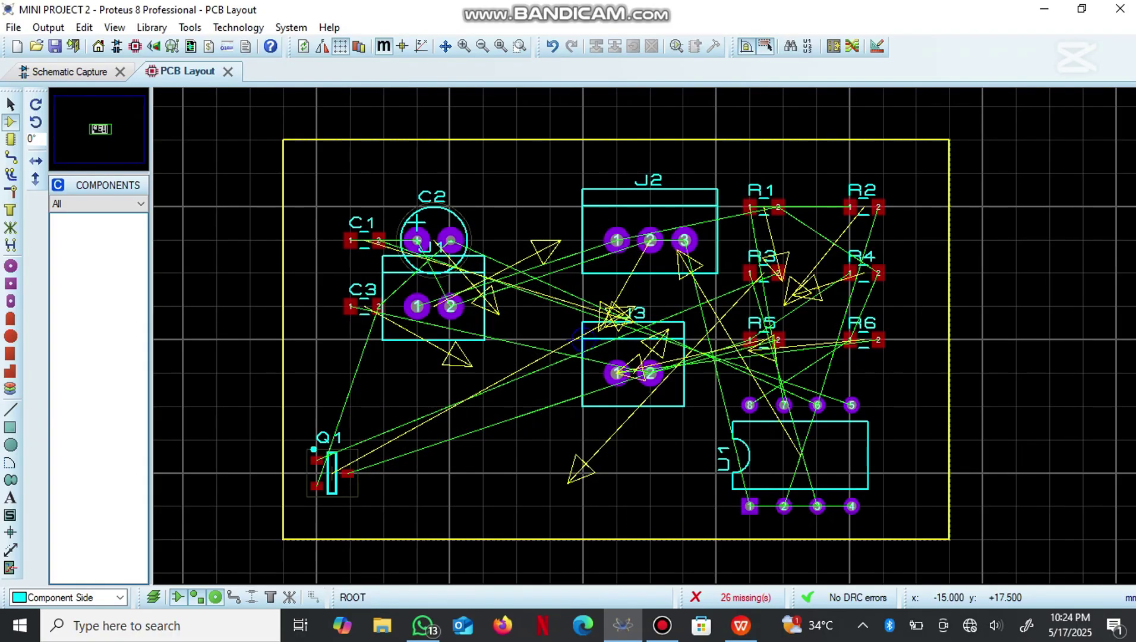
# Step: Auto-route the whole board using the basic automatic schedule with its existing settings
pyautogui.click(190, 28)
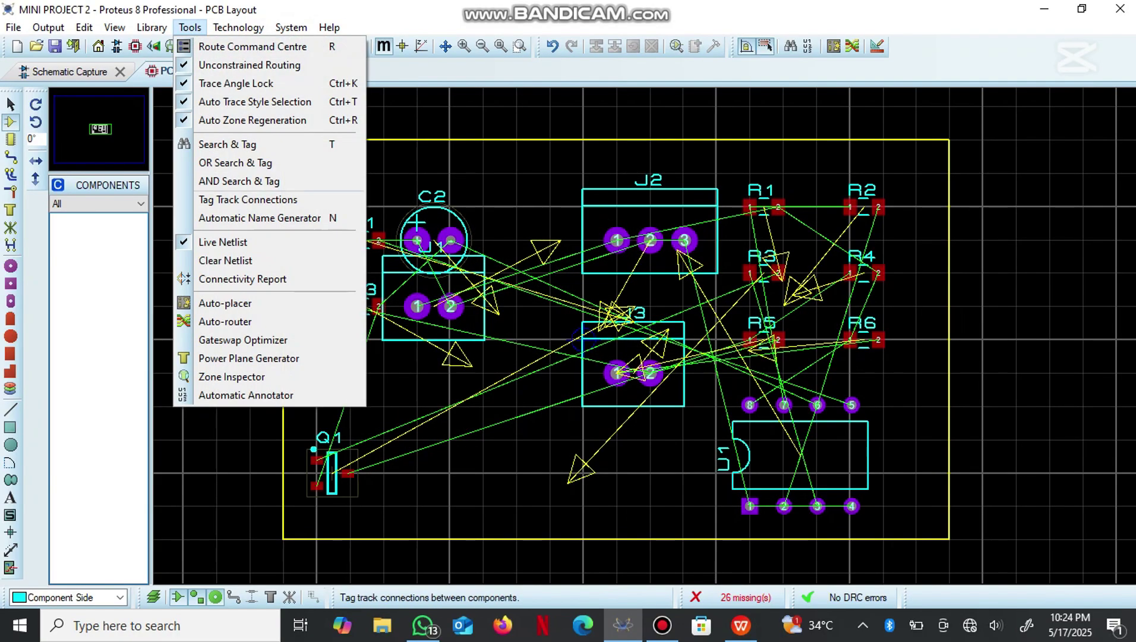
pyautogui.click(220, 319)
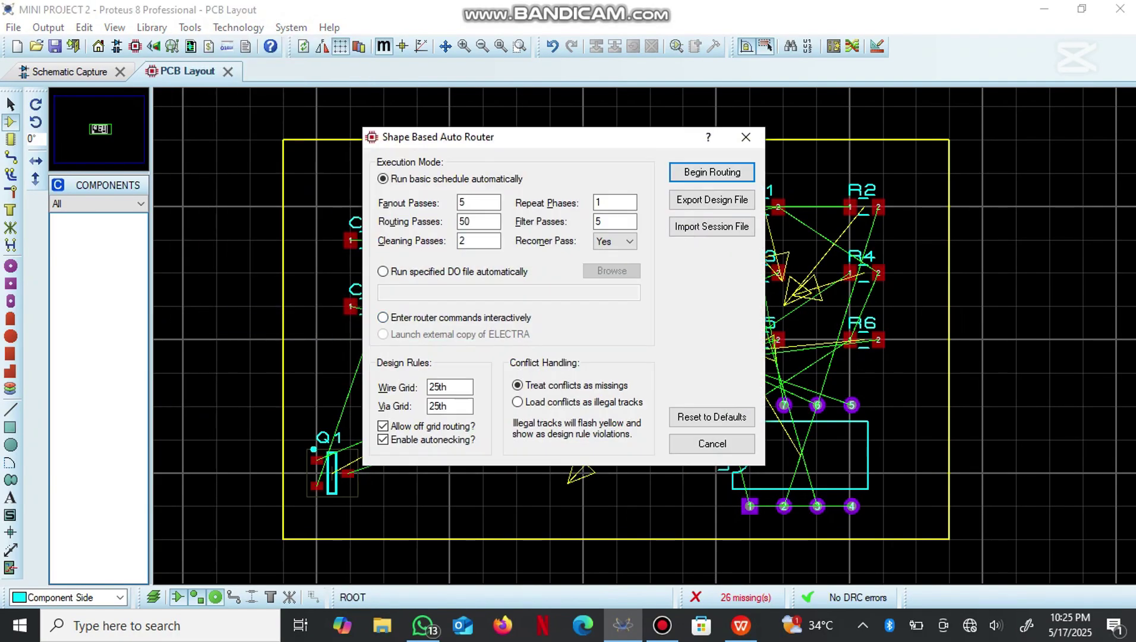
pyautogui.press('Return')
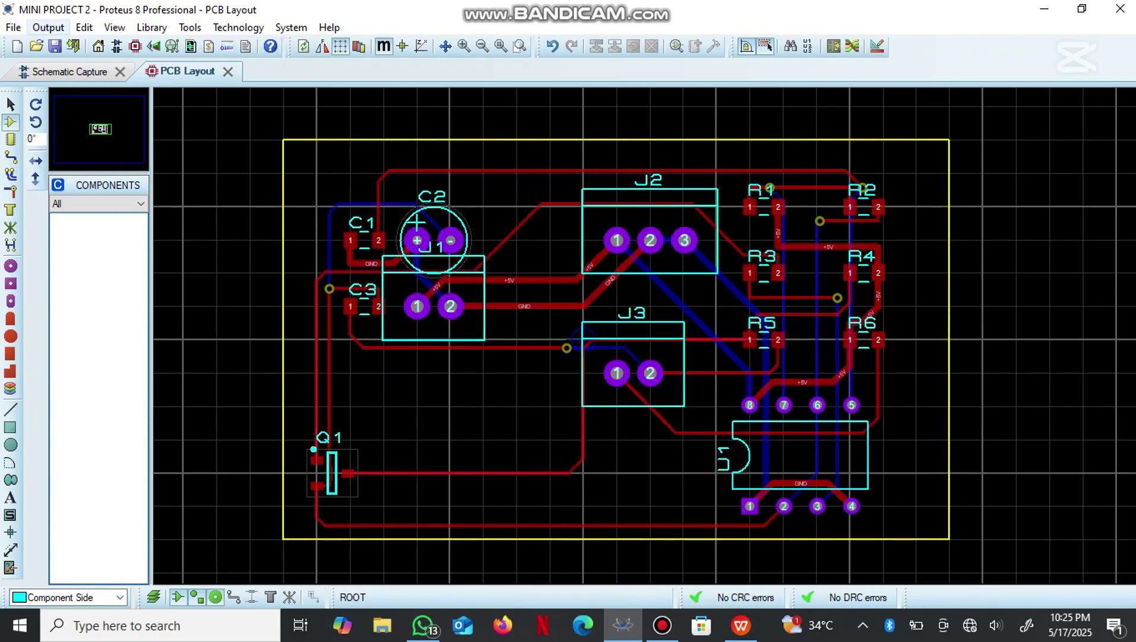
# Step: Run the pre-production check on the routed board with all checks enabled, and close the check dialog
pyautogui.click(48, 27)
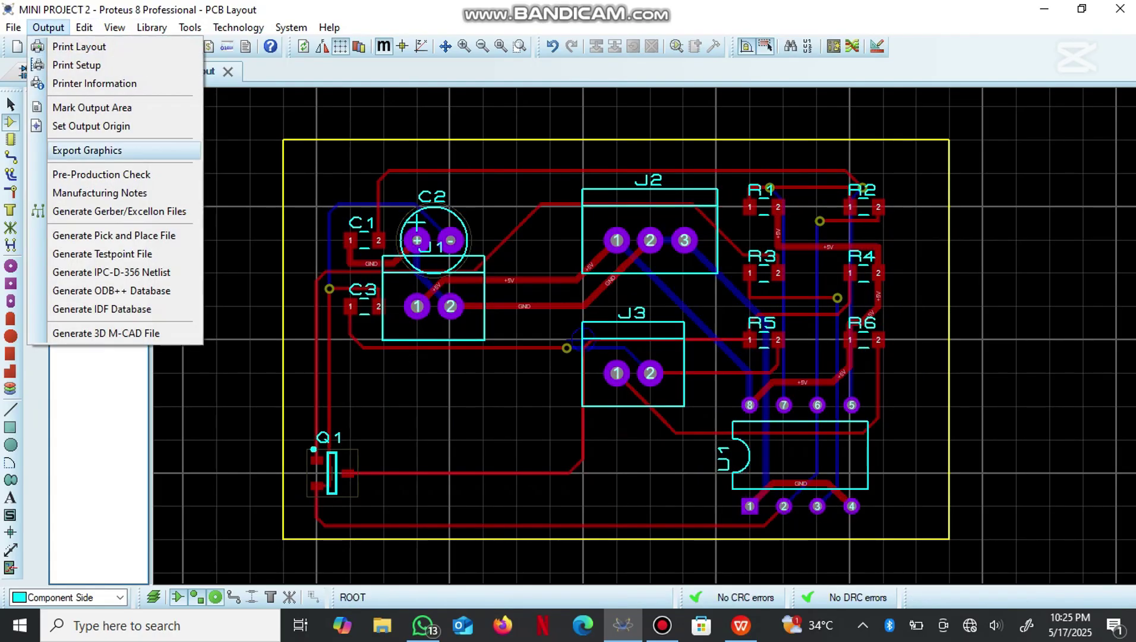
pyautogui.click(101, 172)
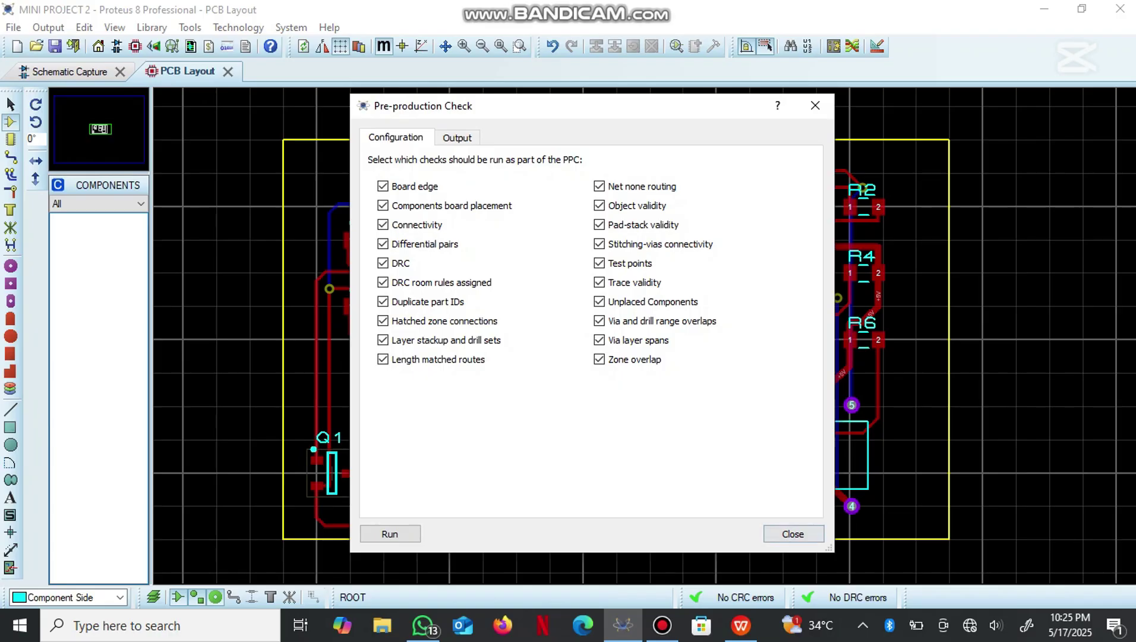
pyautogui.press('Return')
pyautogui.press('Return')
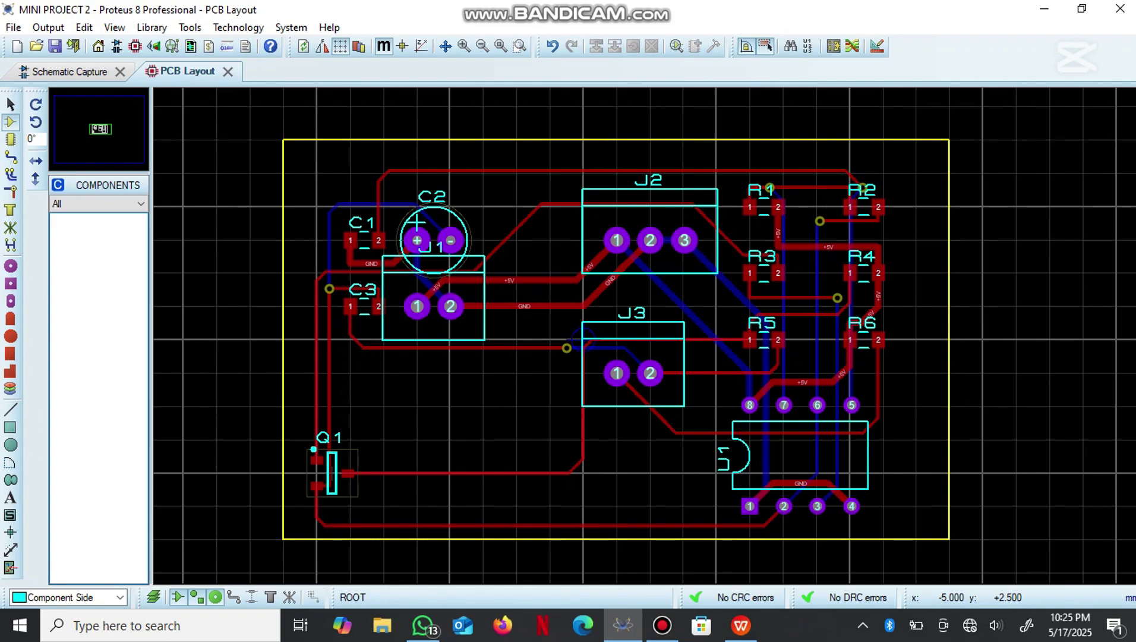
# Step: Generate the Gerber/Excellon files for MINI PROJECT 2 with the existing settings and load all produced layers into the Gerber Viewer
pyautogui.click(13, 27)
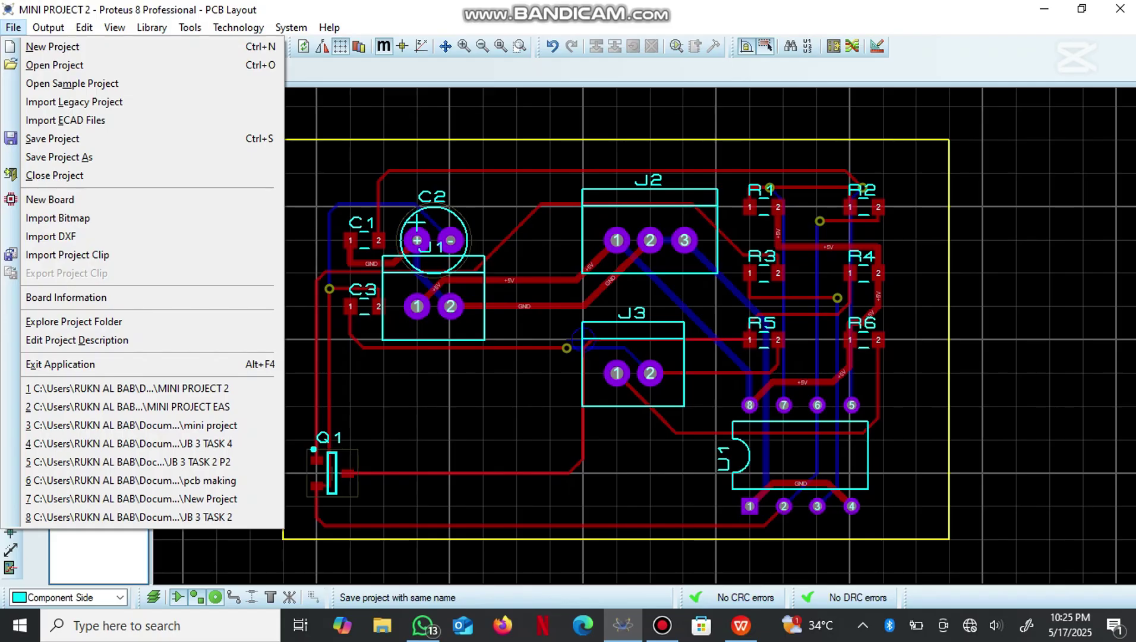
pyautogui.click(13, 27)
pyautogui.click(48, 27)
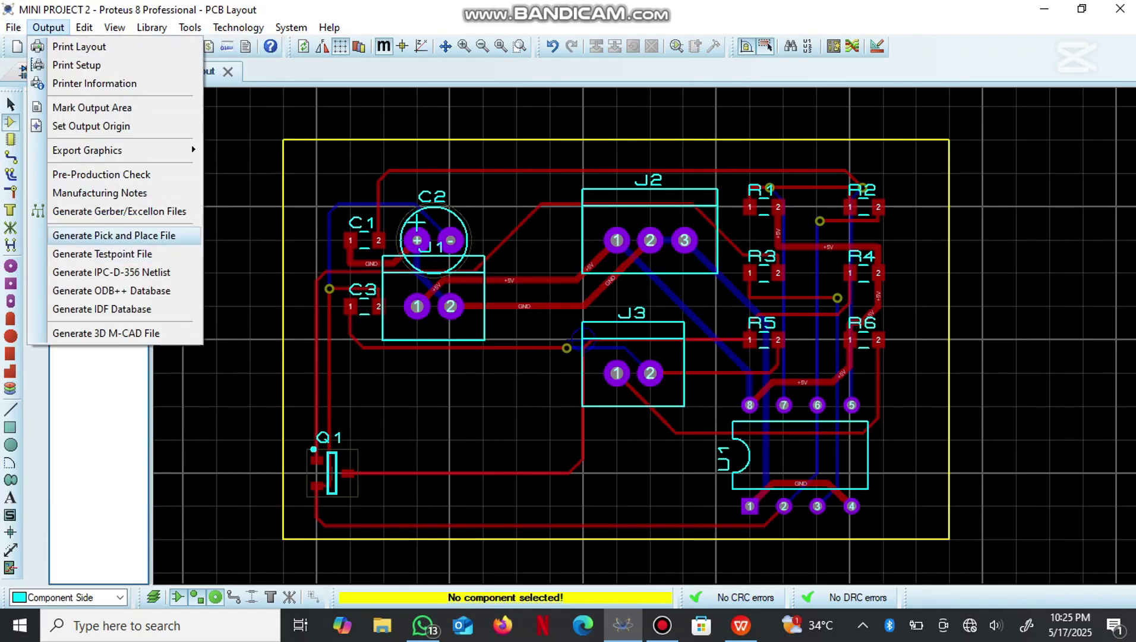
pyautogui.click(119, 211)
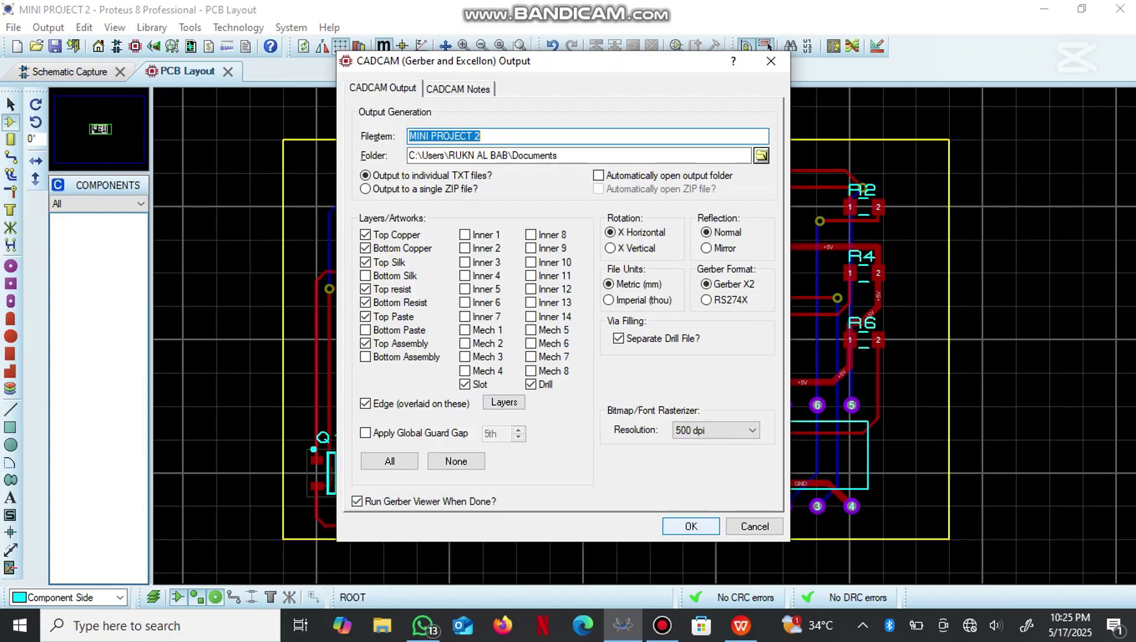
pyautogui.press('Return')
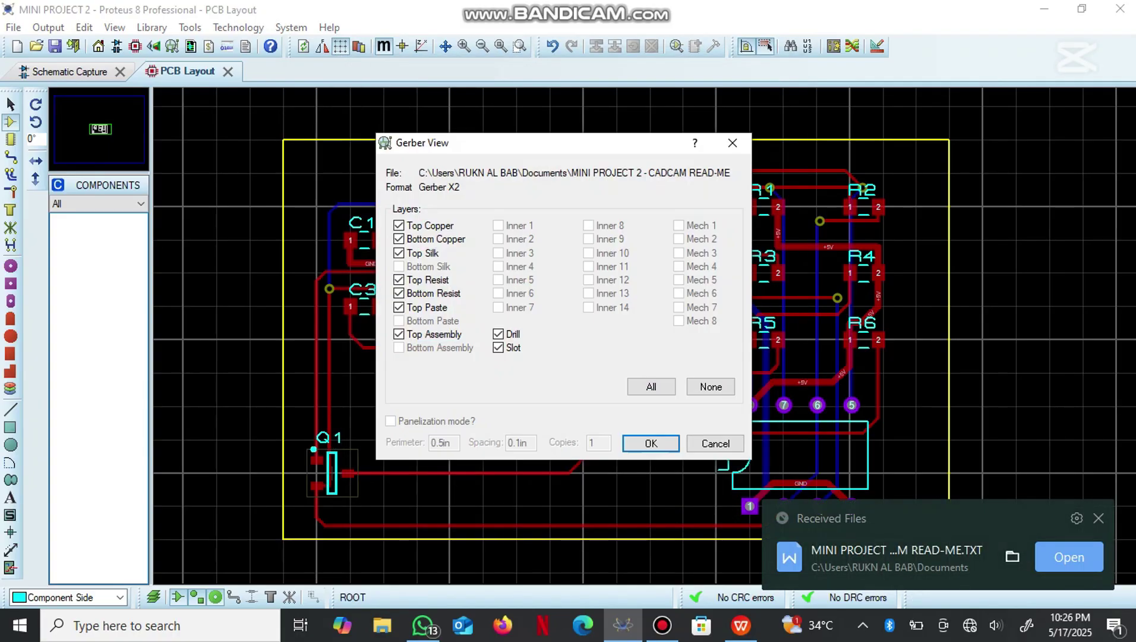
pyautogui.press('Return')
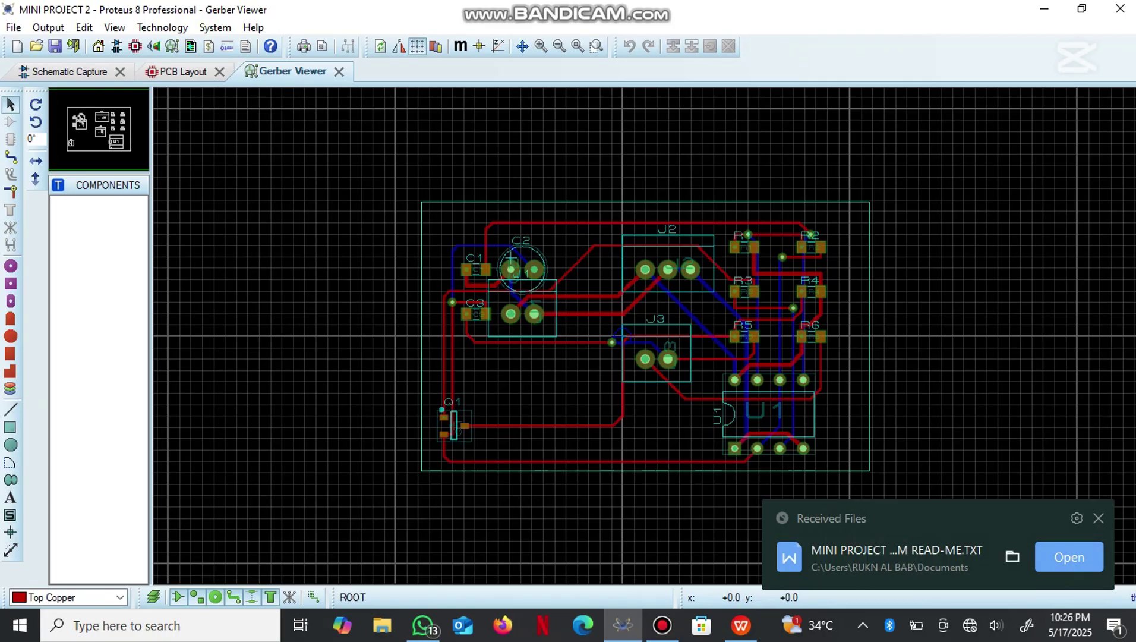
# Step: Look at the generated CADCAM files in their output folder and view the assembled board in the 3D Visualizer
pyautogui.click(1012, 557)
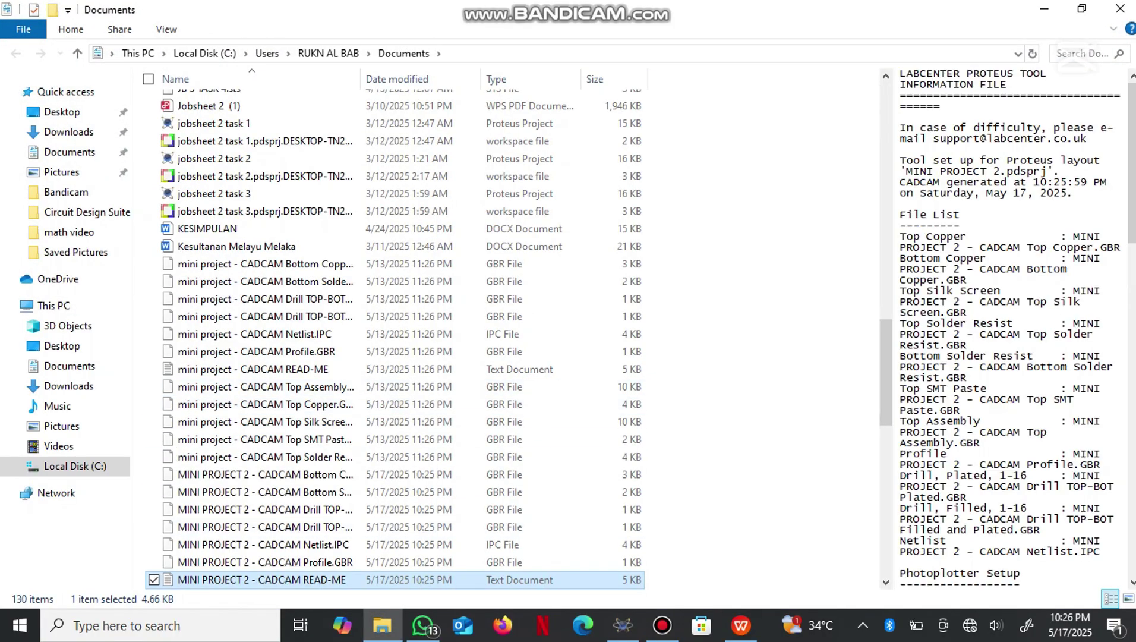
pyautogui.hotkey('alt', 'Tab')
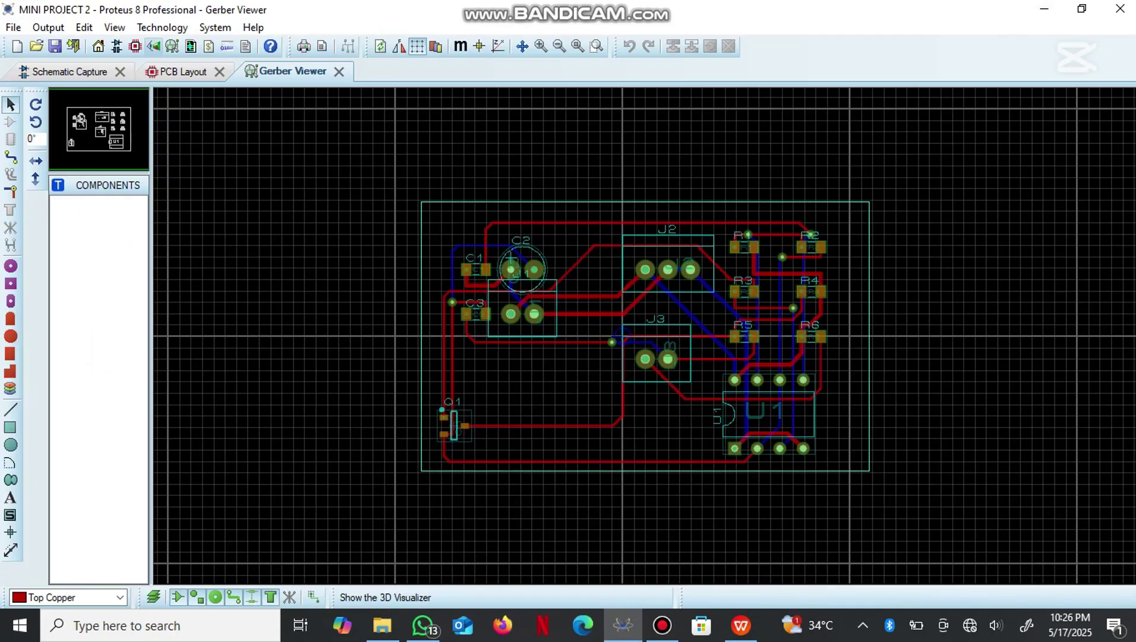
pyautogui.click(154, 45)
pyautogui.moveTo(571, 336)
pyautogui.mouseDown()
pyautogui.moveTo(574, 440)
pyautogui.moveTo(558, 344)
pyautogui.moveTo(562, 416)
pyautogui.moveTo(568, 321)
pyautogui.moveTo(601, 351)
pyautogui.moveTo(550, 357)
pyautogui.moveTo(554, 273)
pyautogui.moveTo(552, 341)
pyautogui.mouseUp()
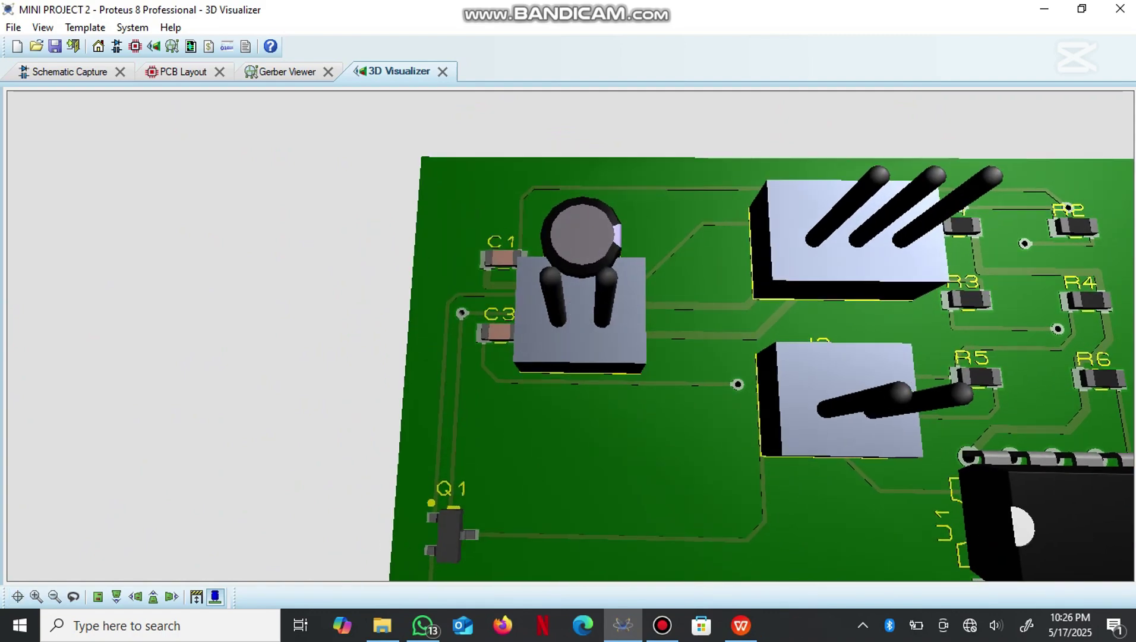
# Step: Return to the PCB layout and move capacitor C2 up by about 2.5 mm, away from connector J1
pyautogui.click(183, 72)
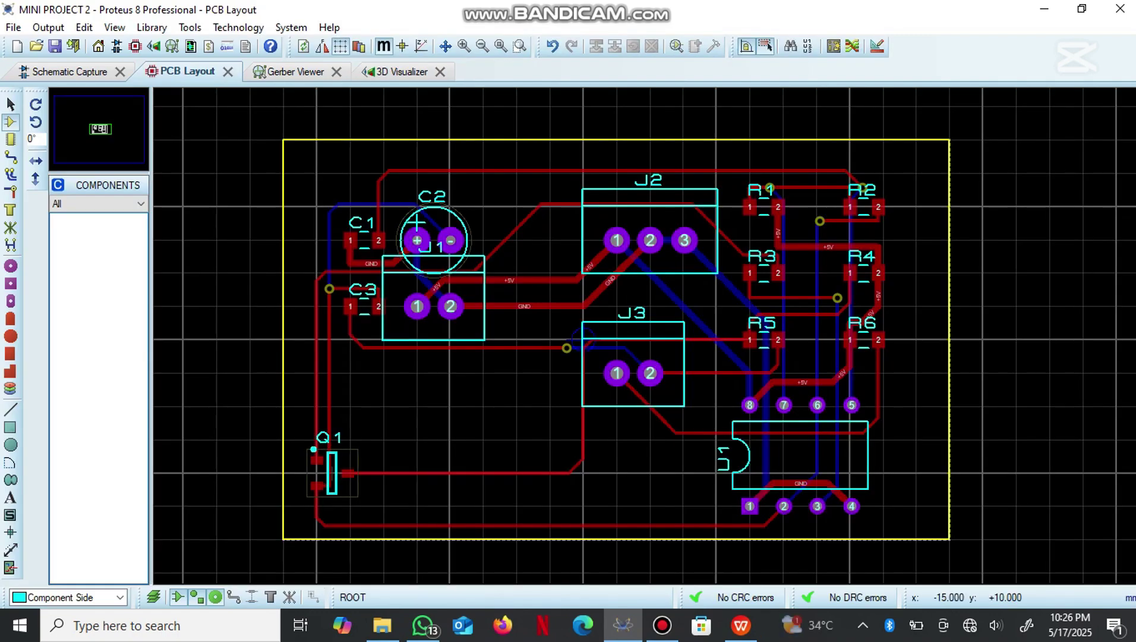
pyautogui.click(451, 240)
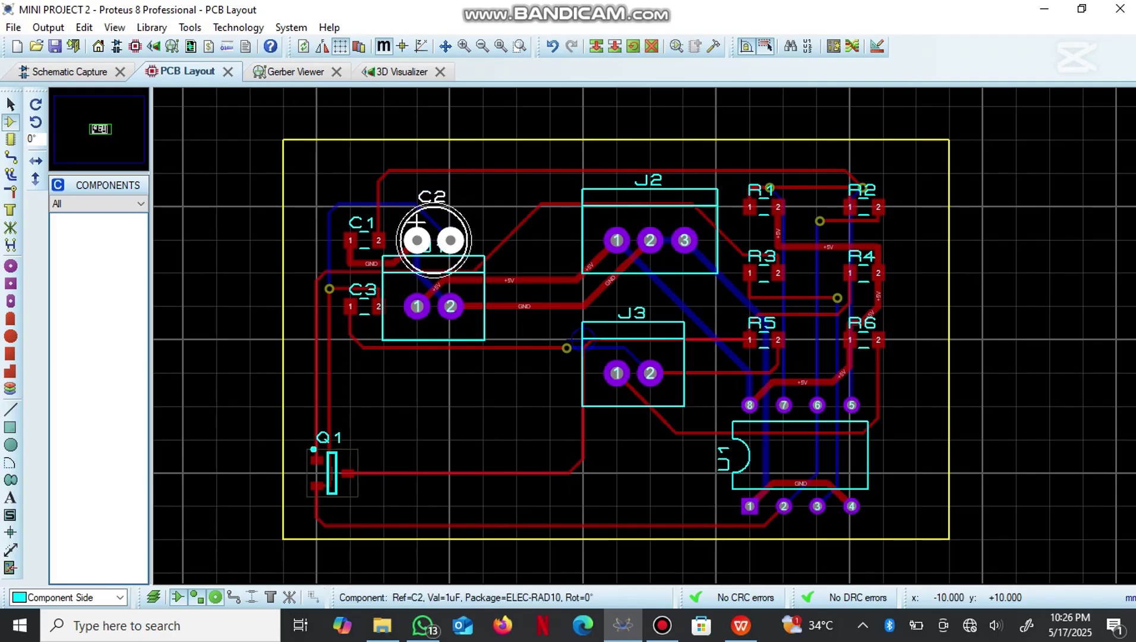
pyautogui.moveTo(451, 241); pyautogui.dragTo(451, 207)
pyautogui.click(561, 346)
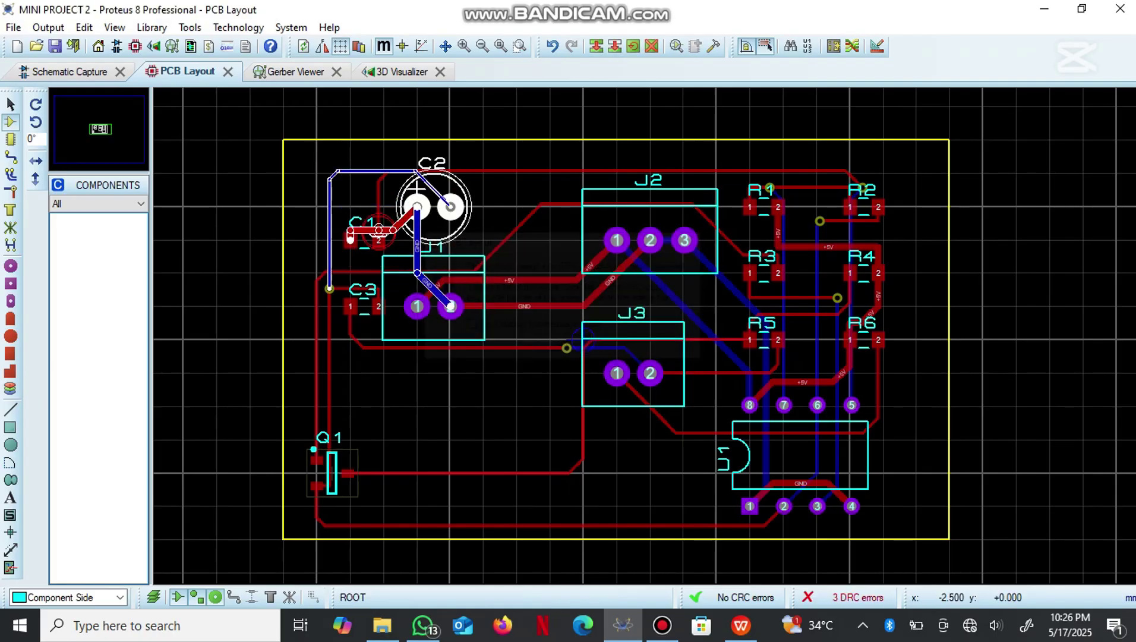
pyautogui.click(352, 178)
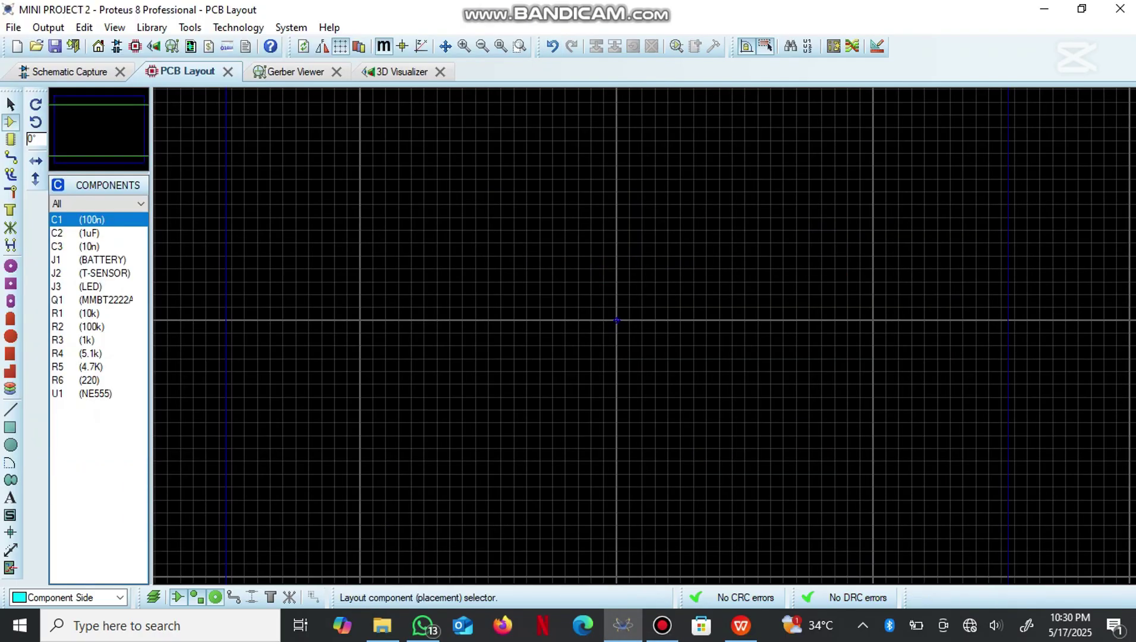
# Step: Draw a rectangular outline on the Board Edge layer and set it to 50 mm wide and 30 mm high
pyautogui.click(9, 427)
pyautogui.click(68, 597)
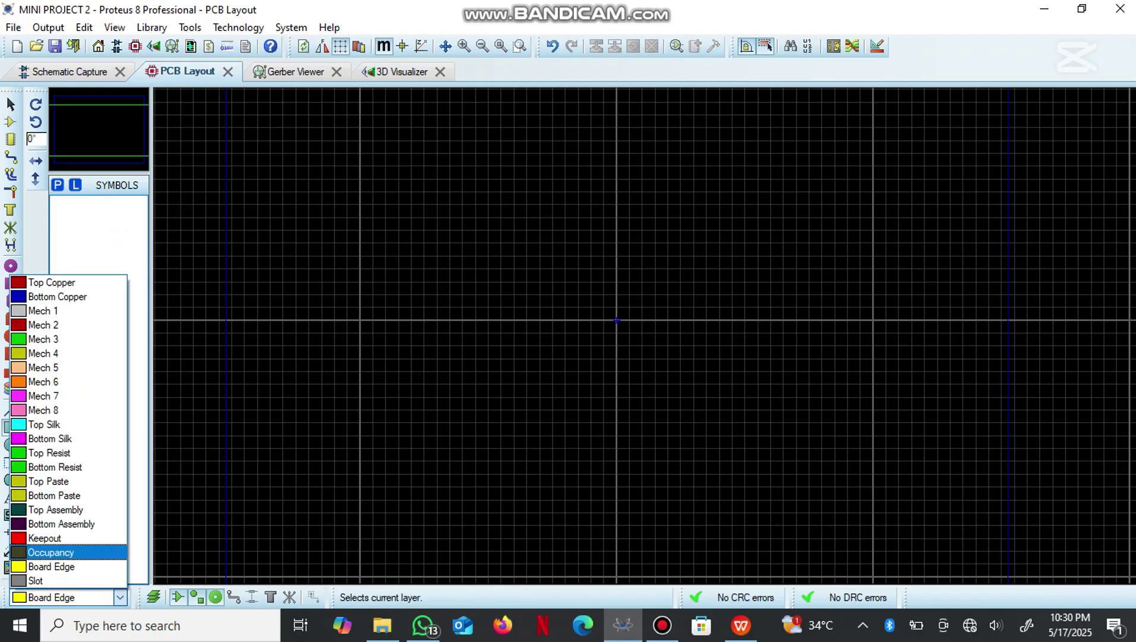
pyautogui.click(36, 550)
pyautogui.moveTo(361, 159)
pyautogui.mouseDown()
pyautogui.moveTo(853, 494)
pyautogui.moveTo(873, 493)
pyautogui.mouseUp()
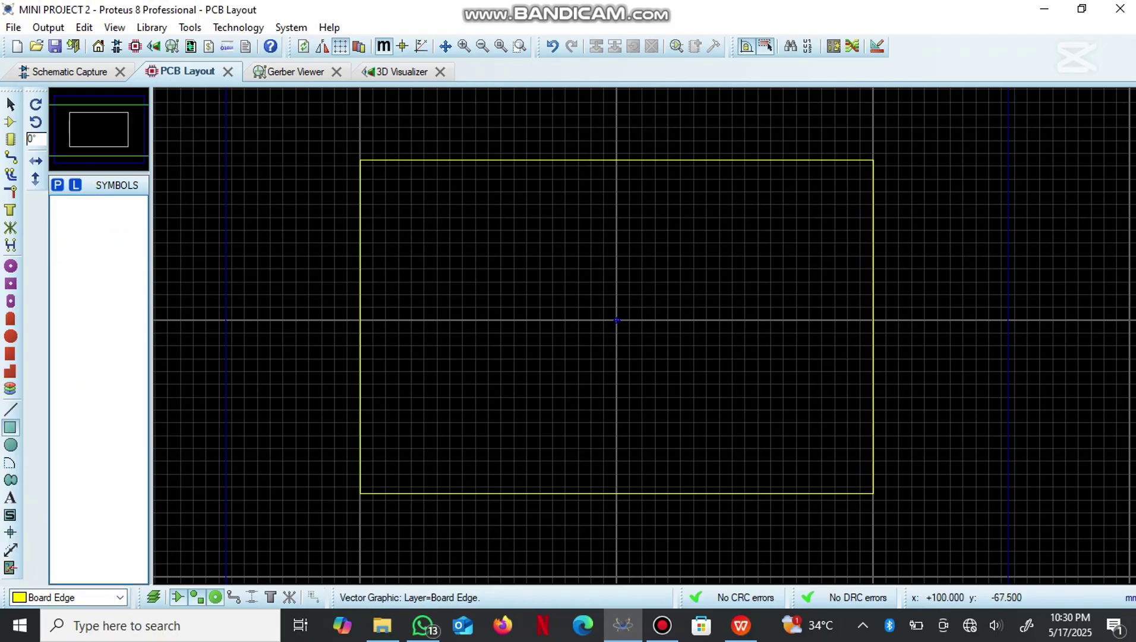
pyautogui.rightClick(395, 160)
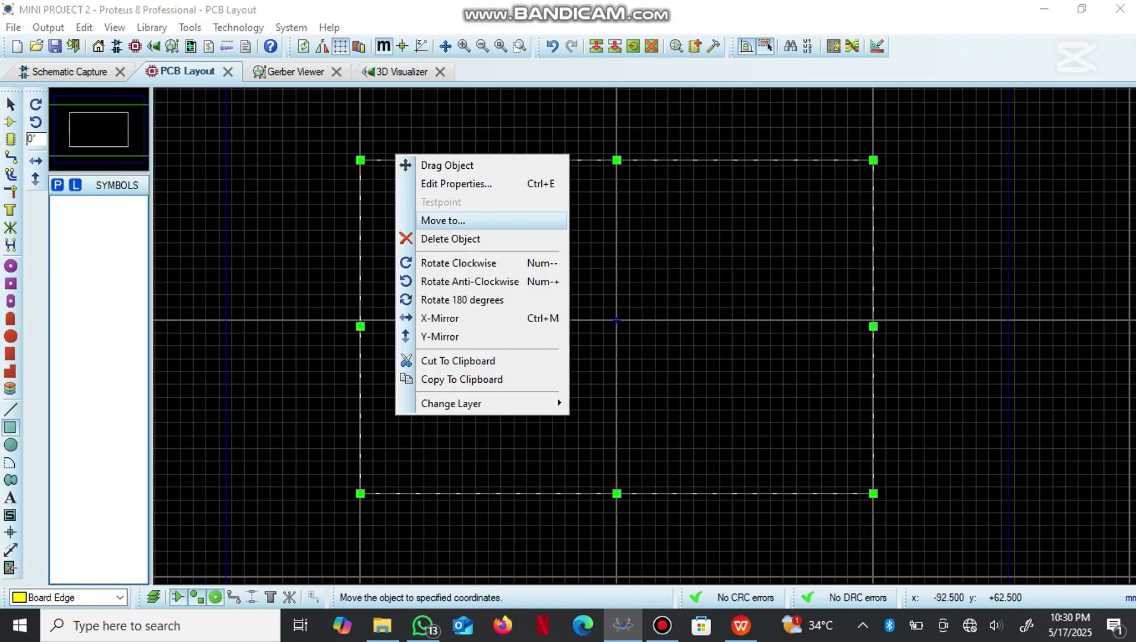
pyautogui.click(437, 184)
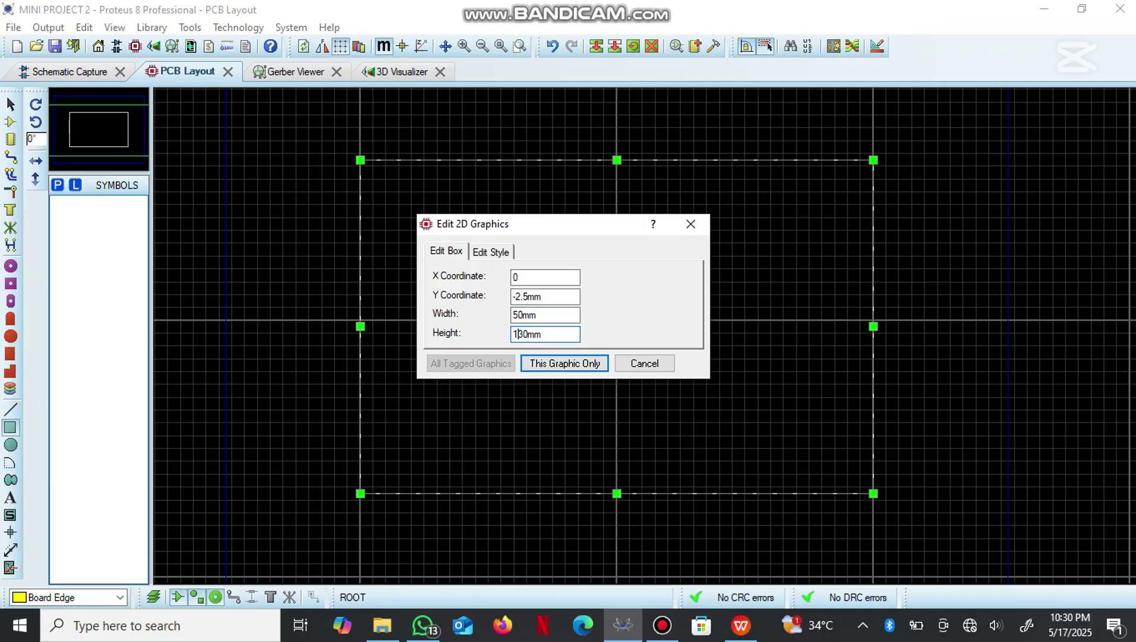
pyautogui.press('Return')
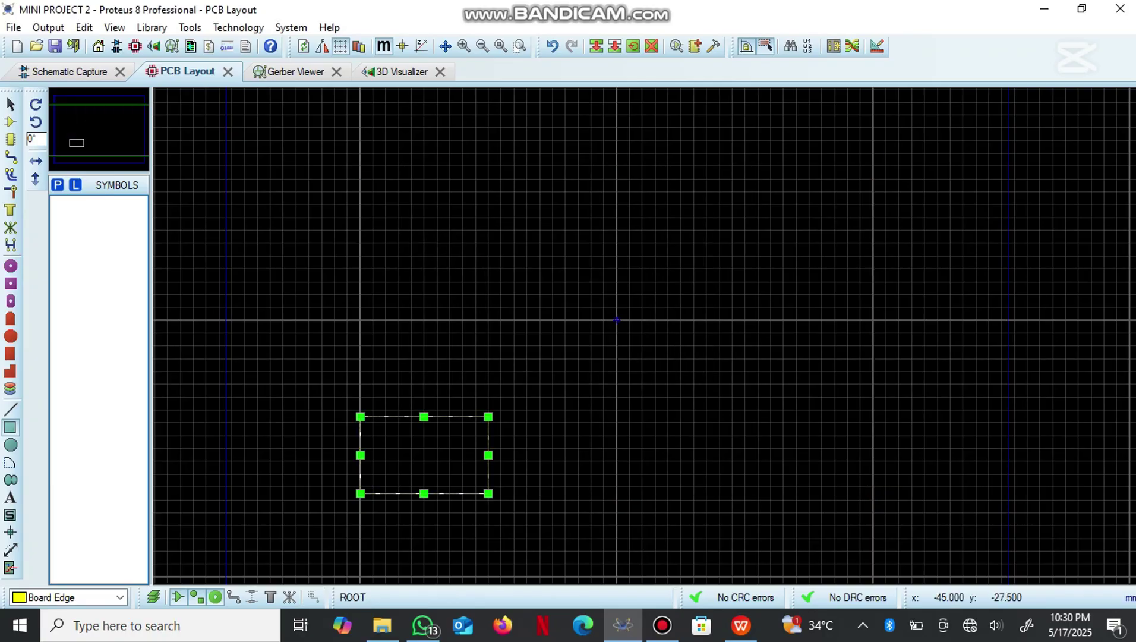
# Step: Move the board outline so that it surrounds the origin of the work area
pyautogui.rightClick(473, 411)
pyautogui.press('Escape')
pyautogui.rightClick(476, 414)
pyautogui.click(505, 160)
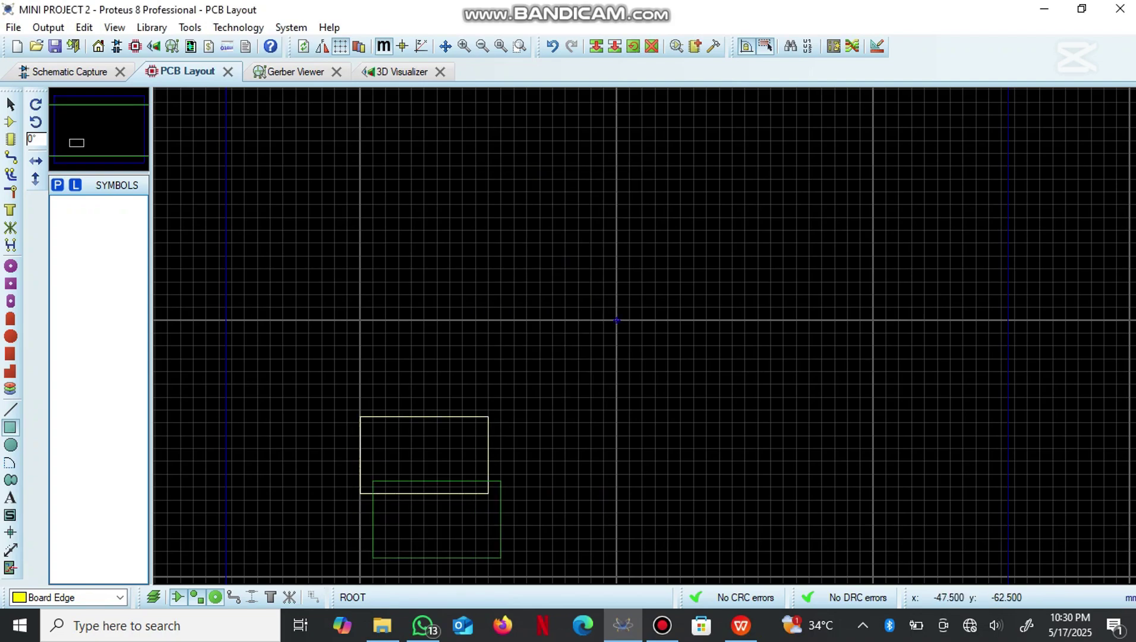
pyautogui.click(649, 282)
pyautogui.scroll(3, 636, 288)
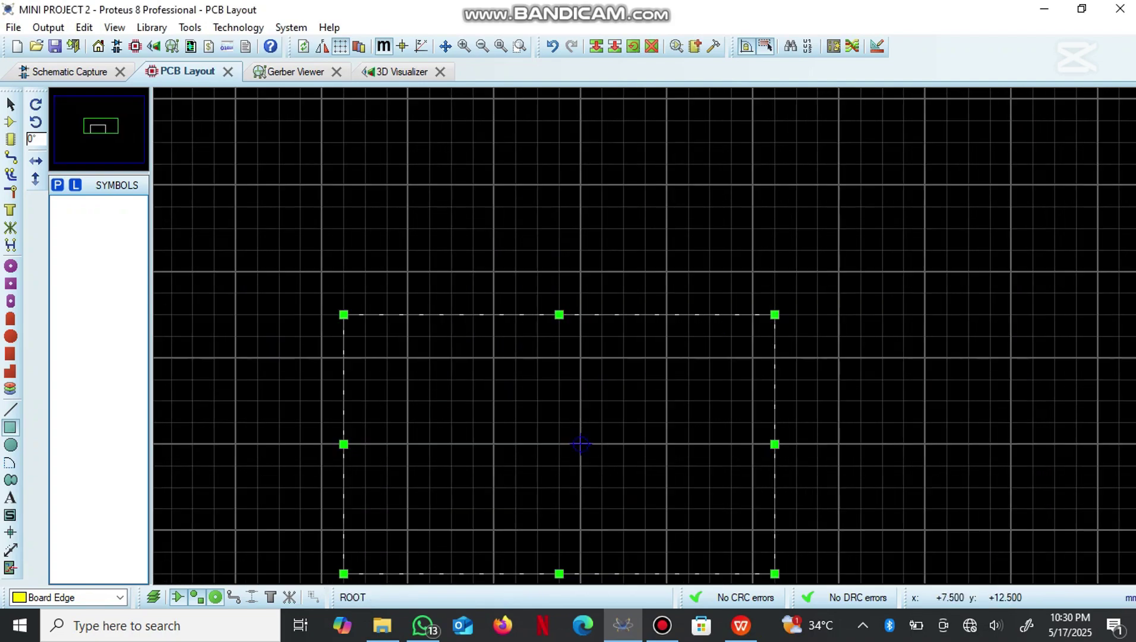
pyautogui.scroll(1, 645, 336)
pyautogui.middleClick(645, 337)
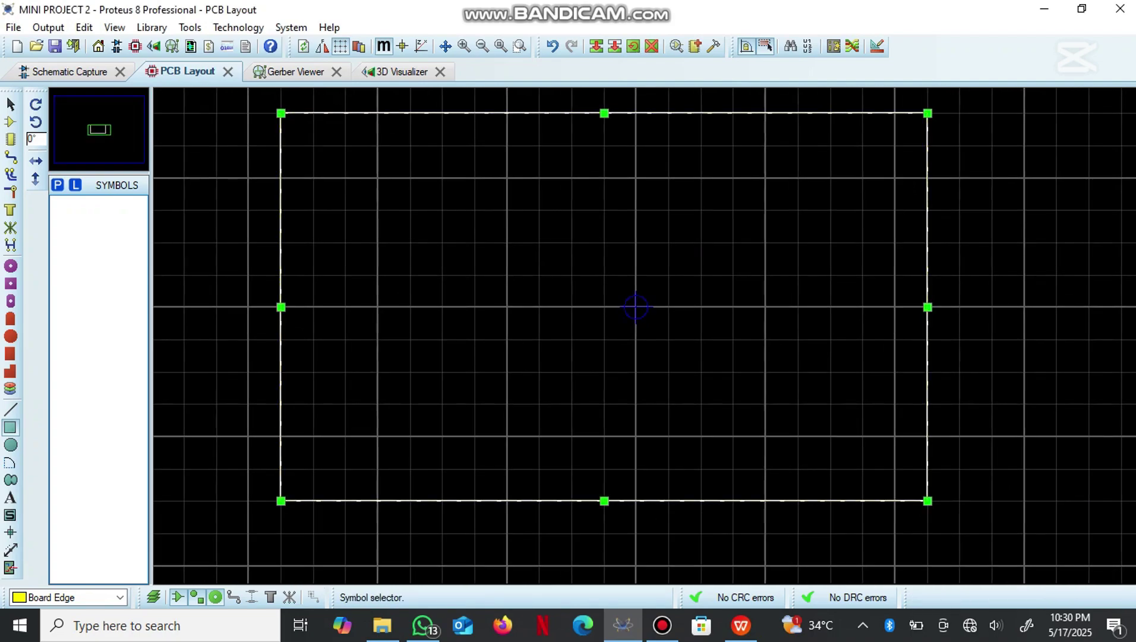
# Step: Place capacitors C1 and C3 side by side in the board's upper left area, with C2 below C1
pyautogui.click(10, 121)
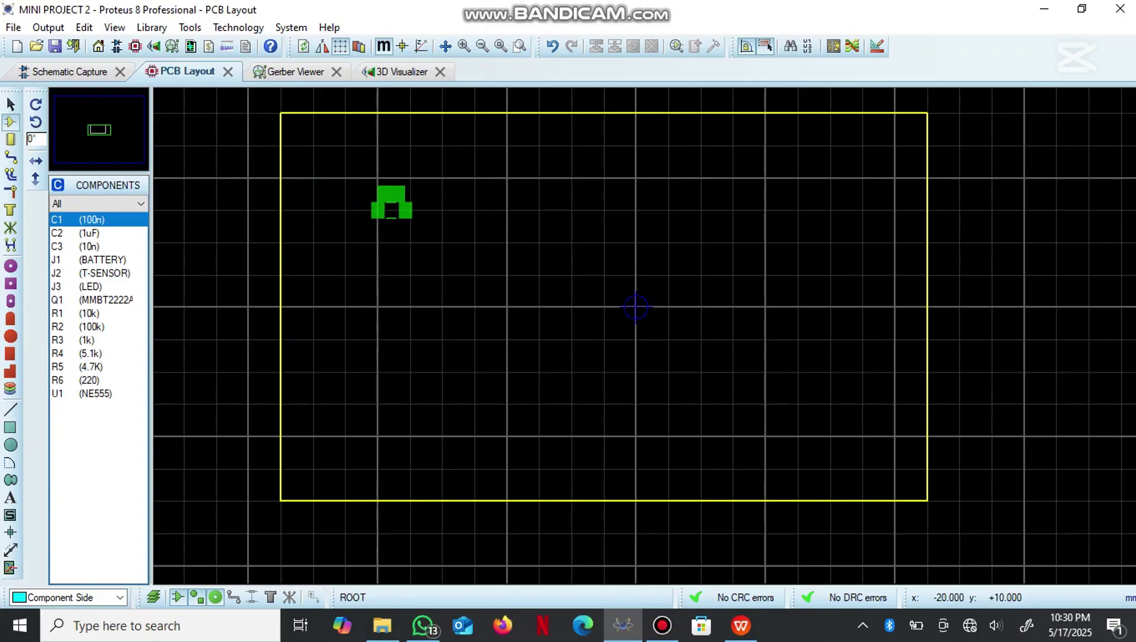
pyautogui.click(386, 178)
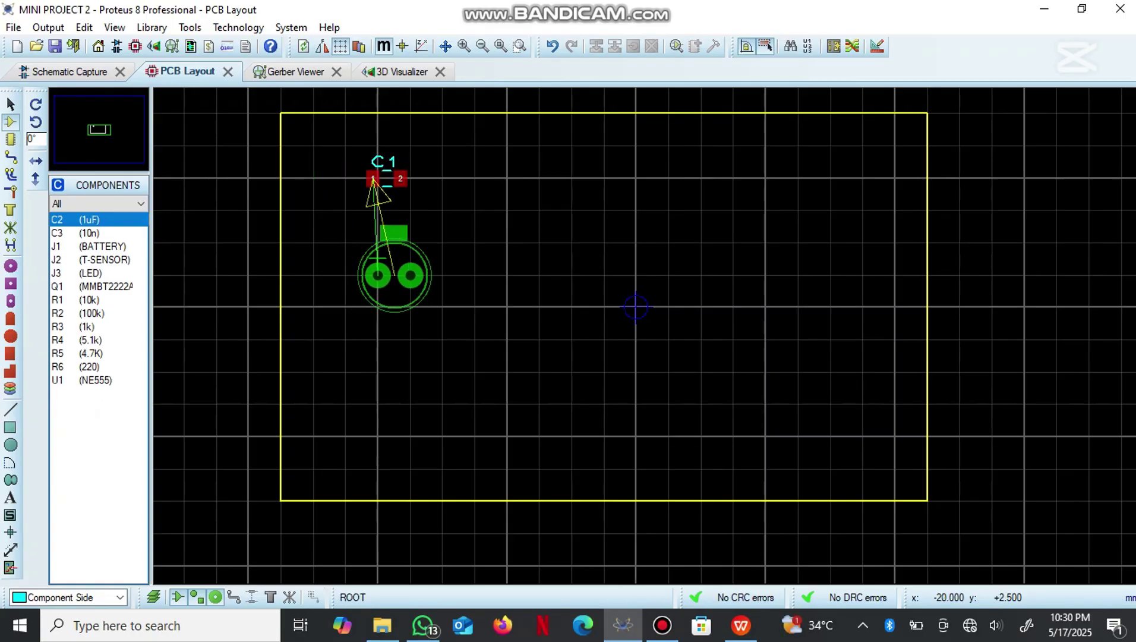
pyautogui.click(394, 275)
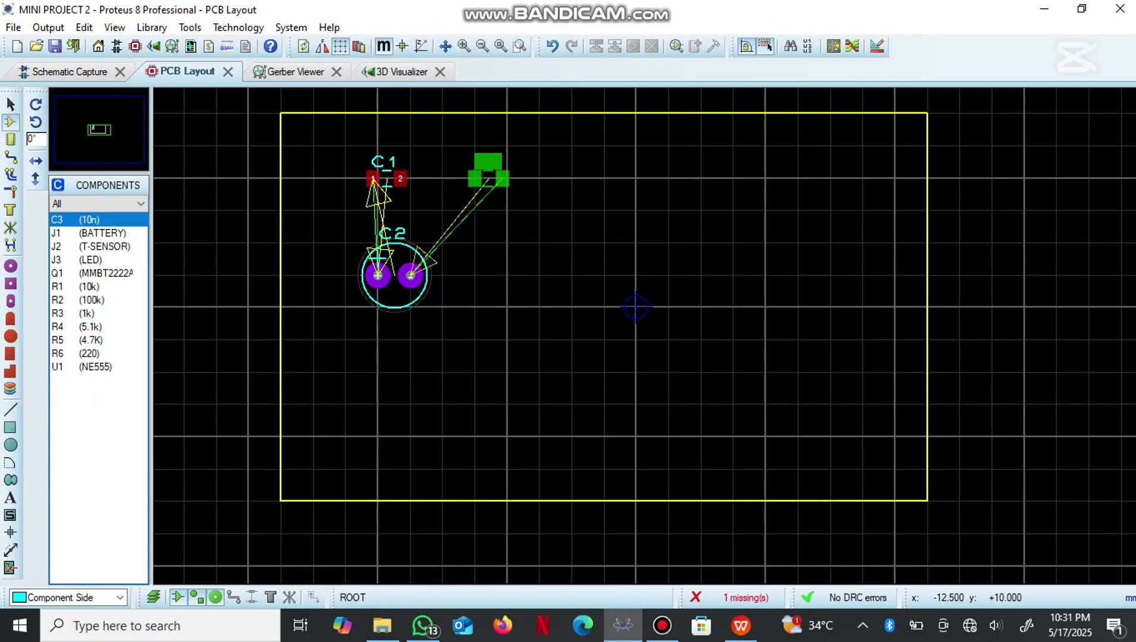
pyautogui.click(487, 179)
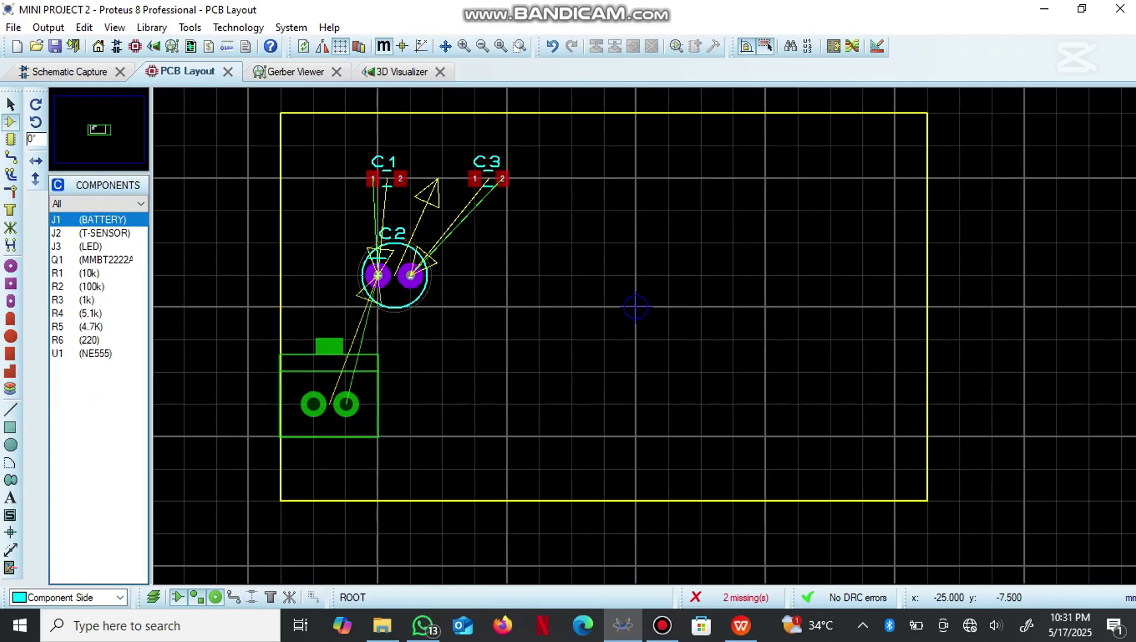
# Step: Place connectors J1 and J2 along the lower left of the board, J3 above J2, and transistor Q1 beside C1
pyautogui.click(361, 404)
pyautogui.click(507, 404)
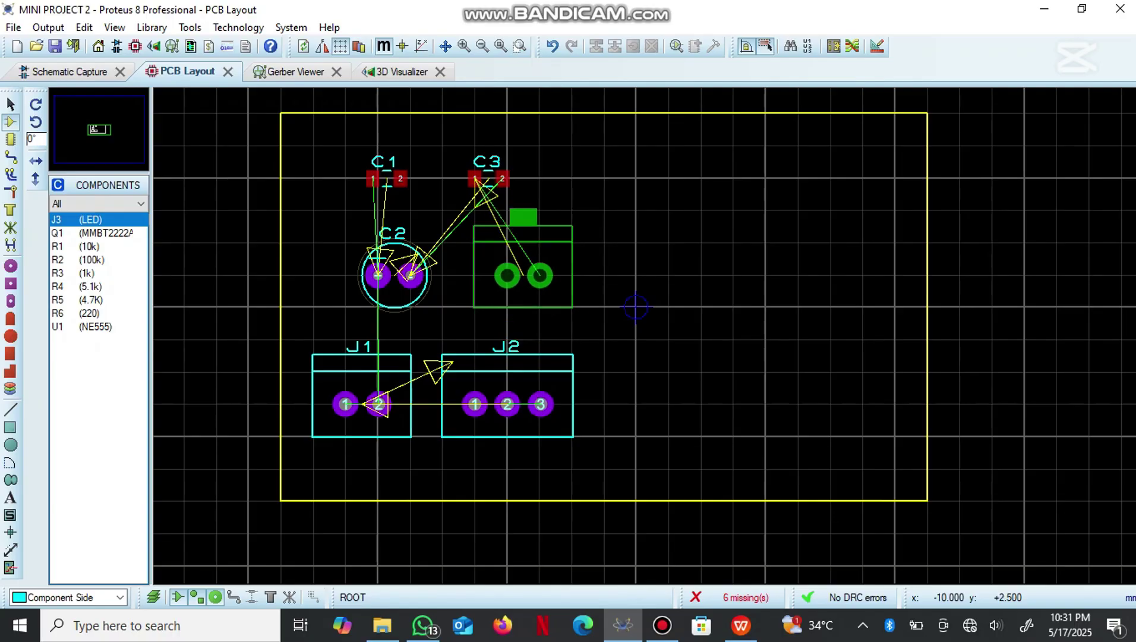
pyautogui.click(523, 266)
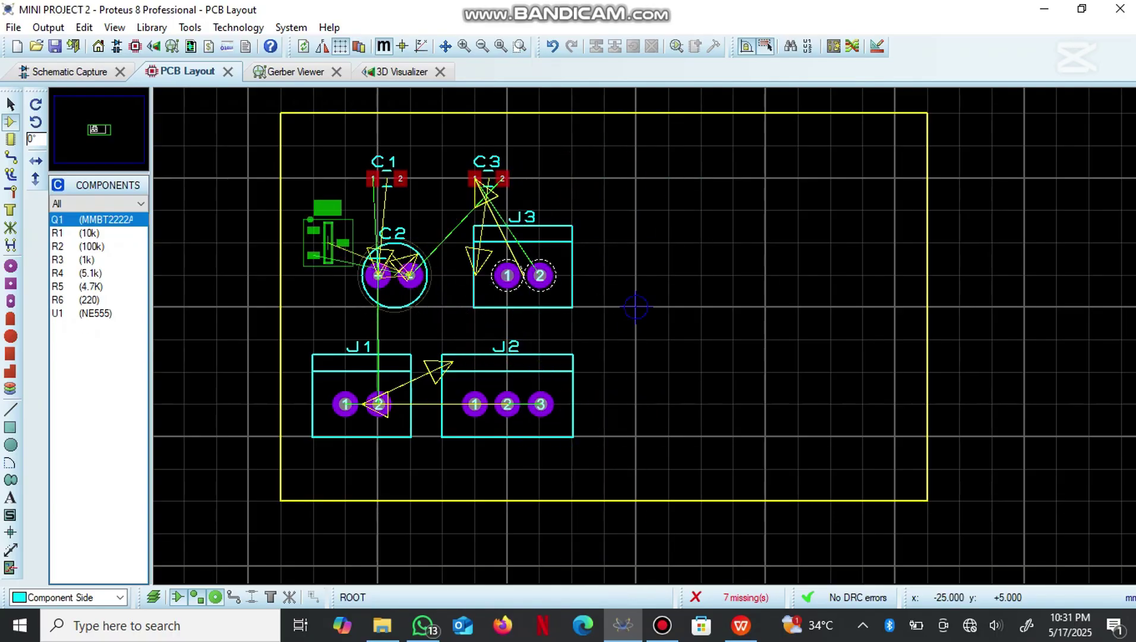
pyautogui.click(327, 209)
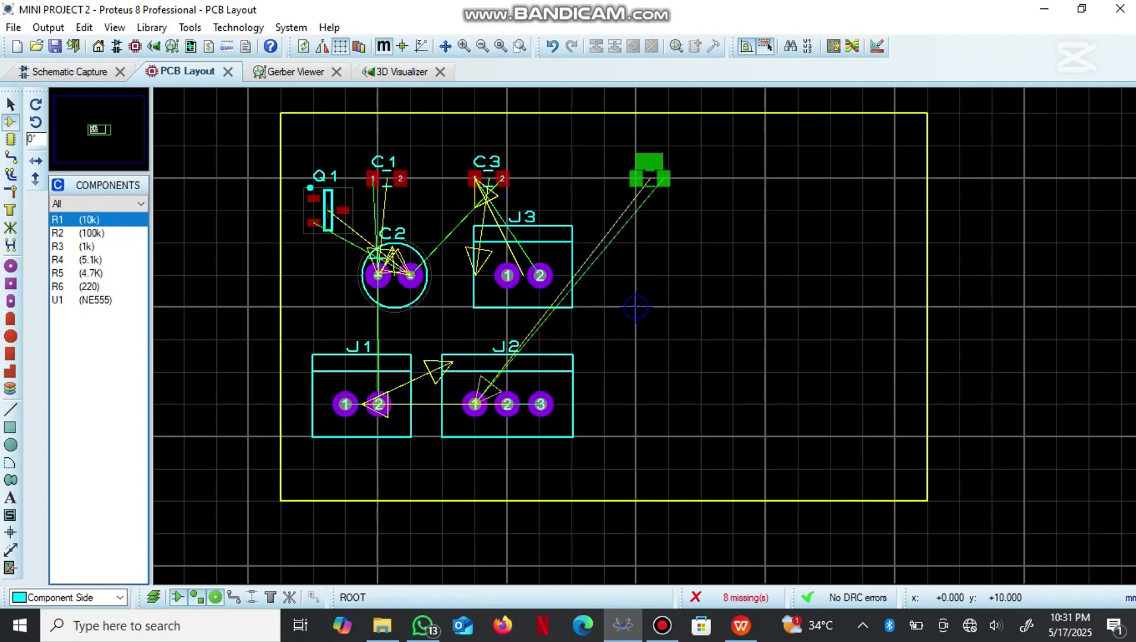
# Step: Place resistors R1 to R6 in two columns of three right of the connectors, and the NE555 U1 below them
pyautogui.click(650, 179)
pyautogui.click(715, 178)
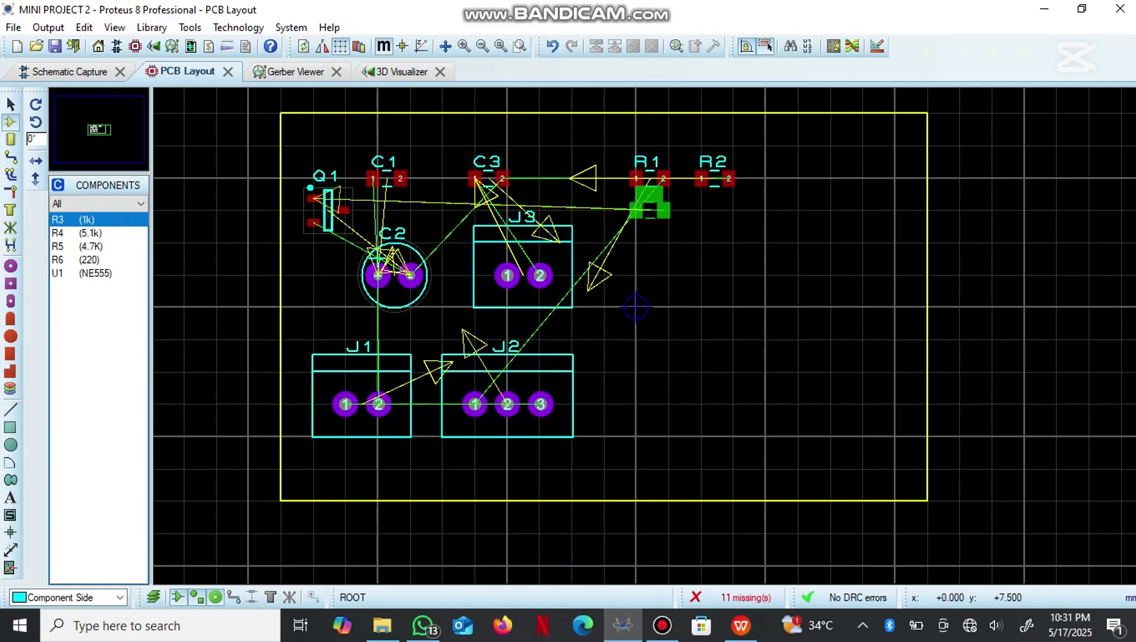
pyautogui.click(650, 243)
pyautogui.click(714, 242)
pyautogui.click(650, 307)
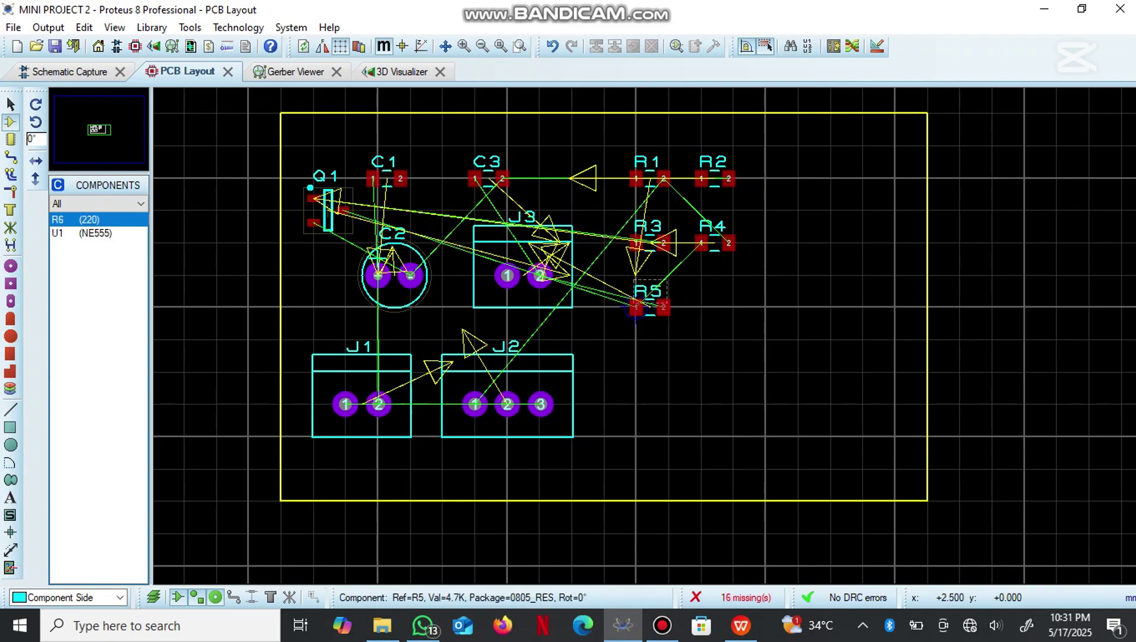
pyautogui.click(715, 307)
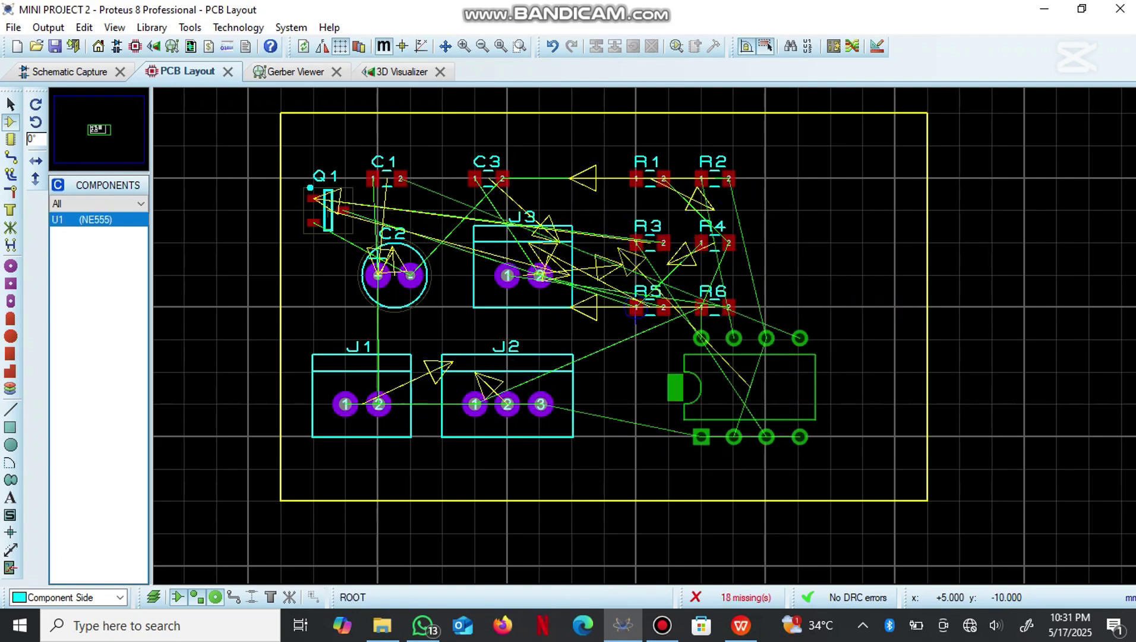
pyautogui.click(734, 469)
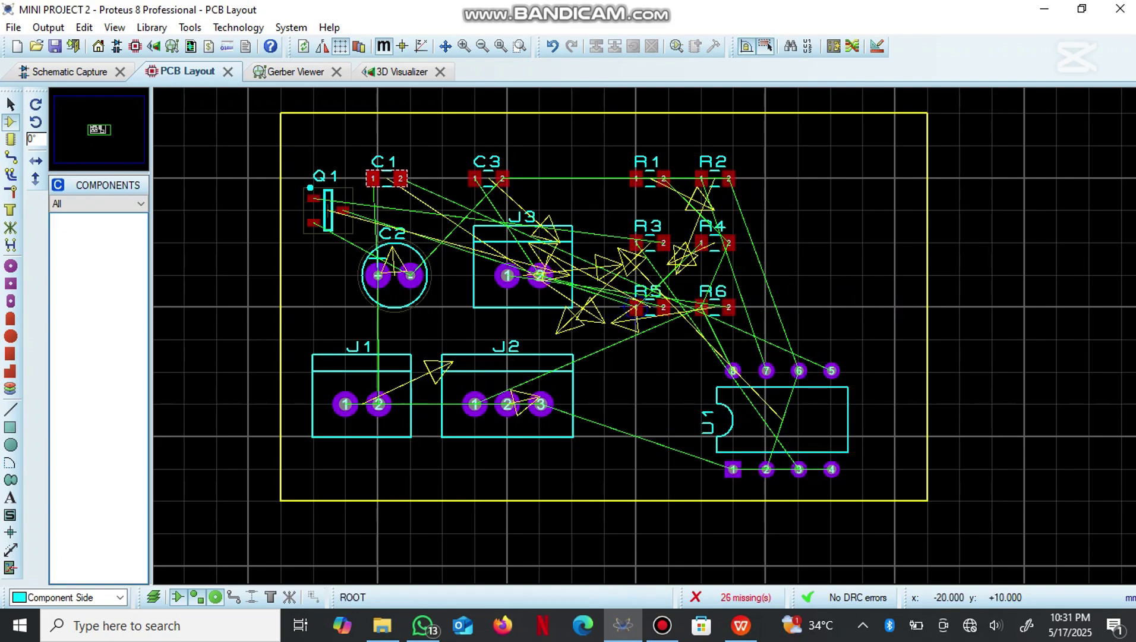
pyautogui.rightClick(390, 169)
pyautogui.rightClick(399, 177)
pyautogui.press('Escape')
pyautogui.moveTo(345, 145); pyautogui.dragTo(410, 210)
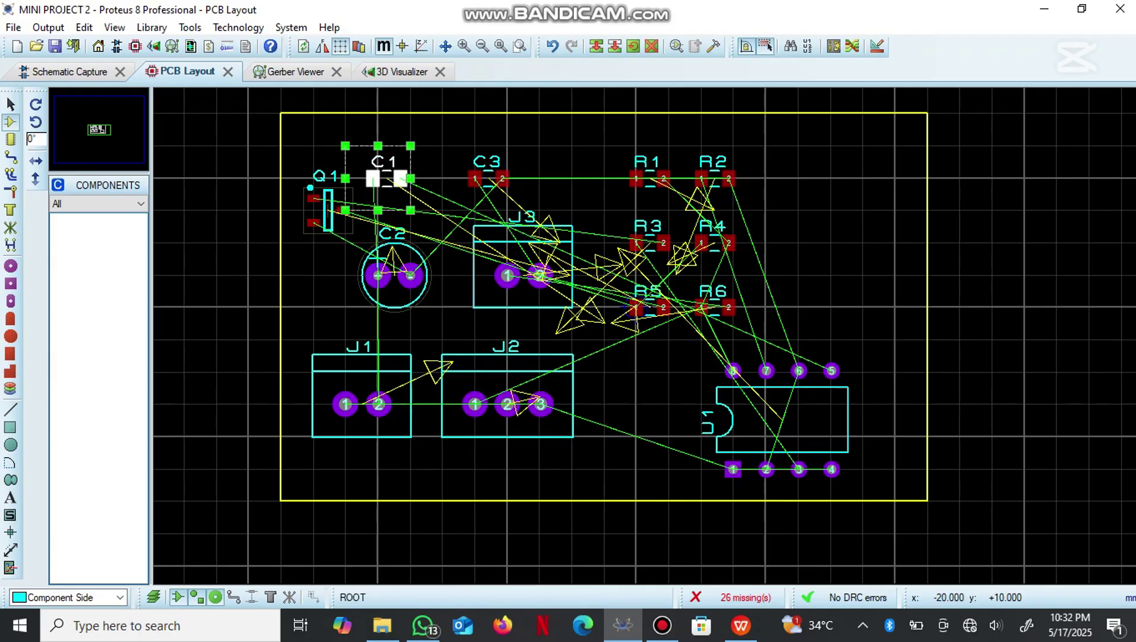
pyautogui.click(410, 137)
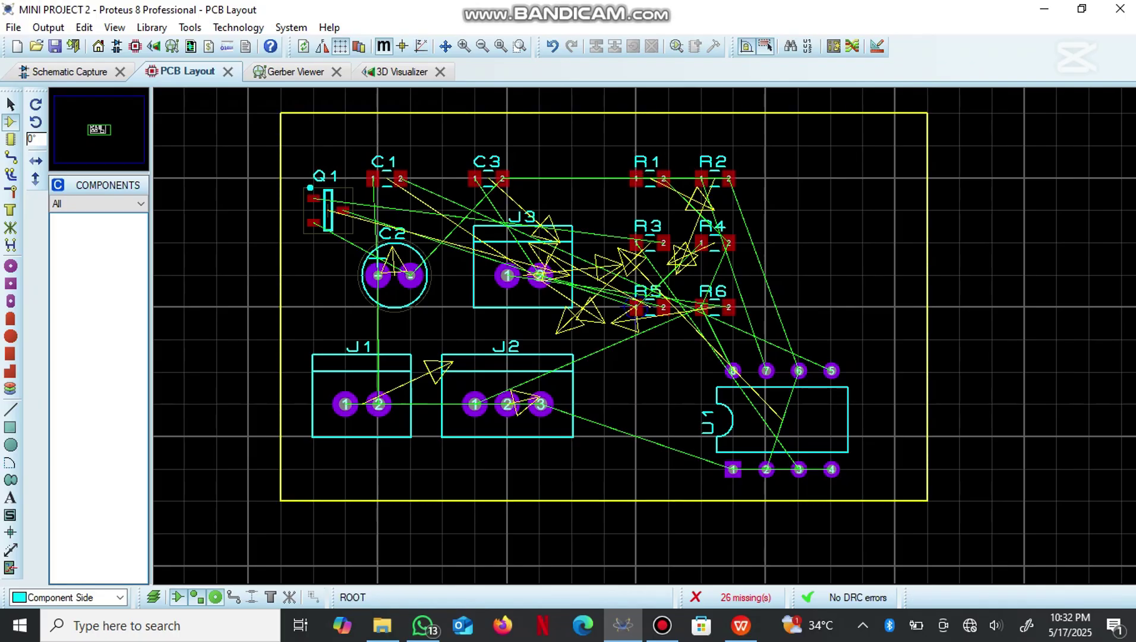
# Step: Open the net classes in the design rules and set the POWER class's trace style to T10
pyautogui.click(876, 46)
pyautogui.click(460, 123)
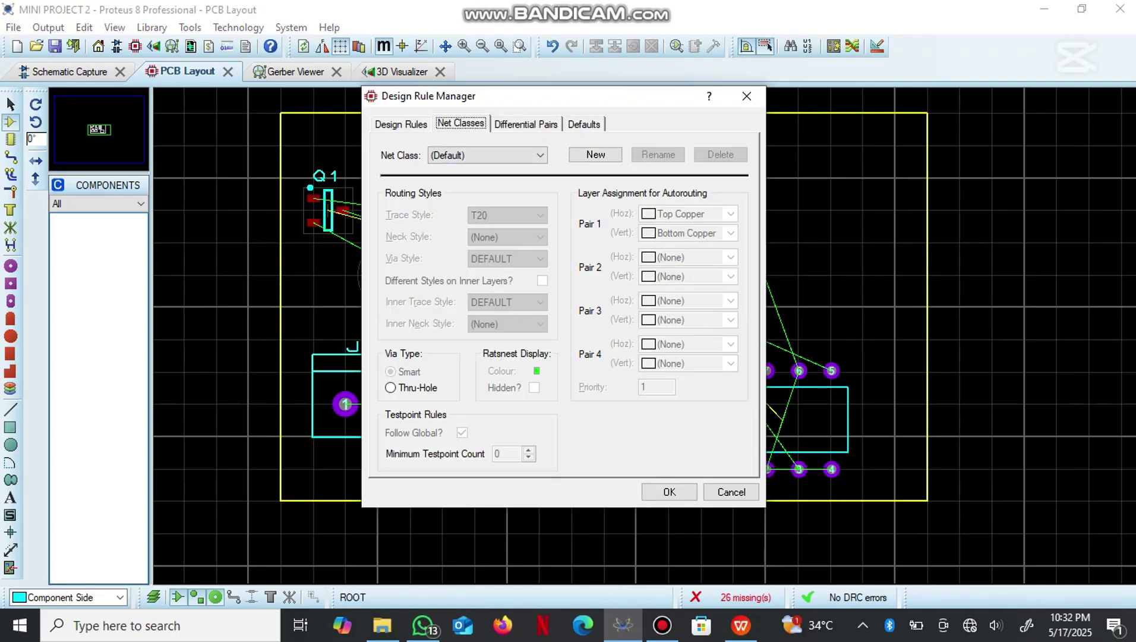
pyautogui.click(487, 155)
pyautogui.click(452, 178)
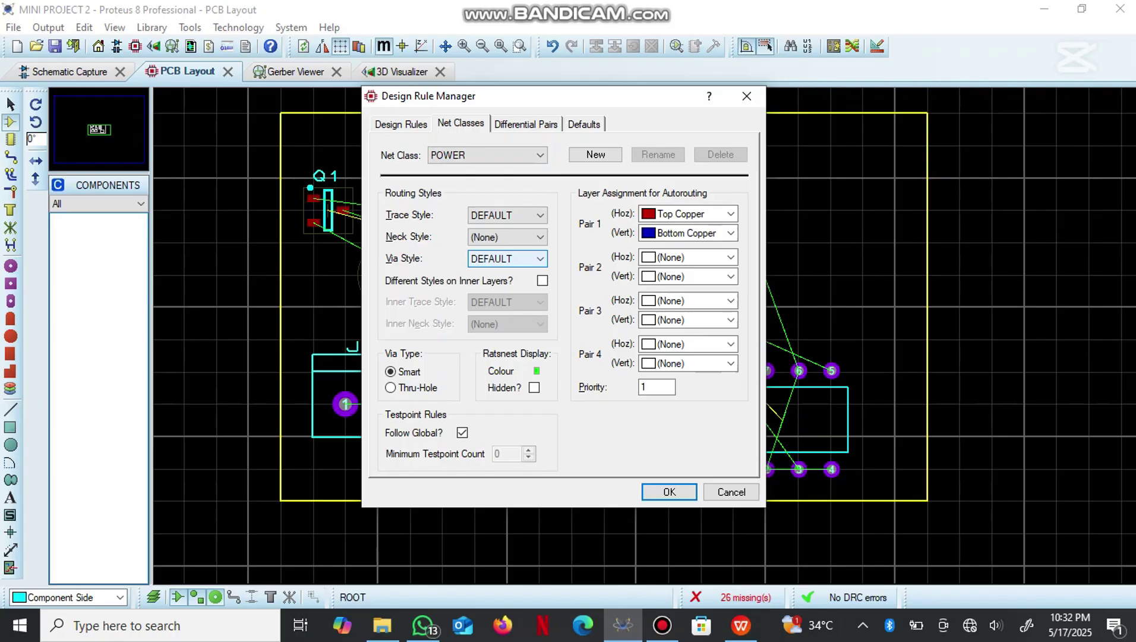
pyautogui.click(507, 215)
pyautogui.click(500, 285)
# Step: Assign a narrow T-series trace style to the SIGNAL net class instead of the default one
pyautogui.click(487, 155)
pyautogui.click(454, 191)
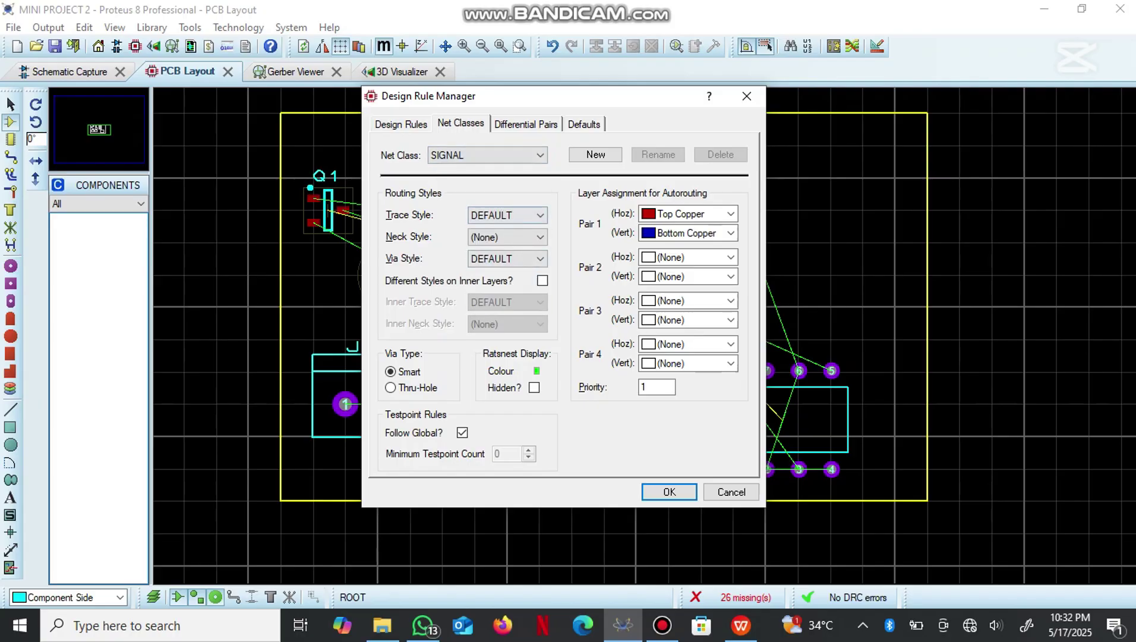
pyautogui.click(507, 215)
pyautogui.moveTo(540, 249); pyautogui.dragTo(540, 268)
pyautogui.click(478, 230)
# Step: Set the POWER net class's trace style to T30 and apply the design rule changes
pyautogui.click(488, 155)
pyautogui.click(452, 175)
pyautogui.click(507, 215)
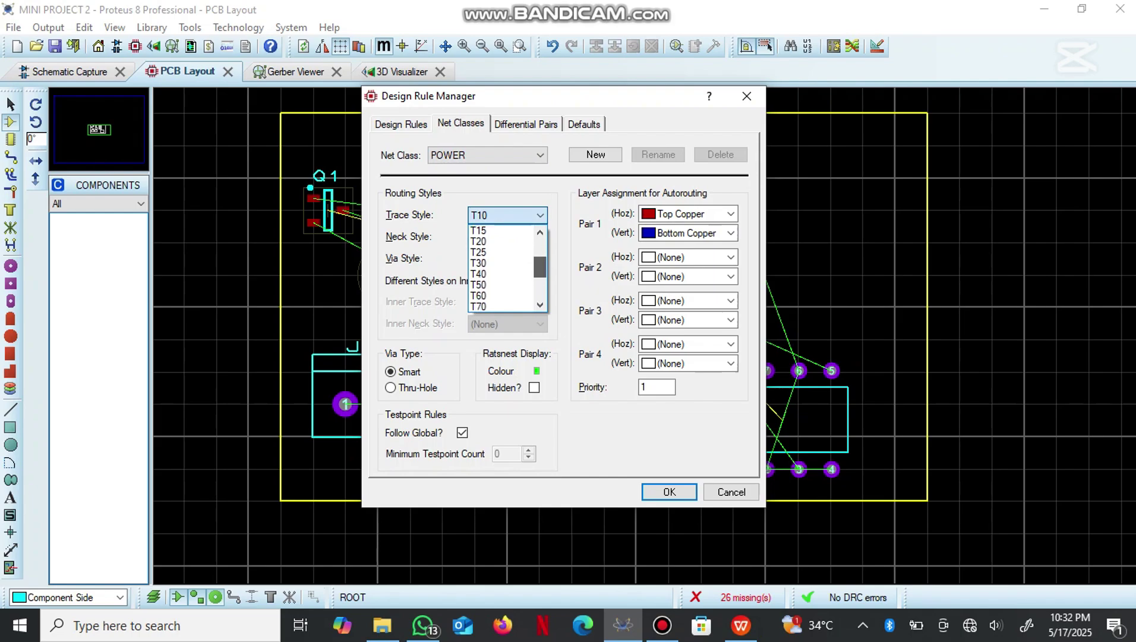
pyautogui.click(478, 262)
pyautogui.click(670, 491)
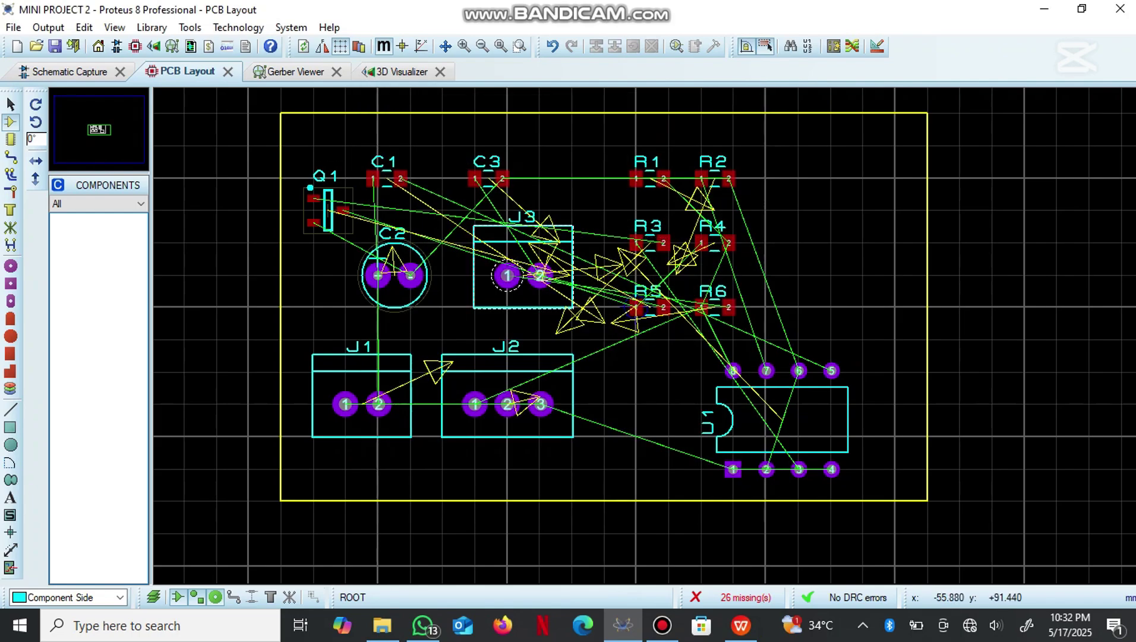
# Step: Autoroute the whole board with the basic schedule, keeping the auto router's default passes and 25th grids
pyautogui.click(190, 27)
pyautogui.click(221, 322)
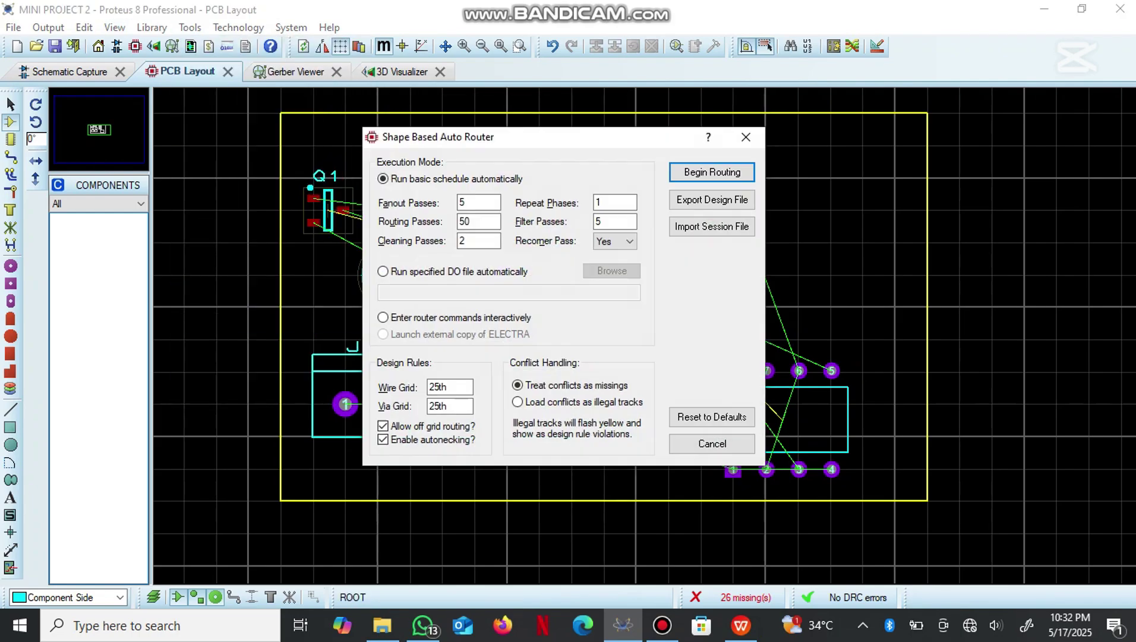
pyautogui.press('Return')
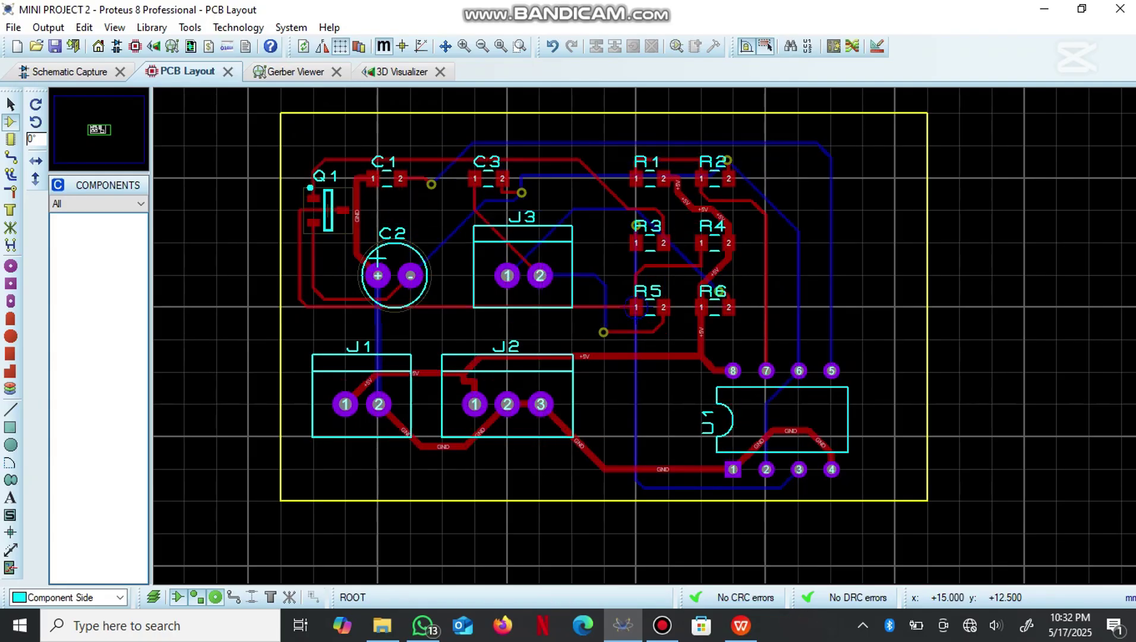
# Step: Run the pre-production check on the routed board and review its test results
pyautogui.click(48, 28)
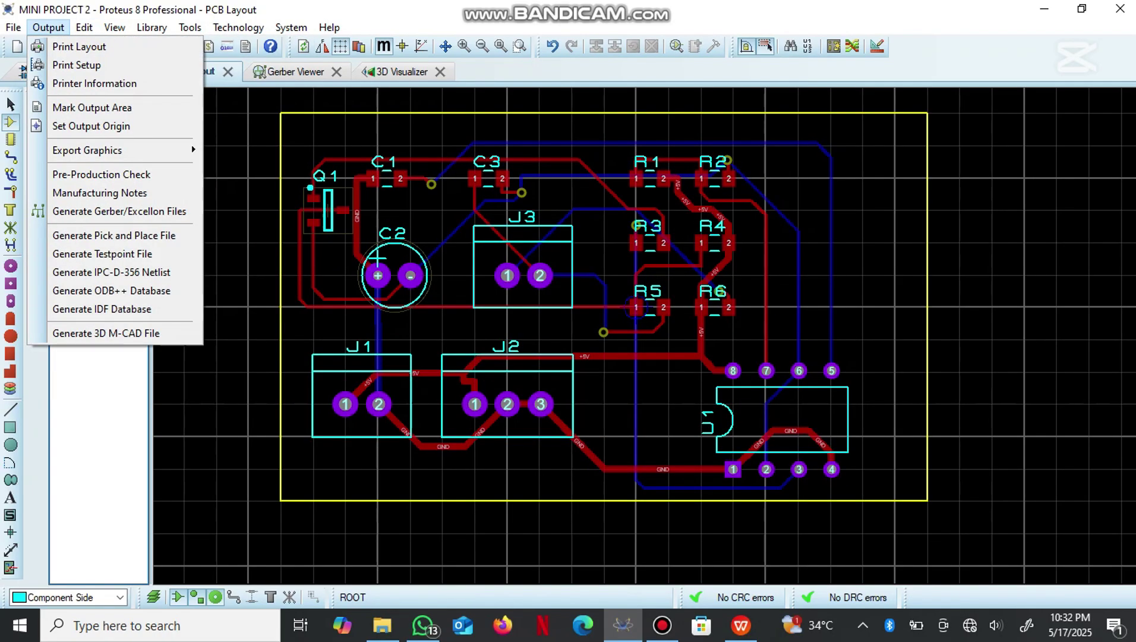
pyautogui.click(89, 175)
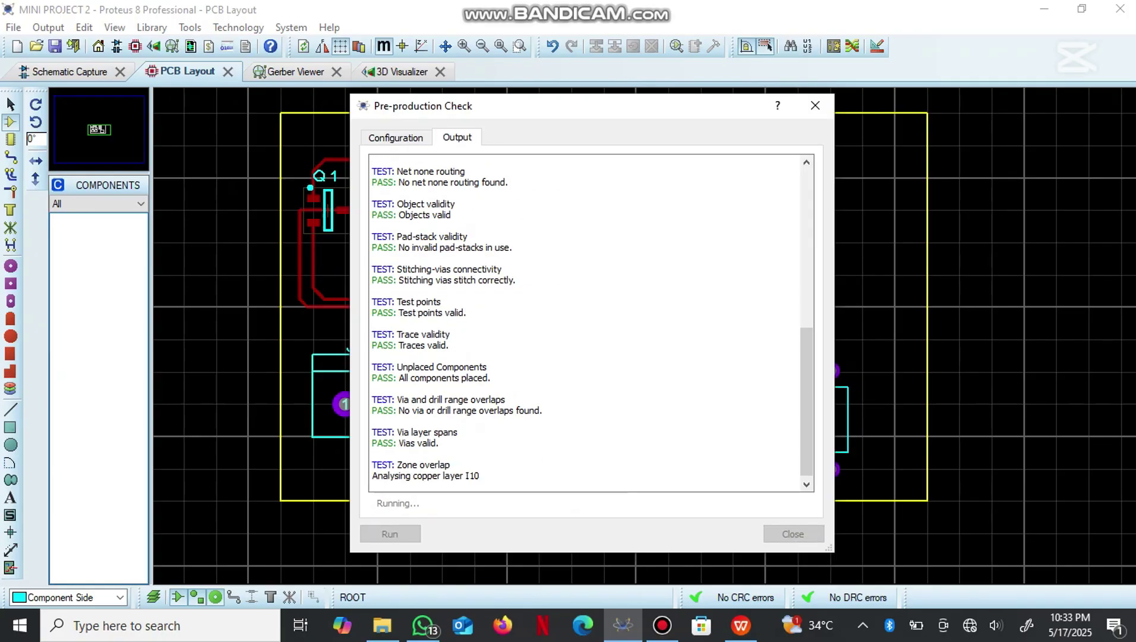
pyautogui.moveTo(806, 406)
pyautogui.mouseDown()
pyautogui.moveTo(807, 279)
pyautogui.moveTo(806, 410)
pyautogui.mouseUp()
pyautogui.click(793, 534)
# Step: Generate the Gerber and Excellon files as individual TXT files with the stem MINI PROJECT 2 and load them in the Gerber viewer
pyautogui.click(48, 27)
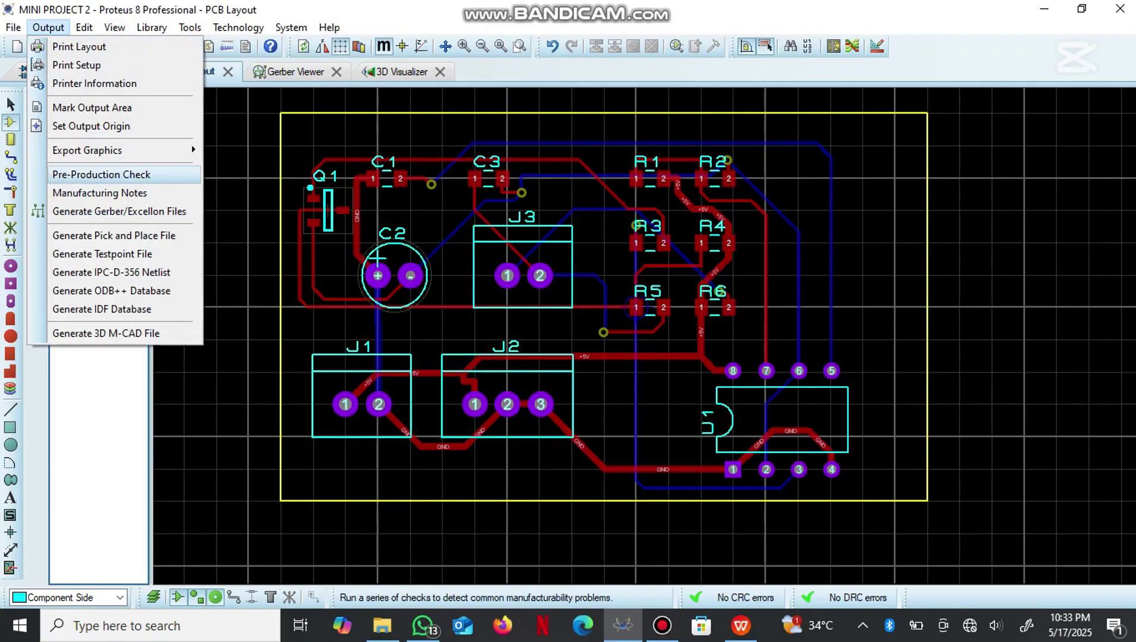
pyautogui.click(119, 210)
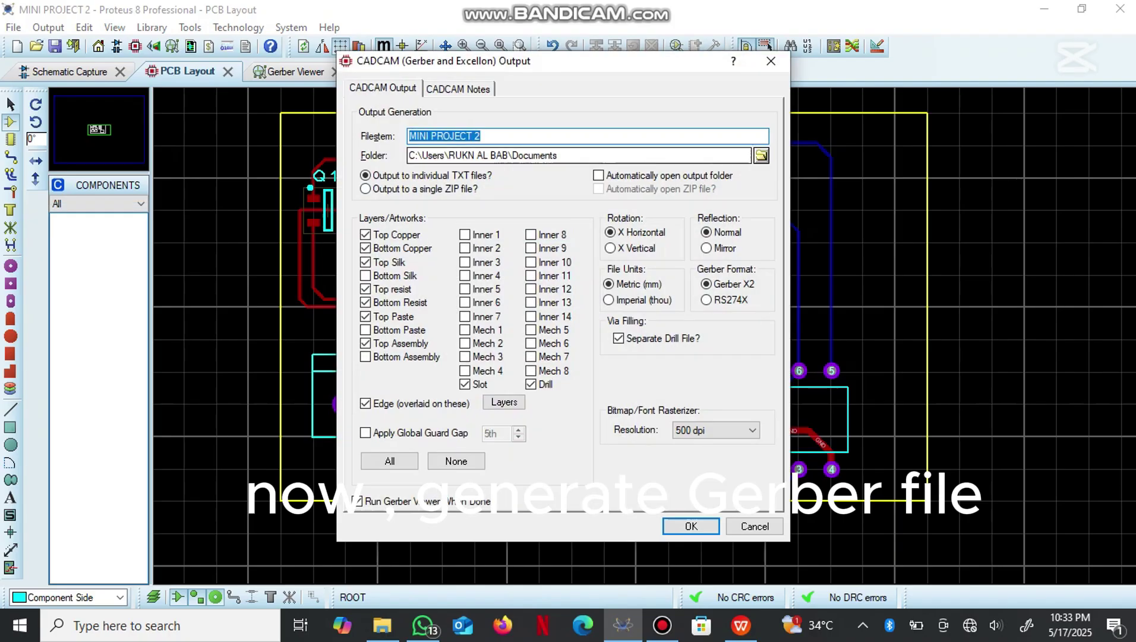
pyautogui.press('Return')
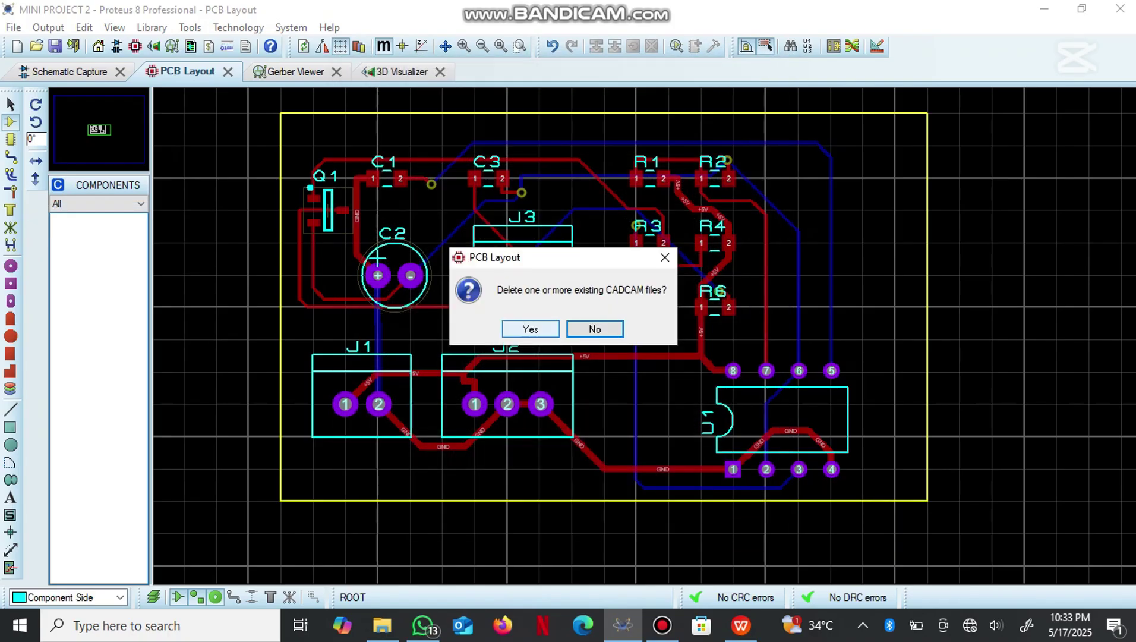
pyautogui.press('Return')
pyautogui.press('Return')
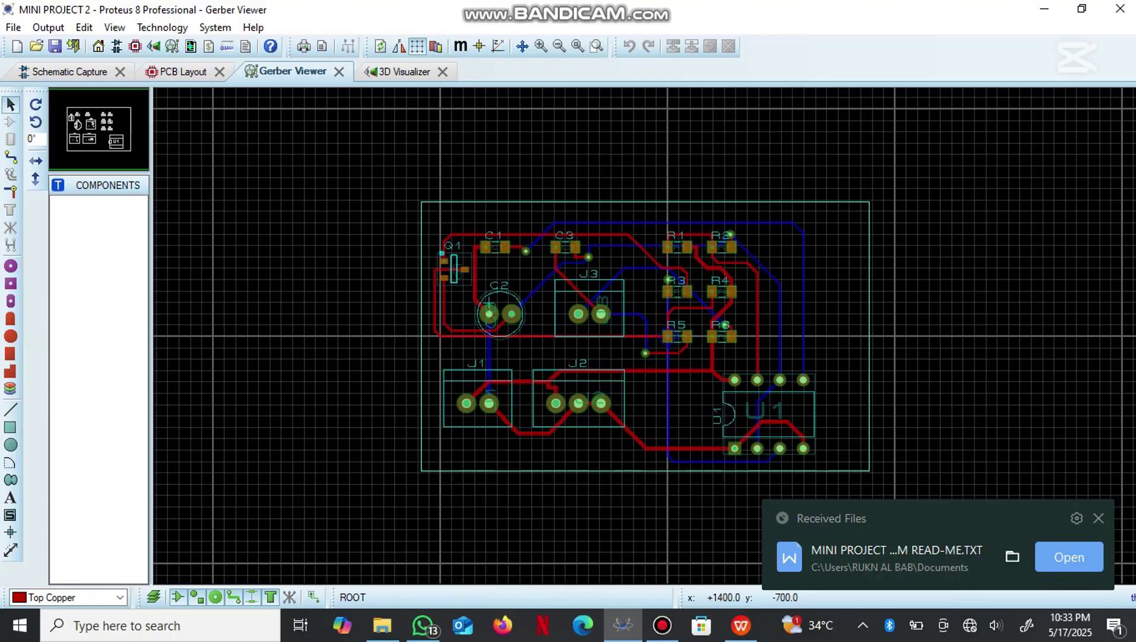
# Step: Display the newly routed board in the 3D visualizer
pyautogui.click(154, 46)
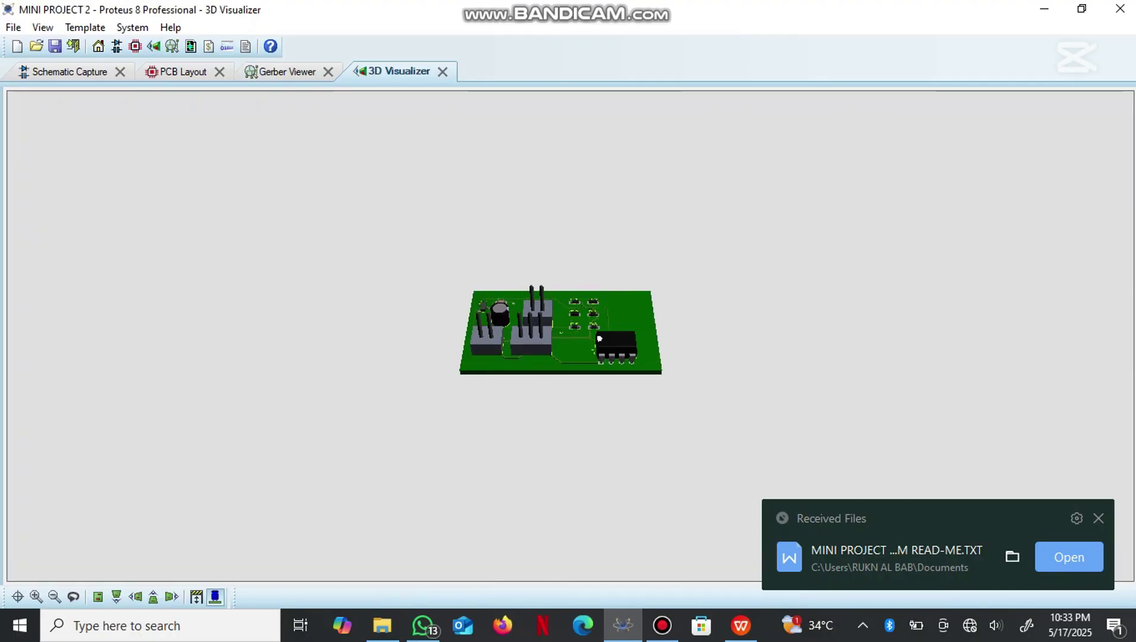